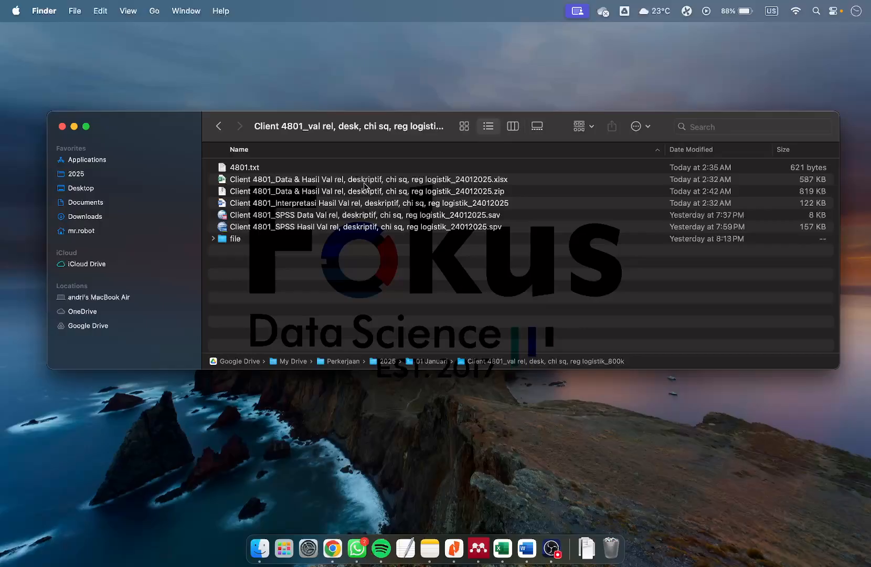
# - Open the client's data and results workbook (.xlsx) and look through its univariate, validity-reliability, Chi Square and logistic regression sheets
pyautogui.doubleClick(364, 181)
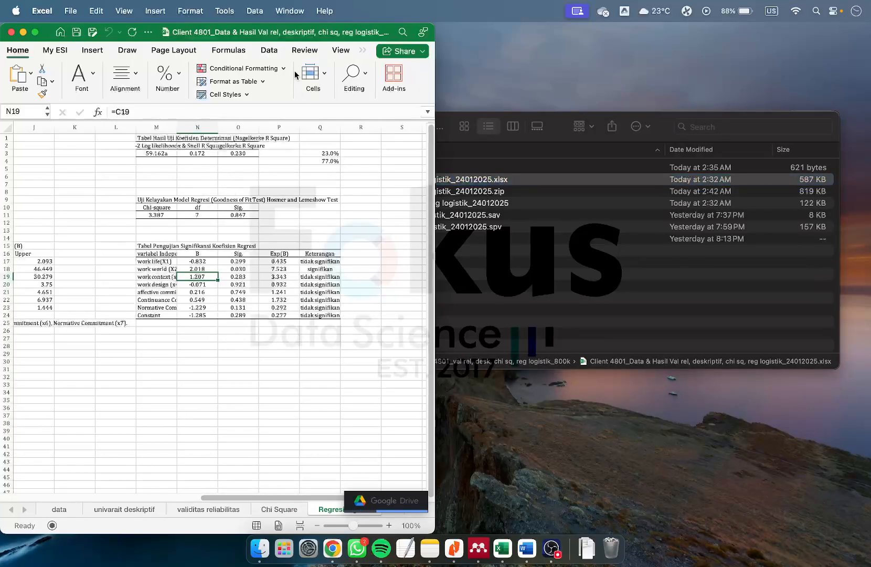
pyautogui.moveTo(246, 39); pyautogui.dragTo(545, 38)
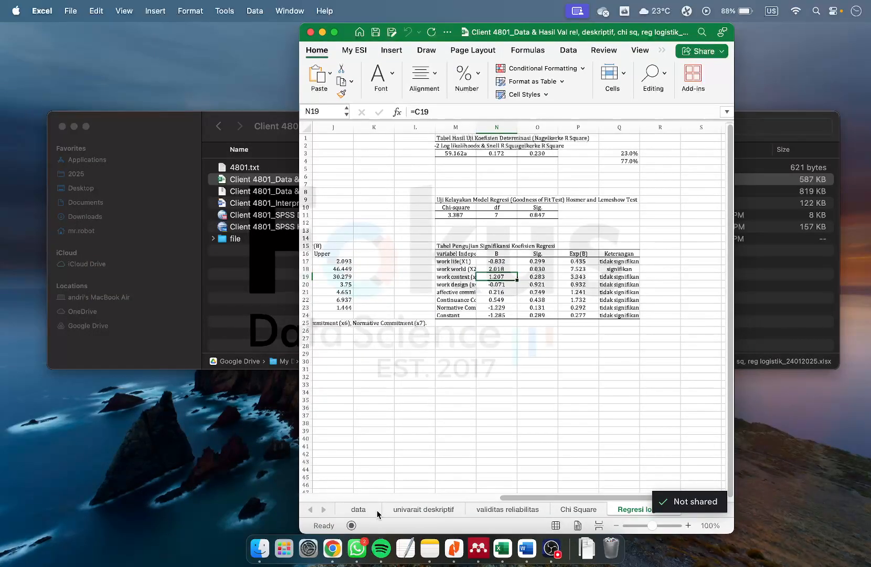
pyautogui.click(421, 508)
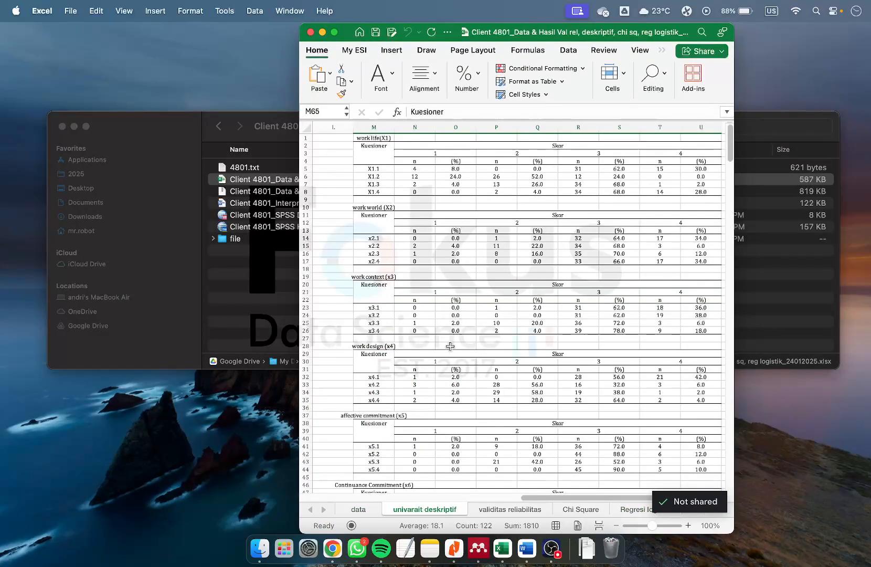
pyautogui.click(503, 509)
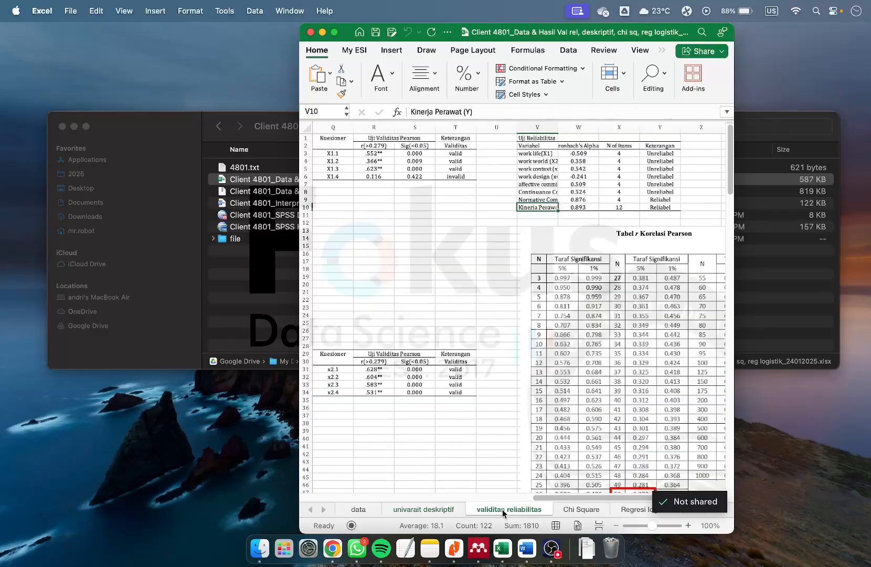
pyautogui.click(584, 510)
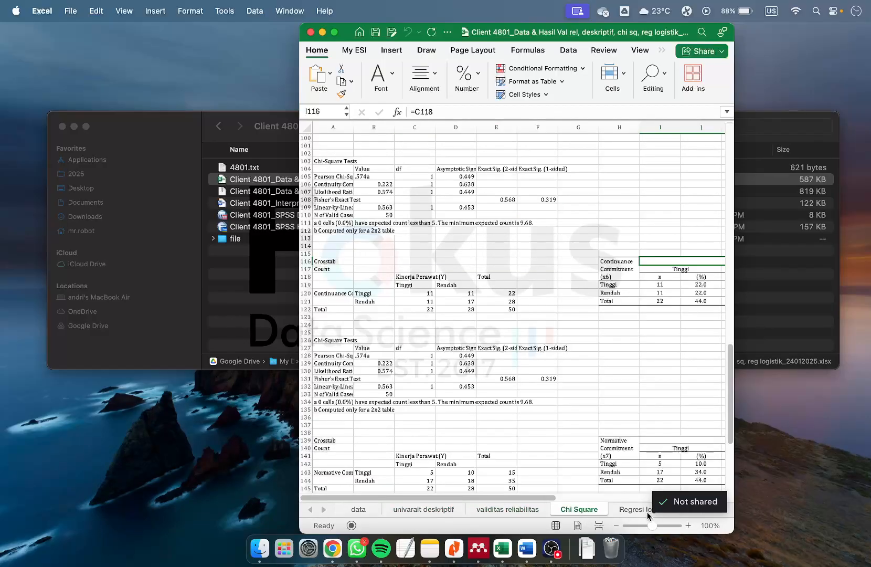
pyautogui.click(635, 508)
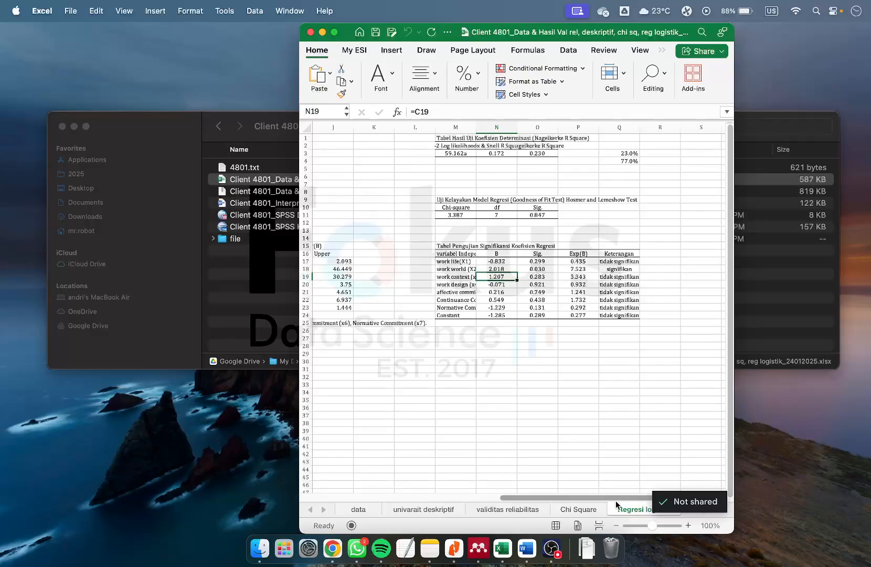
pyautogui.click(460, 386)
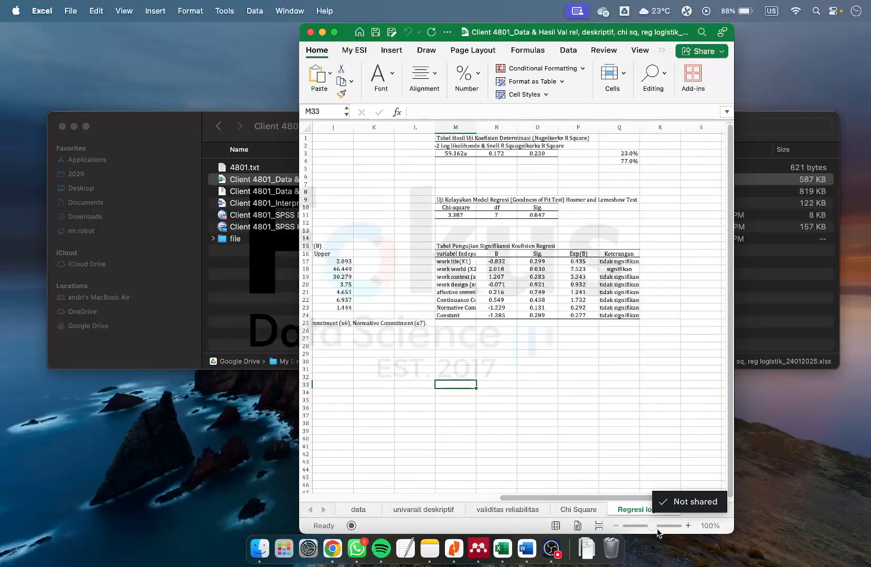
# - Maximize the workbook window and examine the respondent identity, respondent criteria and questionnaire item columns on the data sheet
pyautogui.moveTo(657, 529); pyautogui.dragTo(659, 529)
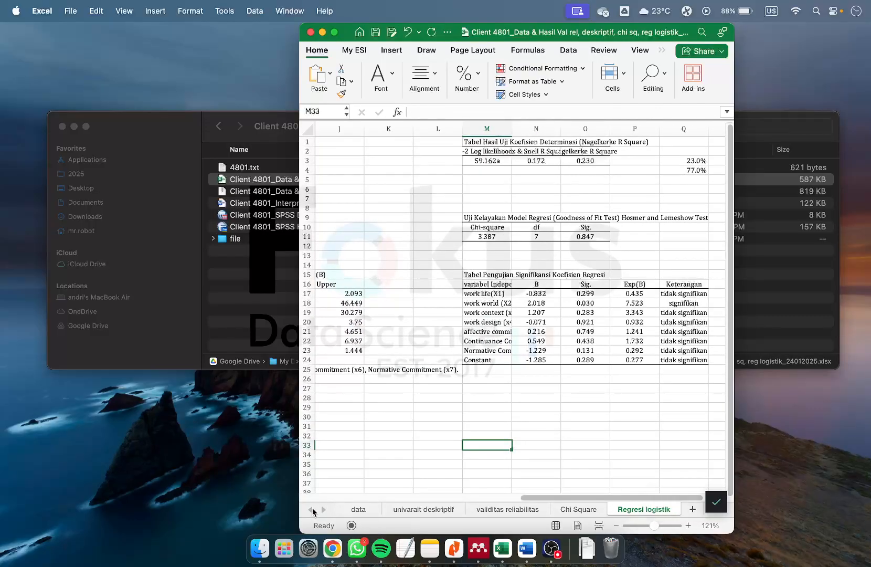
pyautogui.click(335, 33)
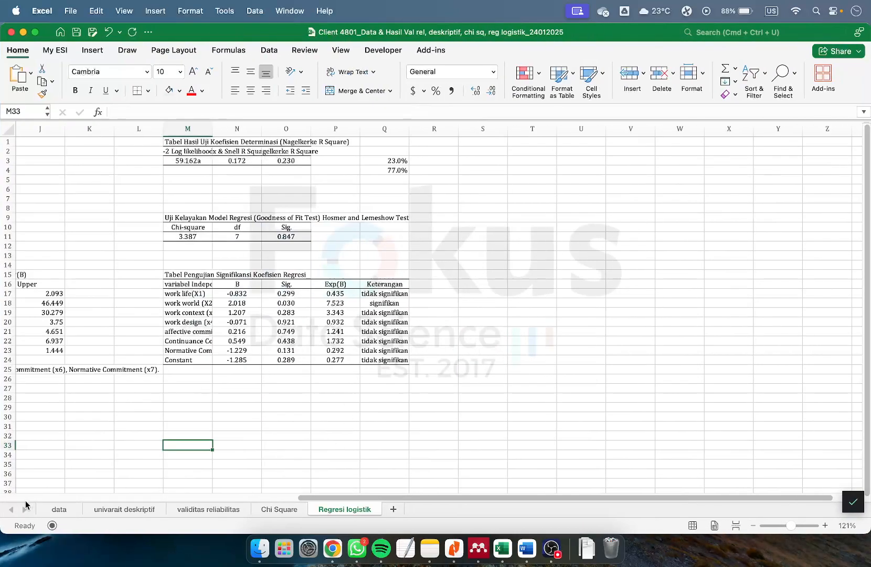
pyautogui.click(59, 510)
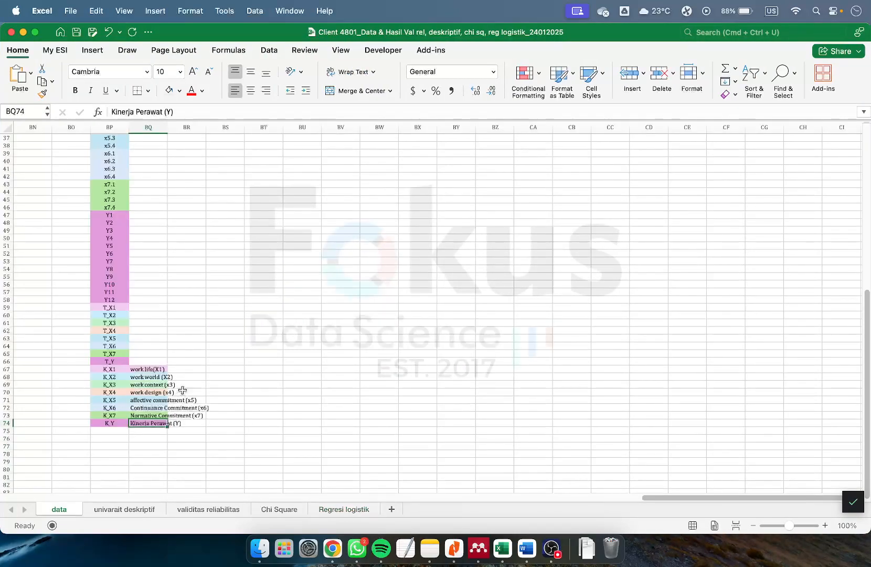
pyautogui.hscroll(-15, 220, 328)
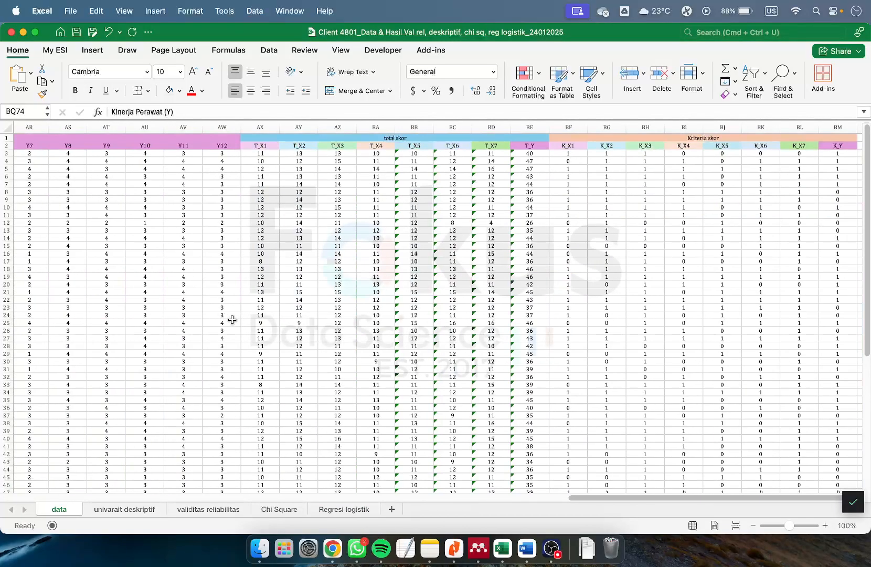
pyautogui.hscroll(-20, 234, 319)
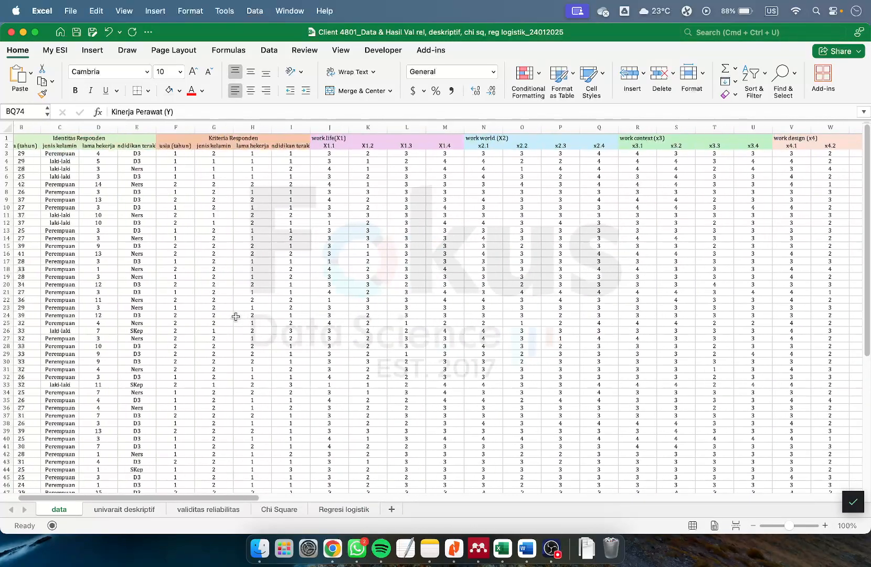
pyautogui.click(104, 198)
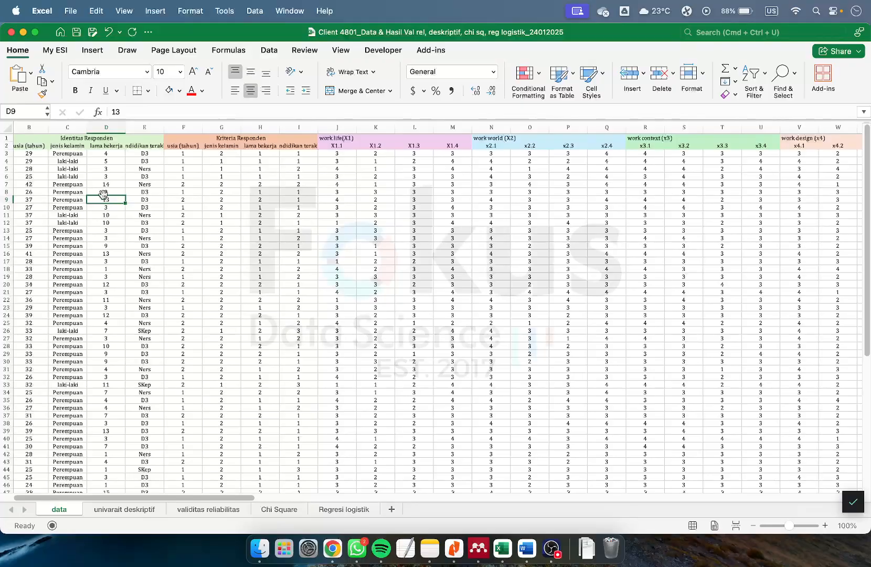
pyautogui.hscroll(-2, 104, 194)
pyautogui.click(214, 124)
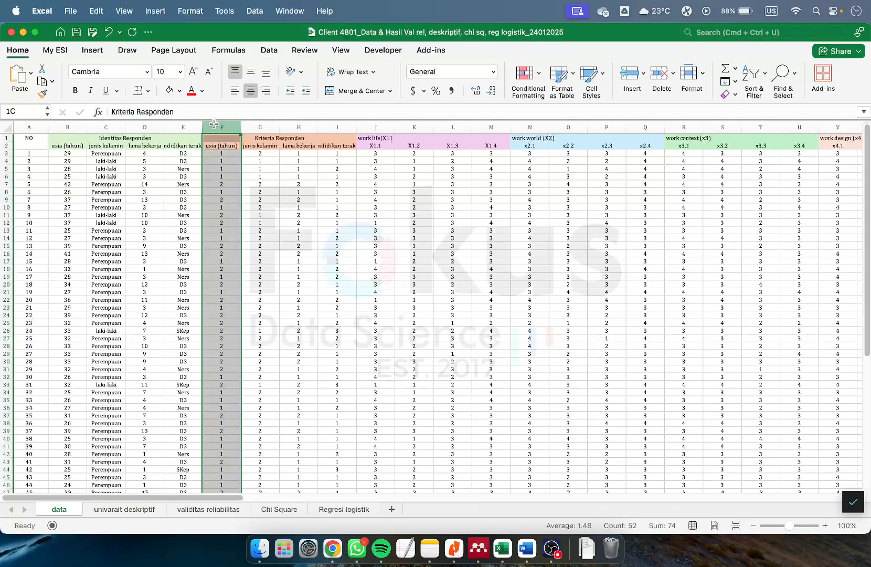
pyautogui.moveTo(214, 123); pyautogui.dragTo(484, 242)
pyautogui.click(401, 176)
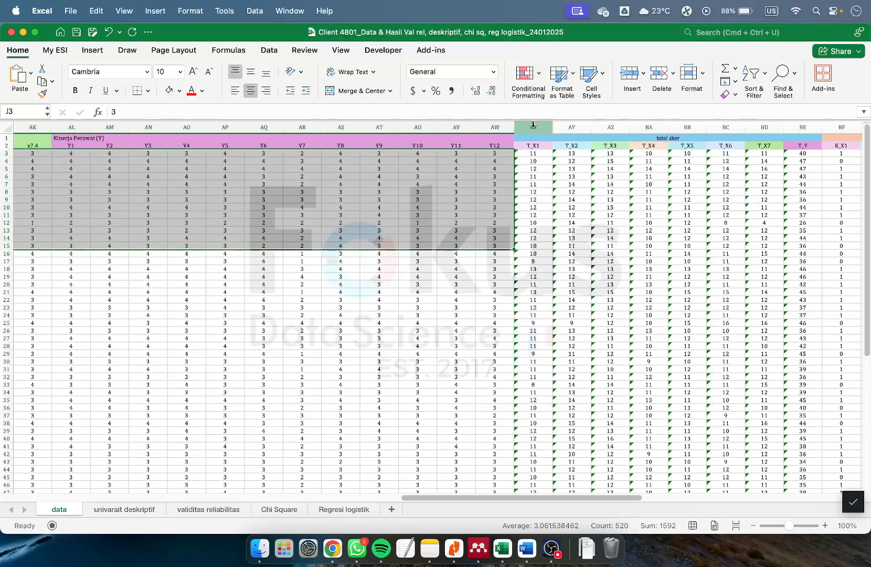
# - Zoom the data sheet to 120% and inspect the total skor columns, including the T_X1 formula in AX3
pyautogui.moveTo(533, 127); pyautogui.dragTo(768, 143)
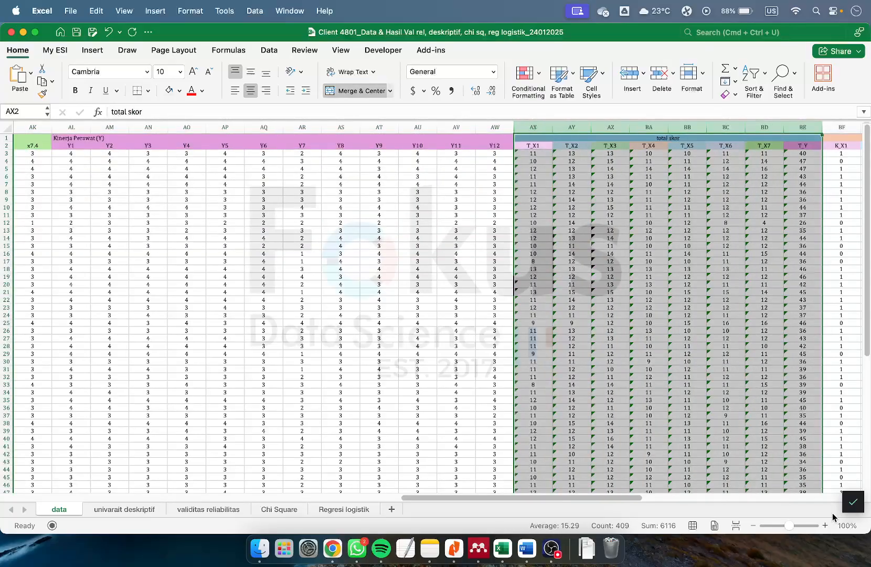
pyautogui.click(825, 525)
pyautogui.click(825, 525)
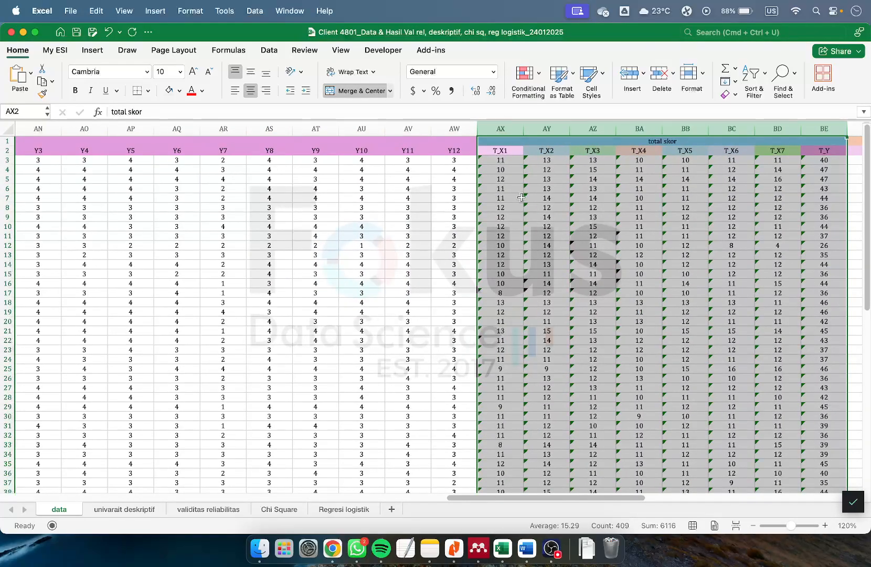
pyautogui.click(501, 162)
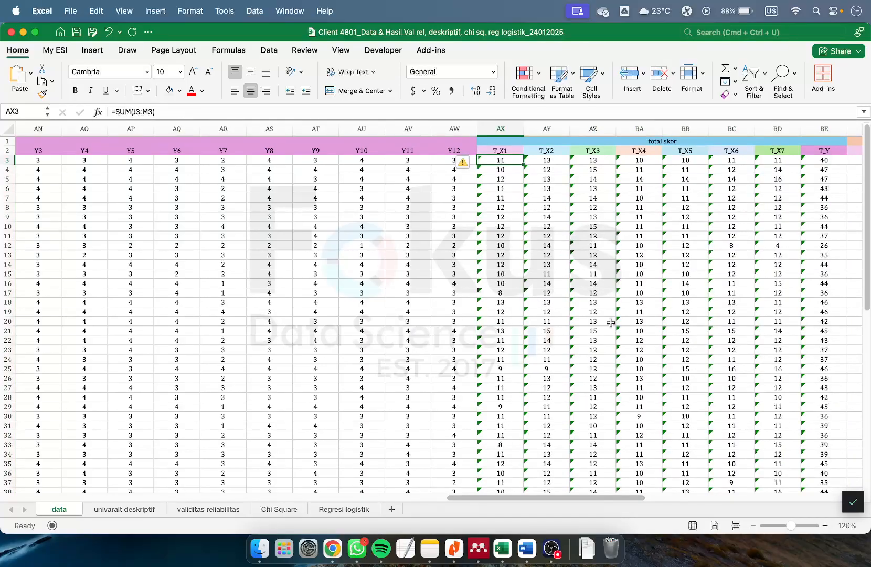
# - Inspect the Kriteria skor columns and the K_X1 category formula in cell BF3
pyautogui.moveTo(609, 493); pyautogui.dragTo(730, 508)
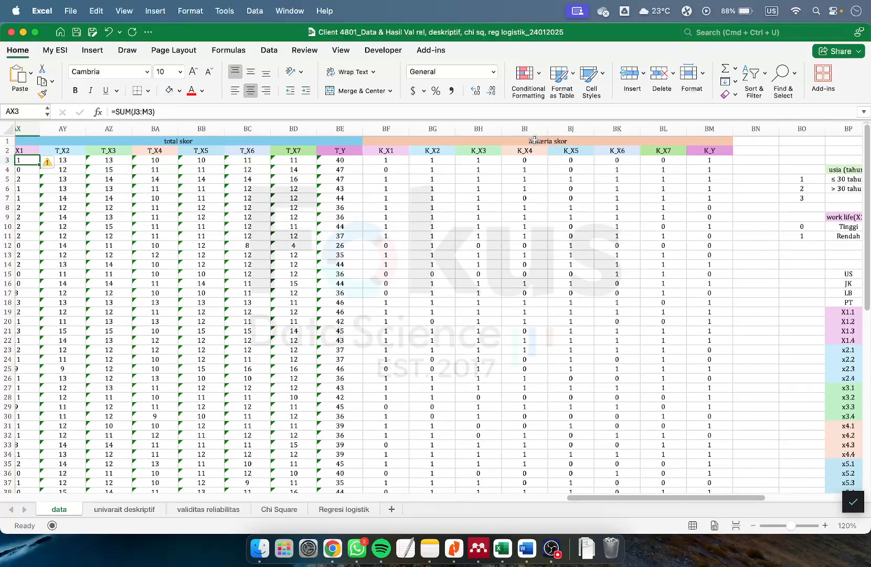
pyautogui.moveTo(534, 141); pyautogui.dragTo(488, 152)
pyautogui.click(392, 159)
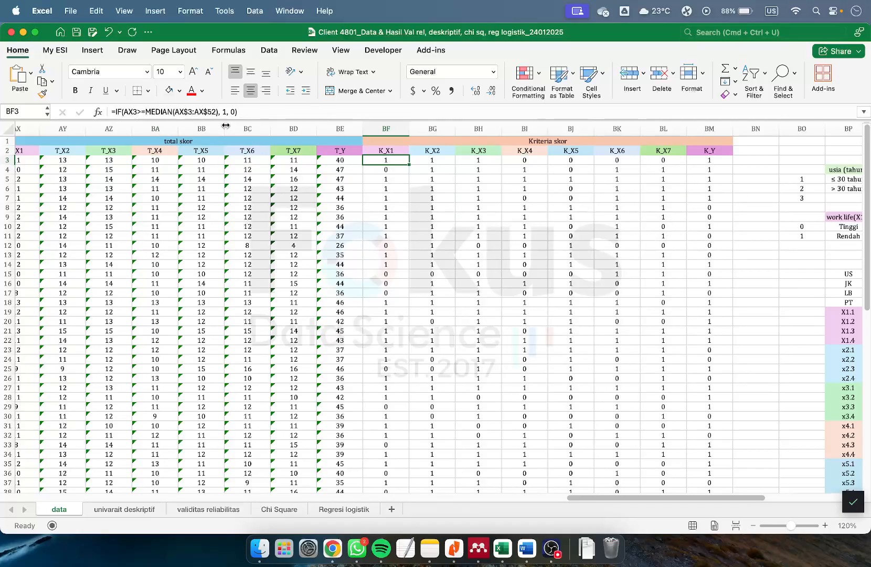
# - Review the category code legend beside the score columns, checking codes 0 and 1 for work life(X1) in rows 10 and 11
pyautogui.click(762, 209)
pyautogui.hscroll(2, 760, 212)
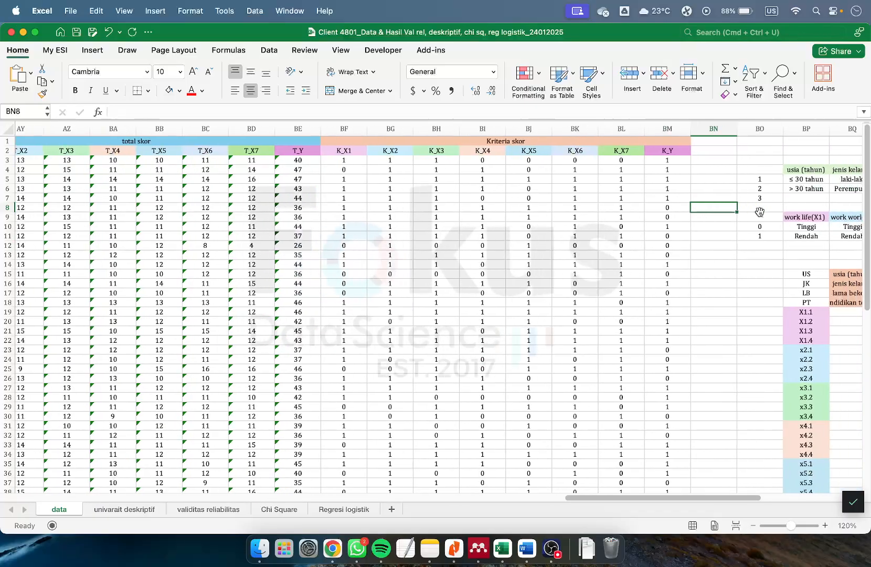
pyautogui.hscroll(5, 760, 211)
pyautogui.click(571, 227)
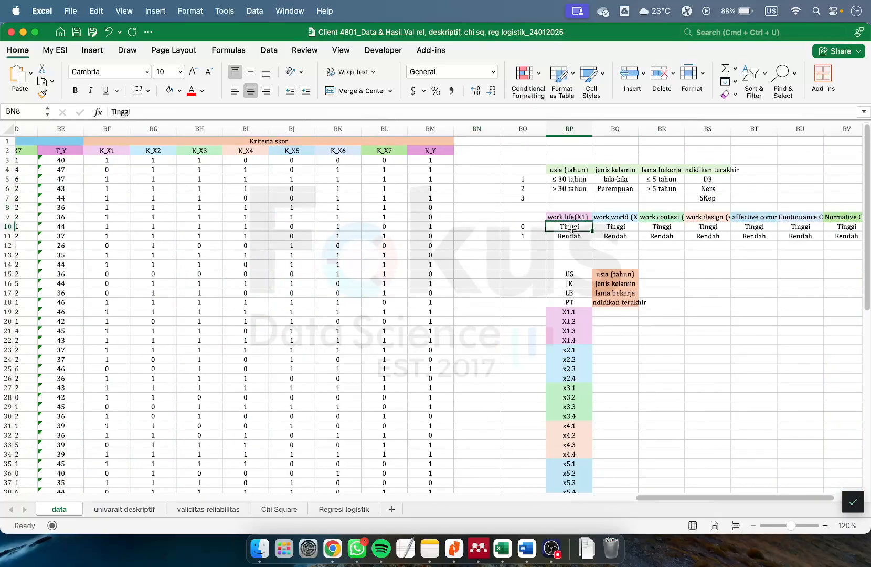
pyautogui.moveTo(521, 227); pyautogui.dragTo(572, 224)
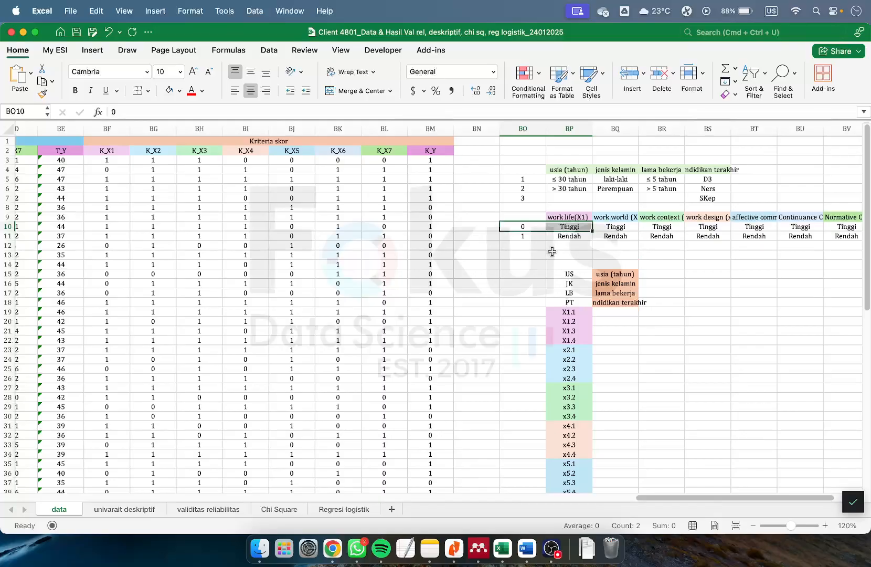
pyautogui.moveTo(530, 236); pyautogui.dragTo(556, 236)
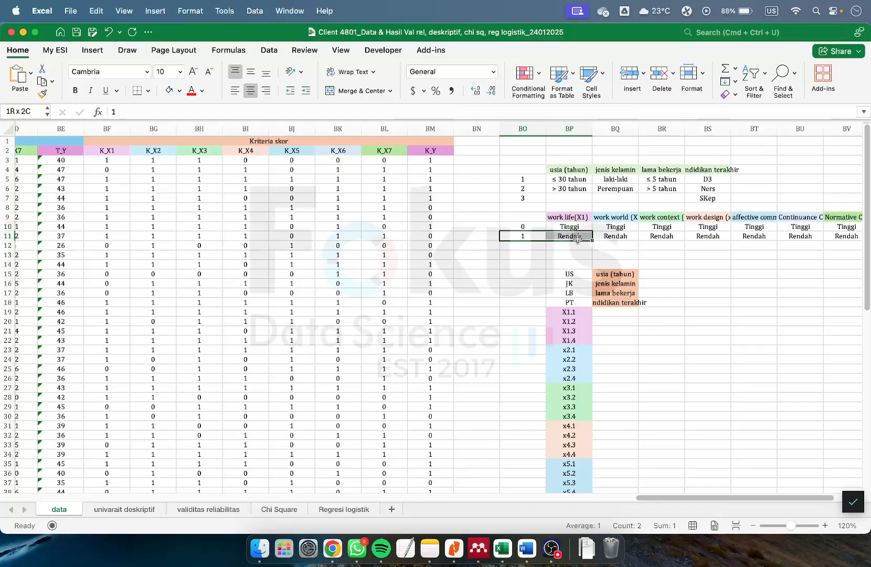
pyautogui.click(522, 235)
pyautogui.click(528, 284)
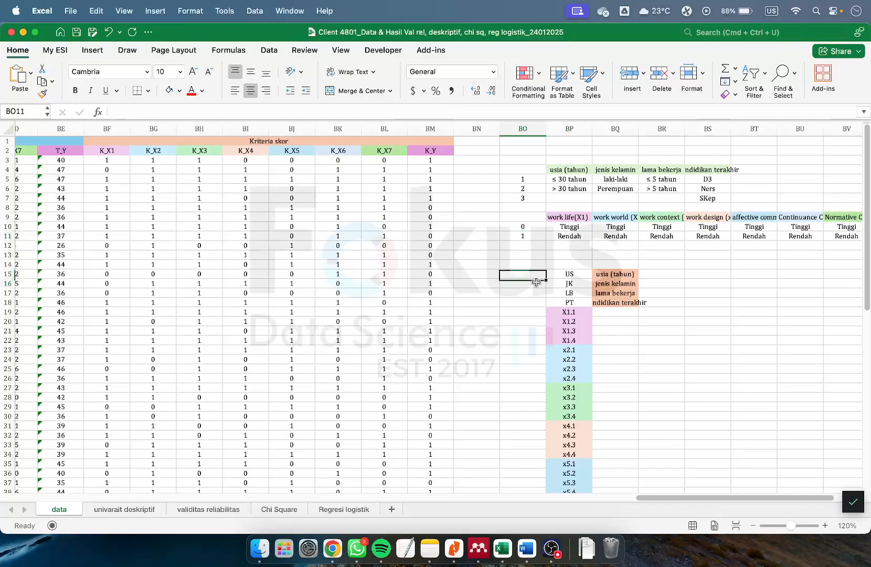
# - Recheck the K_X1 formula in BF3 against the legend and compare the total skor and Kriteria skor columns
pyautogui.click(111, 160)
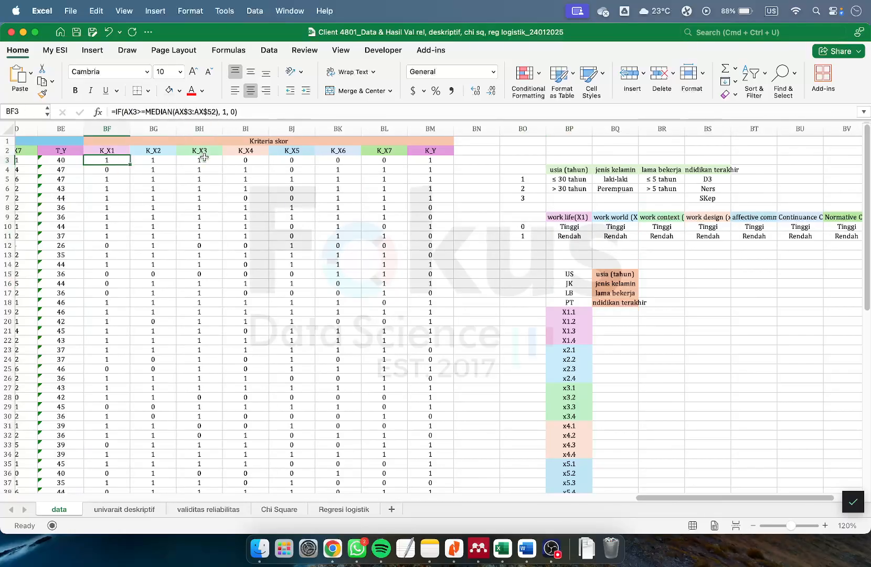
pyautogui.click(495, 196)
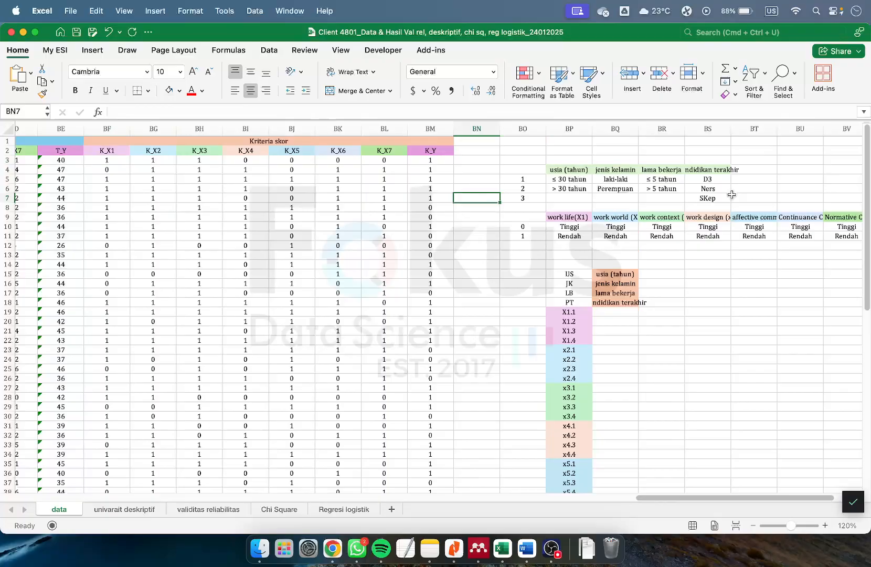
pyautogui.click(589, 178)
pyautogui.click(690, 265)
pyautogui.hscroll(1, 689, 264)
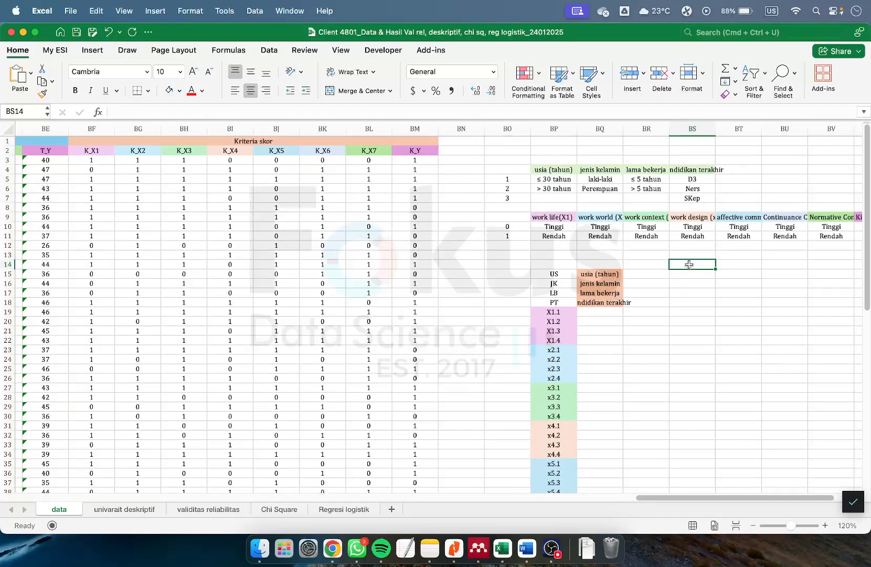
pyautogui.hscroll(-13, 689, 264)
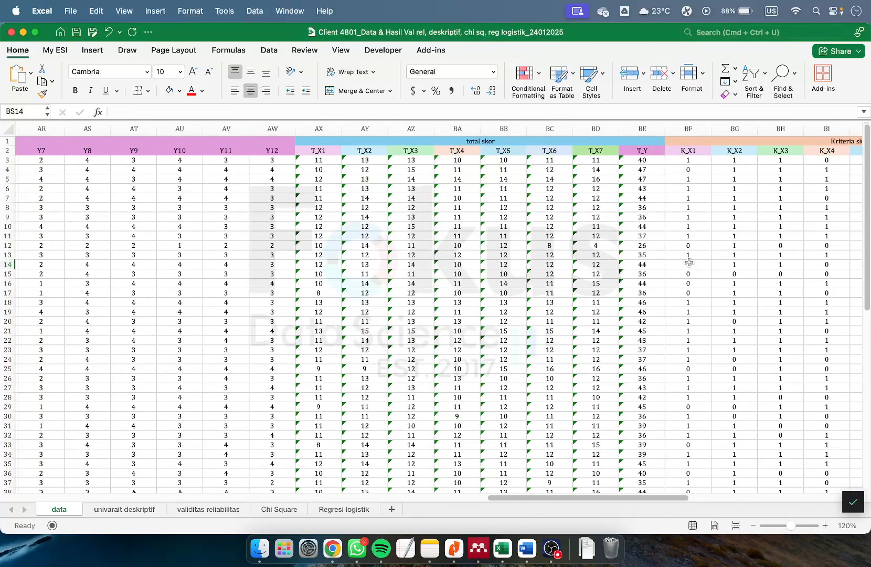
pyautogui.hscroll(8, 689, 262)
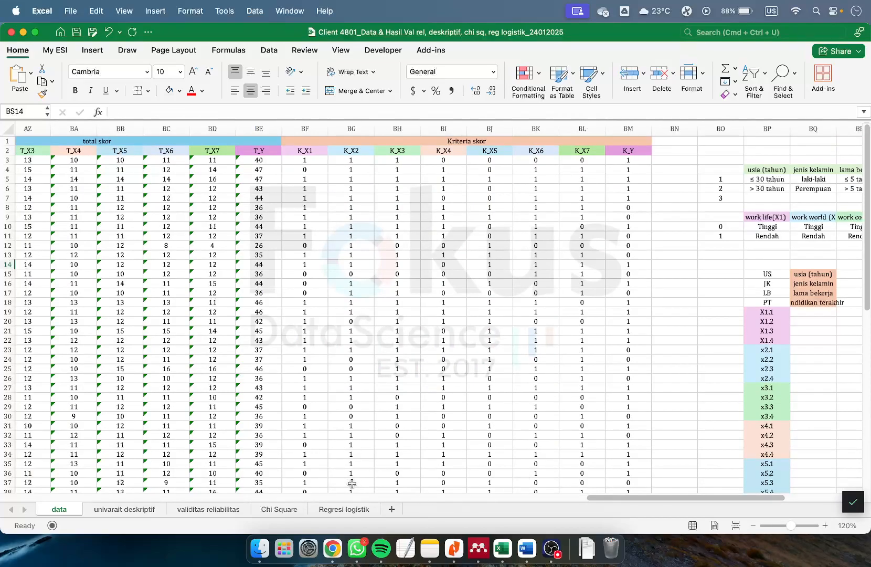
# - Launch IBM SPSS Statistics with the new dataset in Variable View and switch back to the data sheet in Excel
pyautogui.click(280, 548)
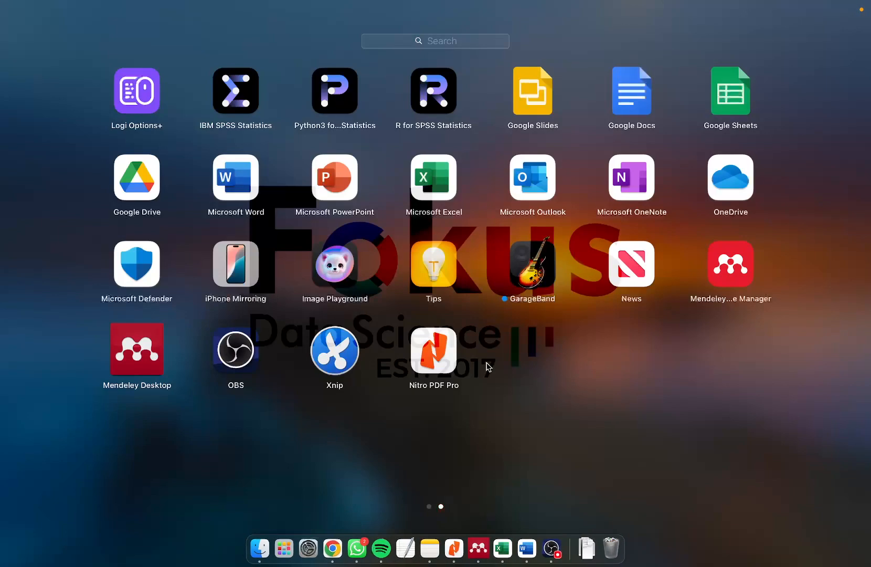
pyautogui.click(237, 92)
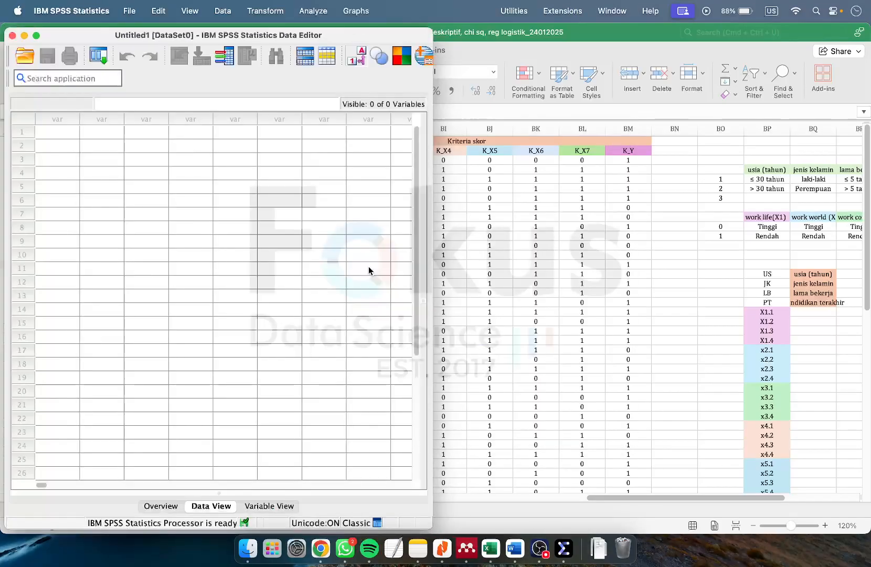
pyautogui.moveTo(338, 37); pyautogui.dragTo(426, 17)
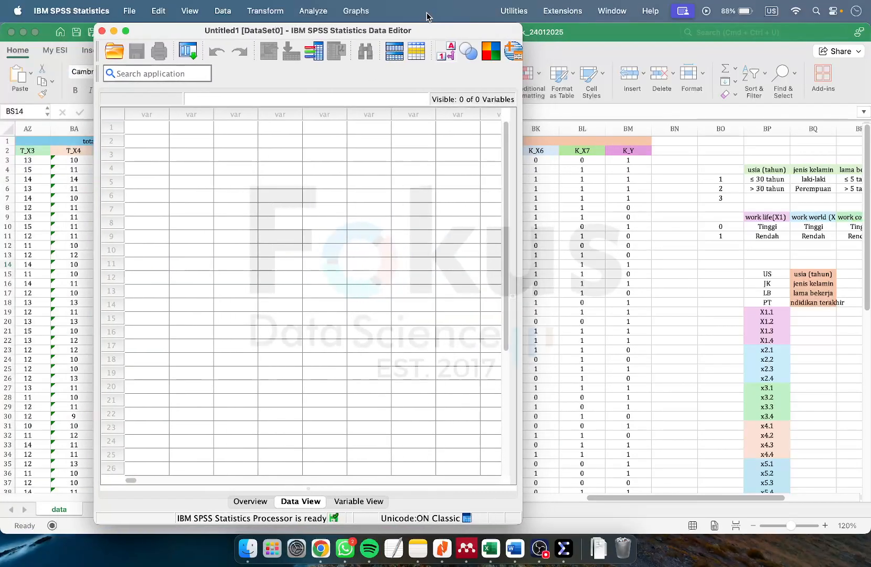
pyautogui.click(359, 502)
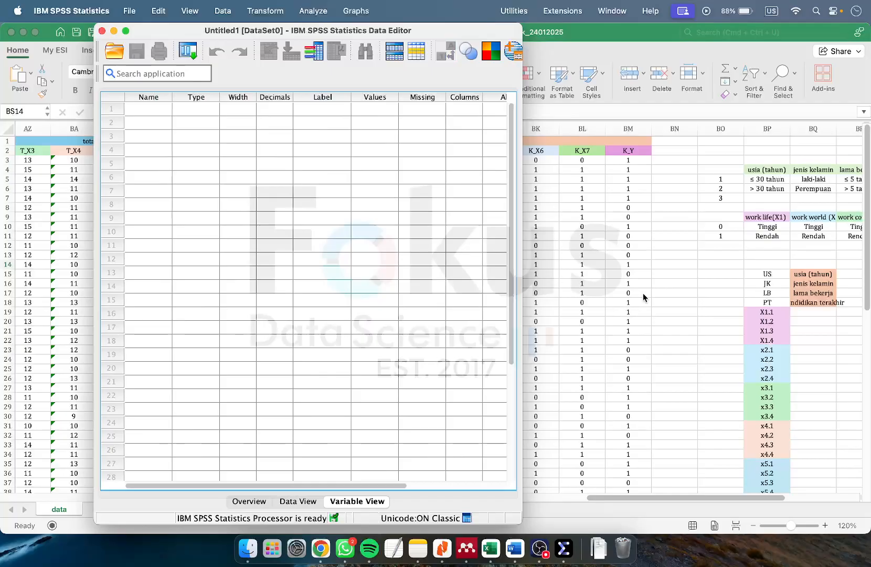
pyautogui.click(650, 281)
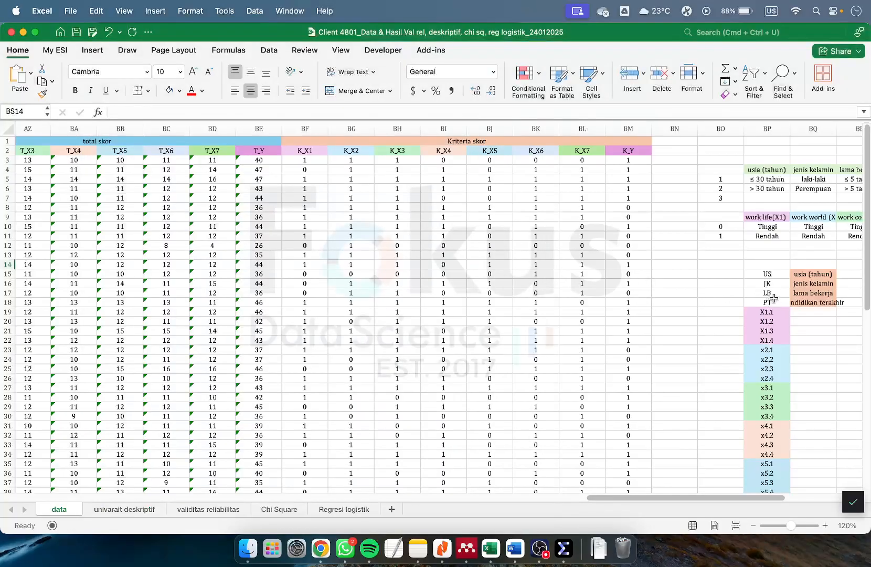
# - Review the variable code list in column BP, from US in row 15 down to K_Y in row 74
pyautogui.click(776, 275)
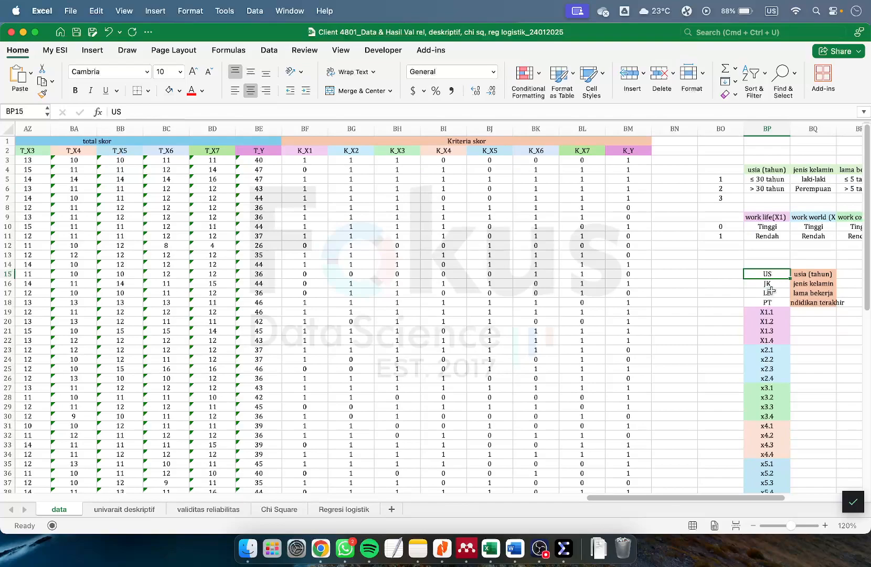
pyautogui.scroll(-1, 770, 290)
pyautogui.scroll(-5, 771, 287)
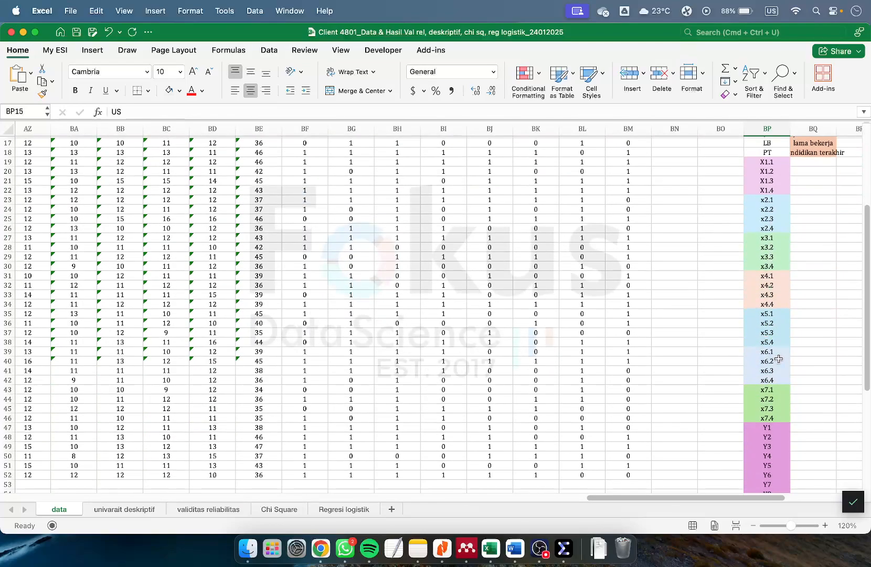
pyautogui.scroll(-5, 779, 359)
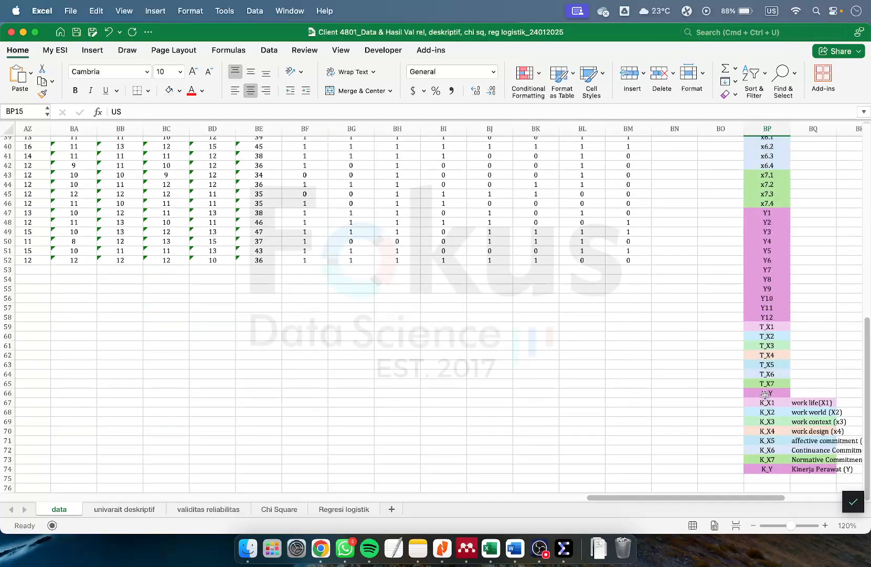
pyautogui.click(767, 468)
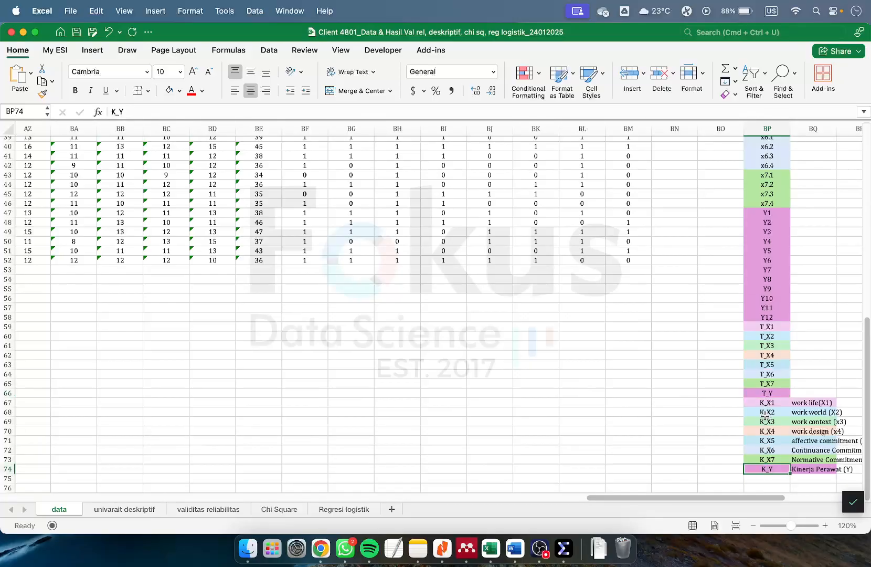
pyautogui.click(779, 450)
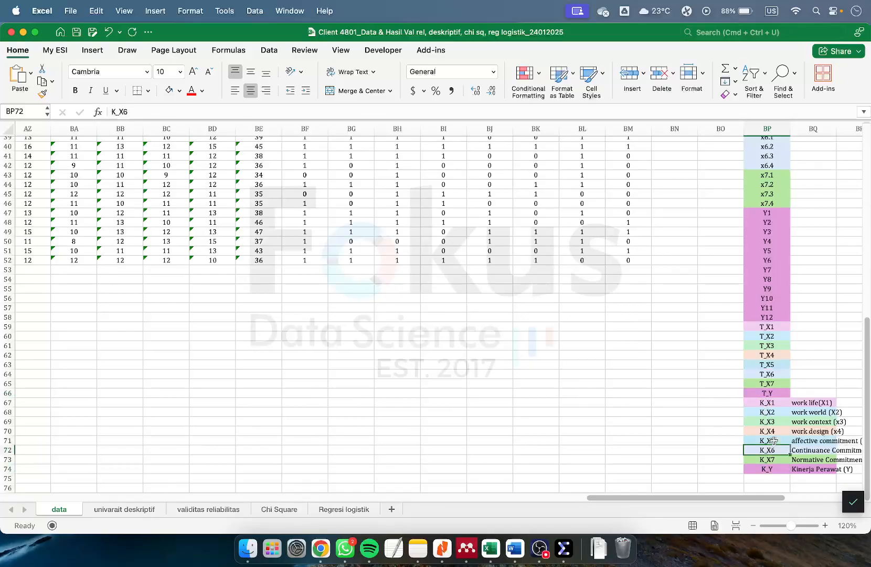
pyautogui.moveTo(769, 403); pyautogui.dragTo(768, 423)
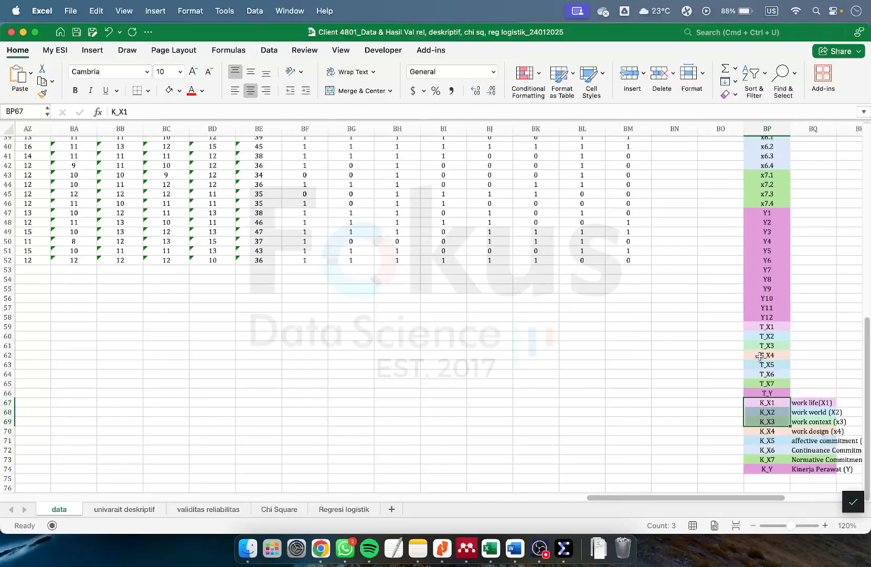
pyautogui.click(763, 327)
pyautogui.scroll(10, 756, 399)
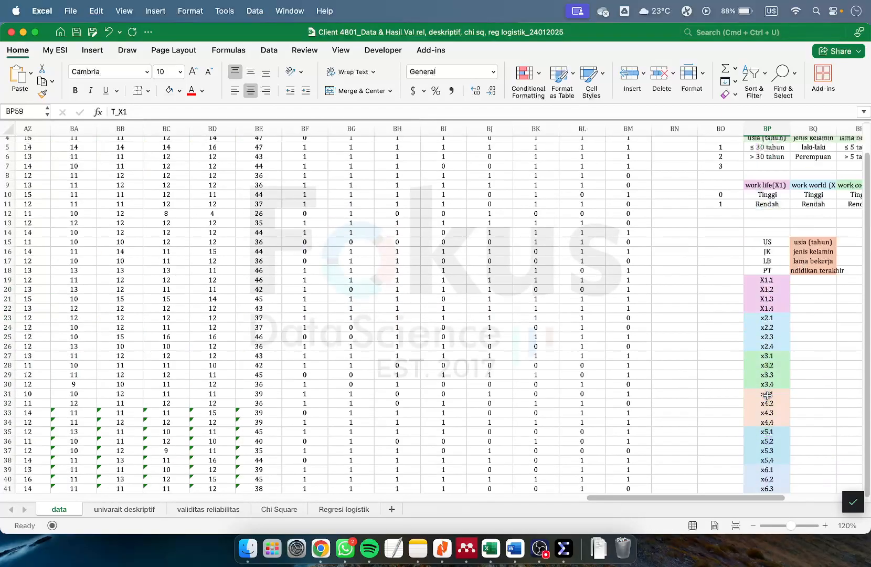
pyautogui.click(765, 271)
pyautogui.scroll(-12, 762, 303)
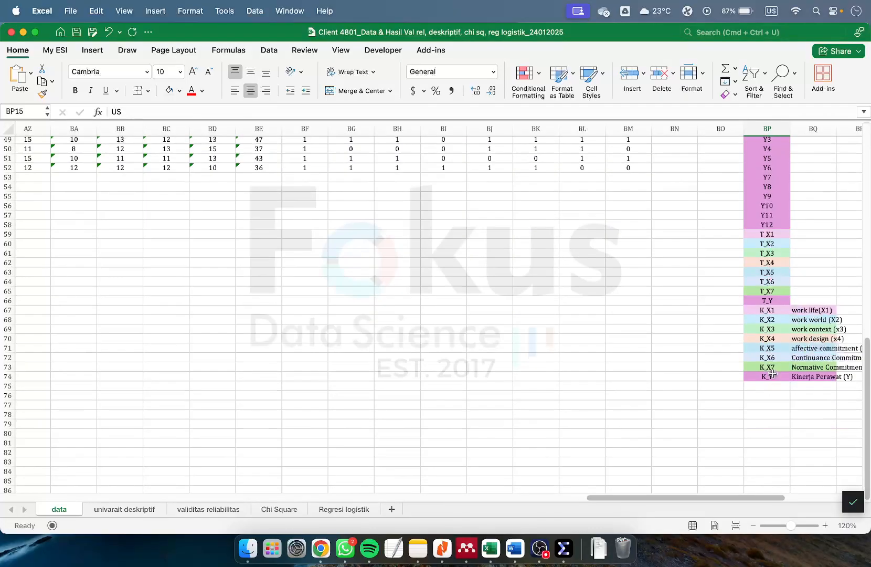
pyautogui.click(770, 376)
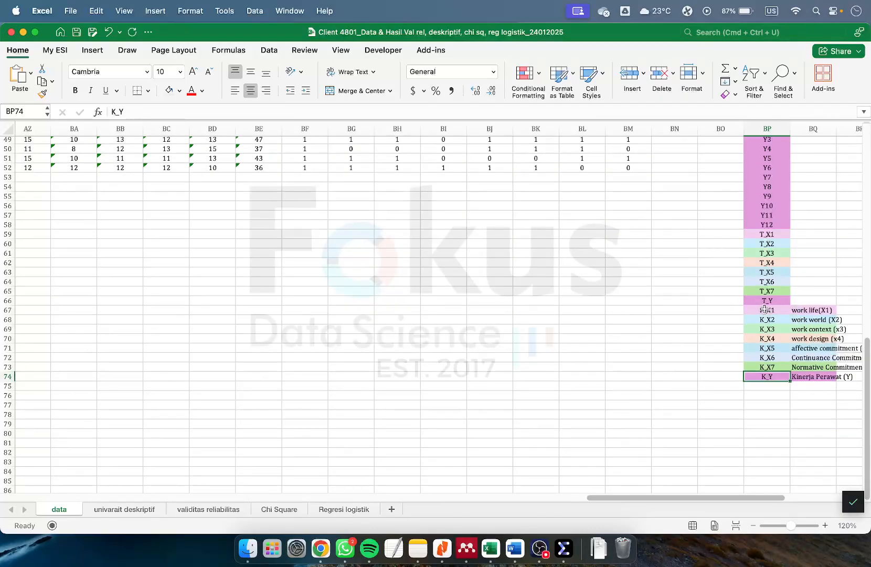
pyautogui.scroll(10, 765, 310)
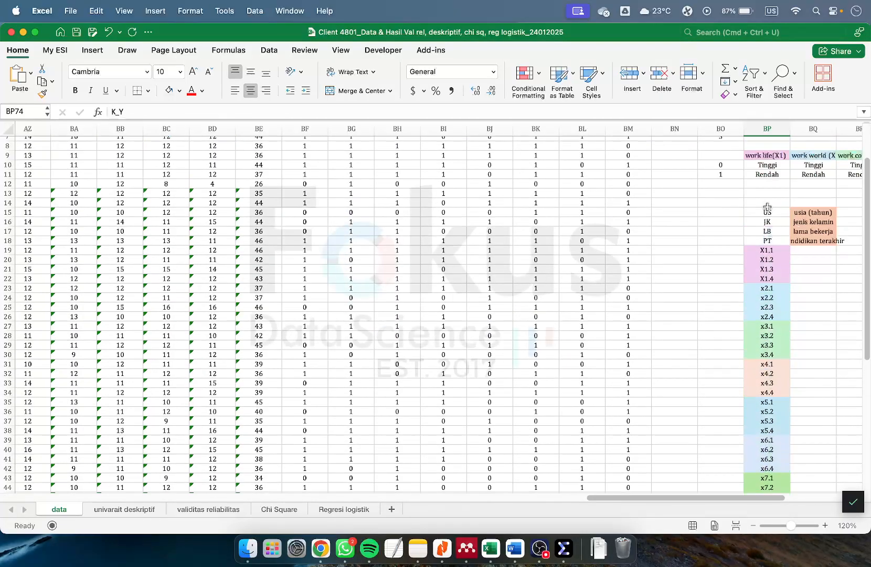
# - Copy the full list of variable codes in BP15:BP74, from US to K_Y
pyautogui.click(768, 212)
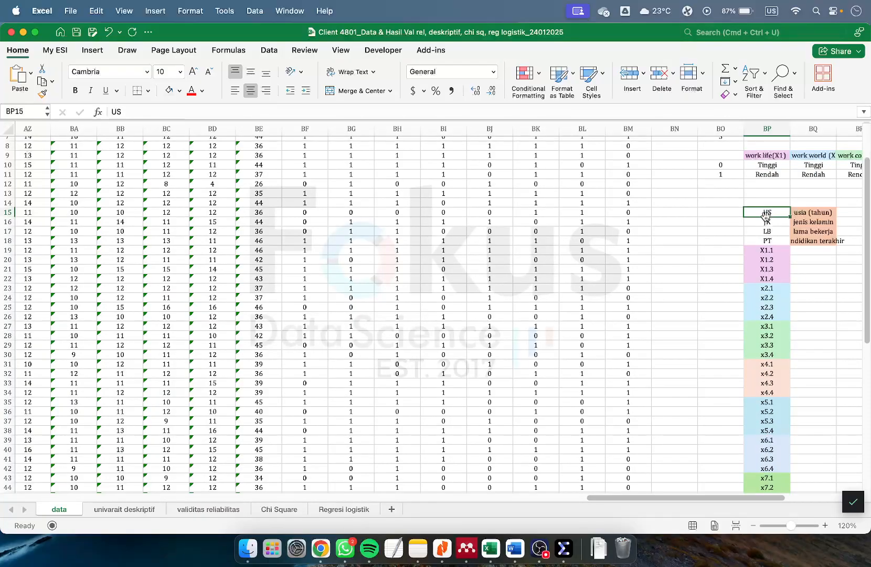
pyautogui.press('super+Down')
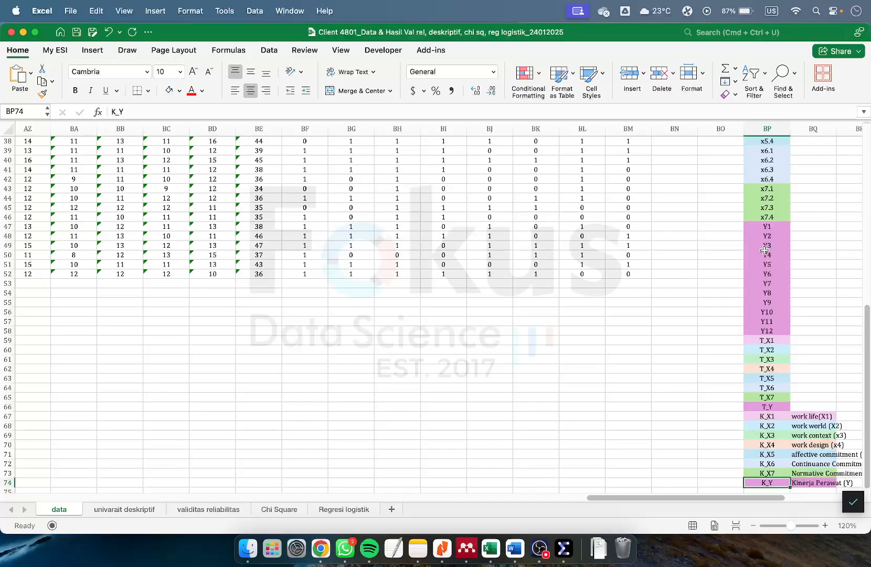
pyautogui.press('super+Up')
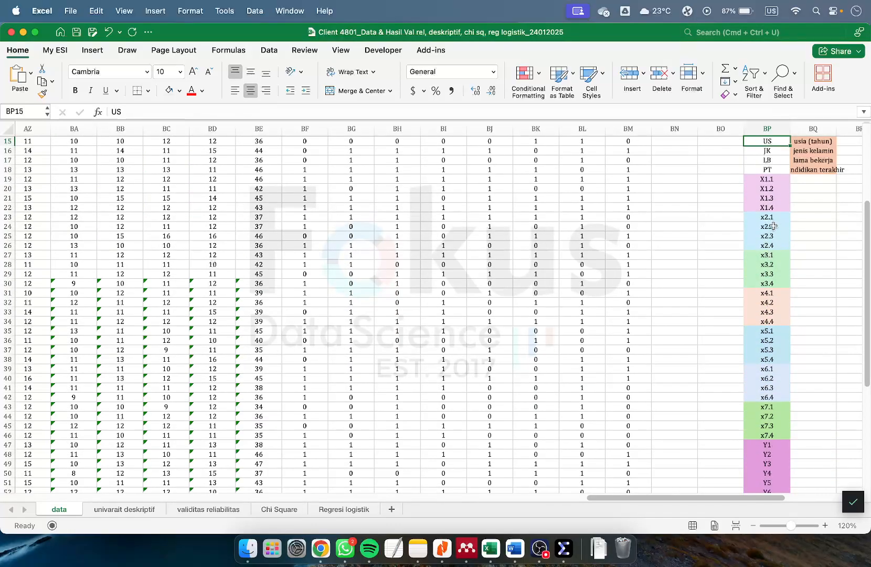
pyautogui.press('shift+super+Down')
pyautogui.rightClick(767, 231)
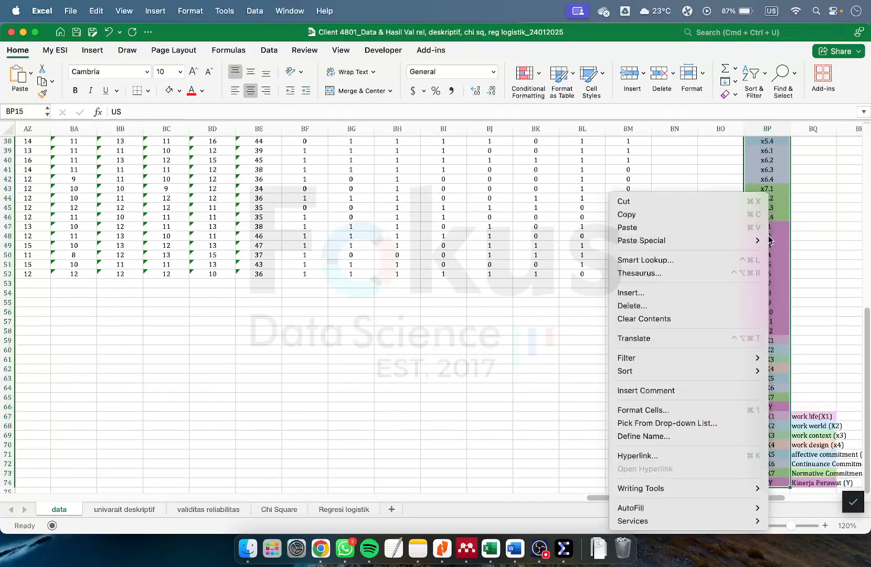
pyautogui.click(710, 215)
pyautogui.scroll(10, 709, 217)
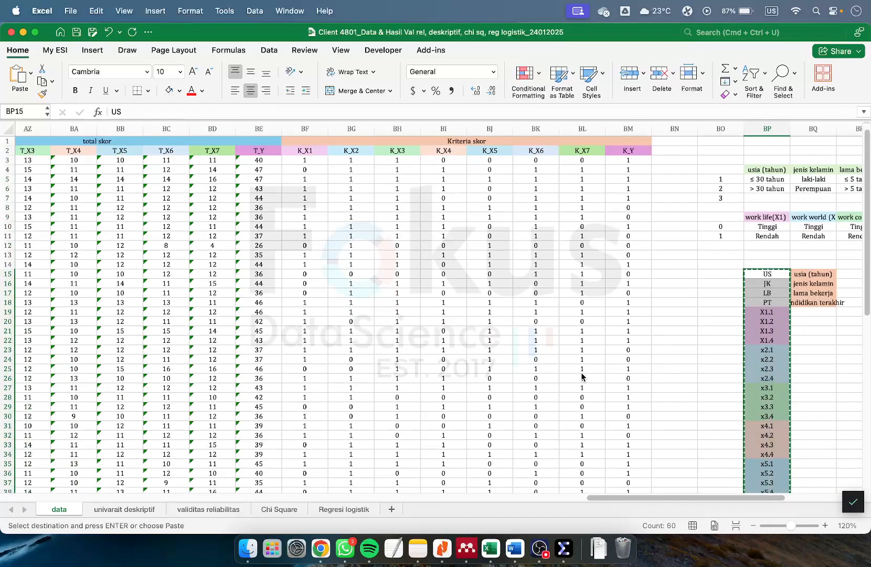
# - Switch to SPSS Statistics and paste the copied variable codes into the first column of Data View, starting at row 1
pyautogui.click(564, 548)
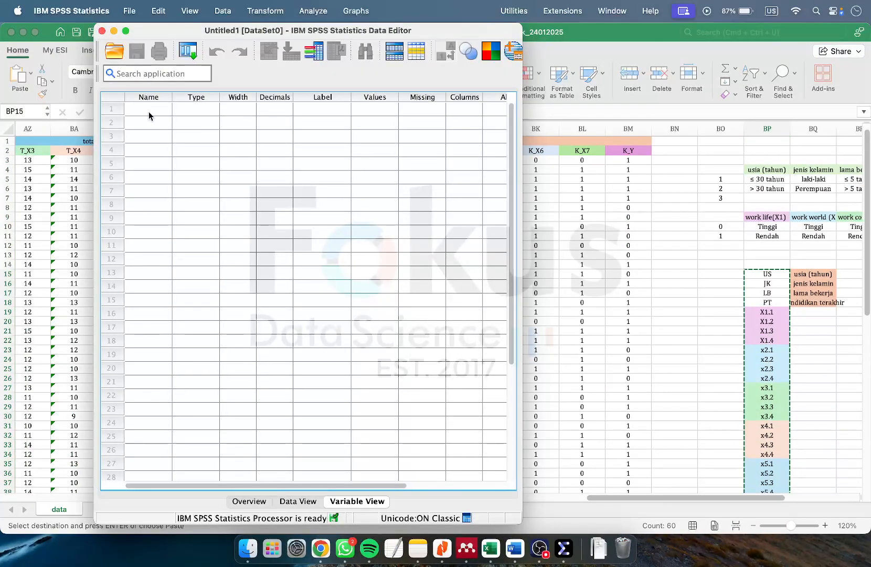
pyautogui.click(295, 501)
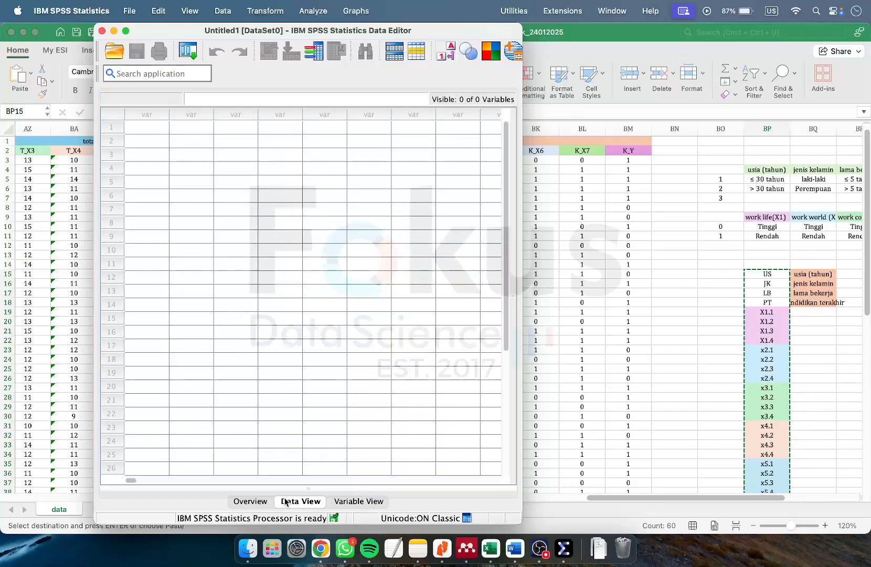
pyautogui.click(151, 128)
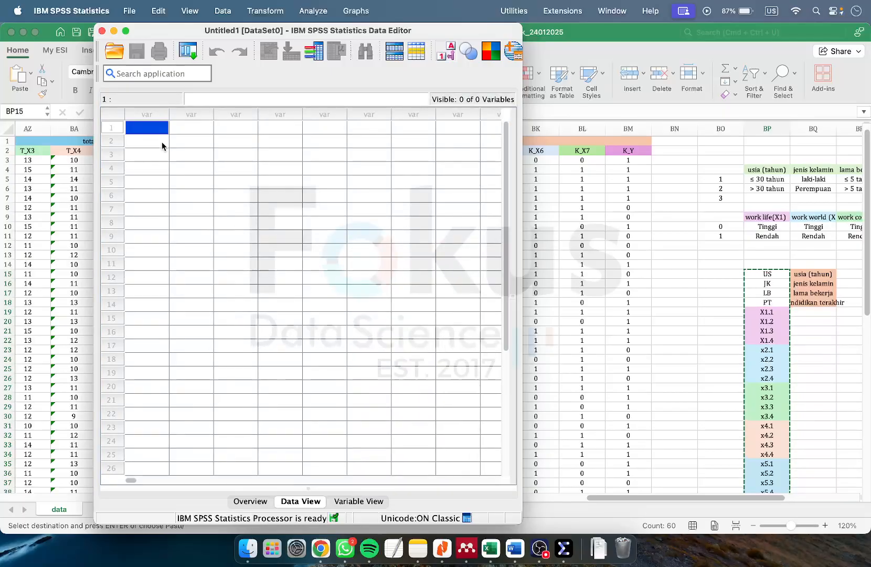
pyautogui.rightClick(160, 127)
pyautogui.click(176, 176)
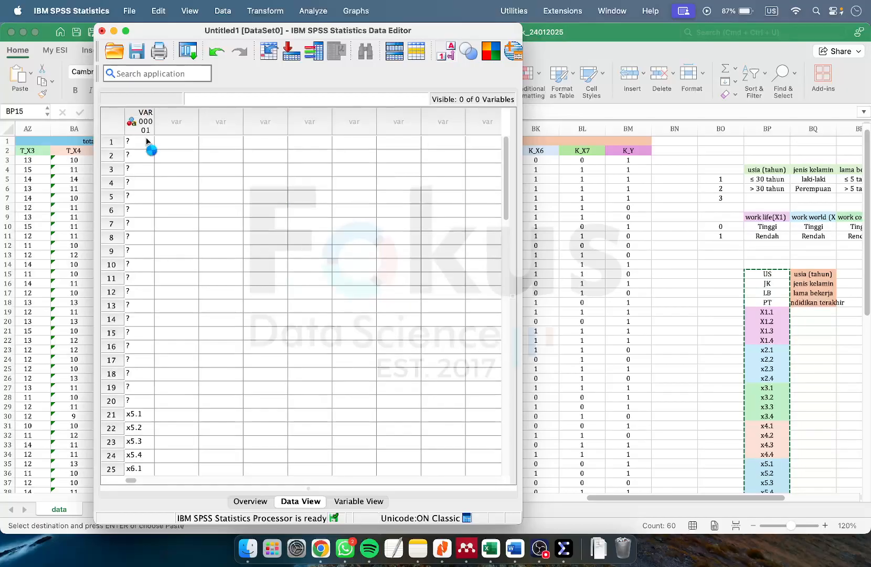
# - Copy the pasted codes in rows 1 to 60 of VAR00001 and try to paste them as variable names in Variable View
pyautogui.scroll(-10, 141, 236)
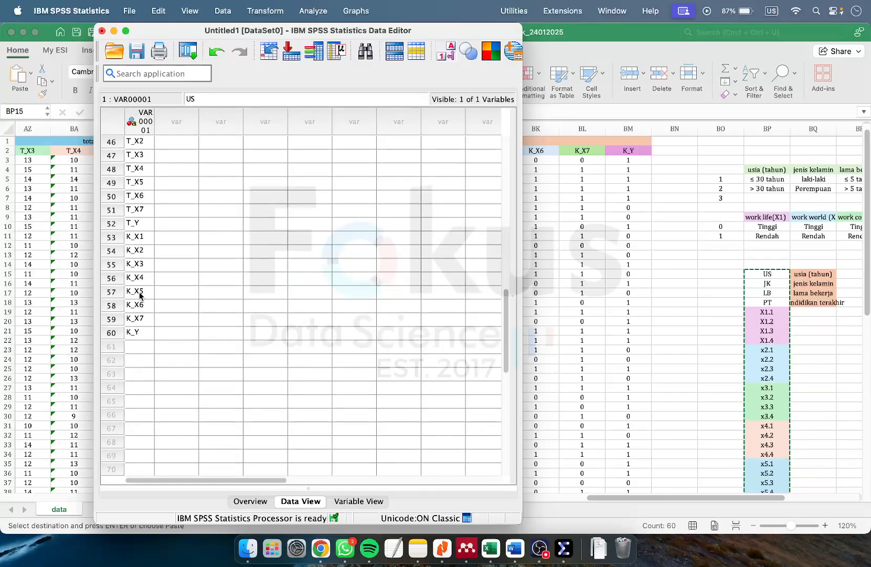
pyautogui.keyDown('shift'); pyautogui.click(140, 334); pyautogui.keyUp('shift')
pyautogui.rightClick(141, 335)
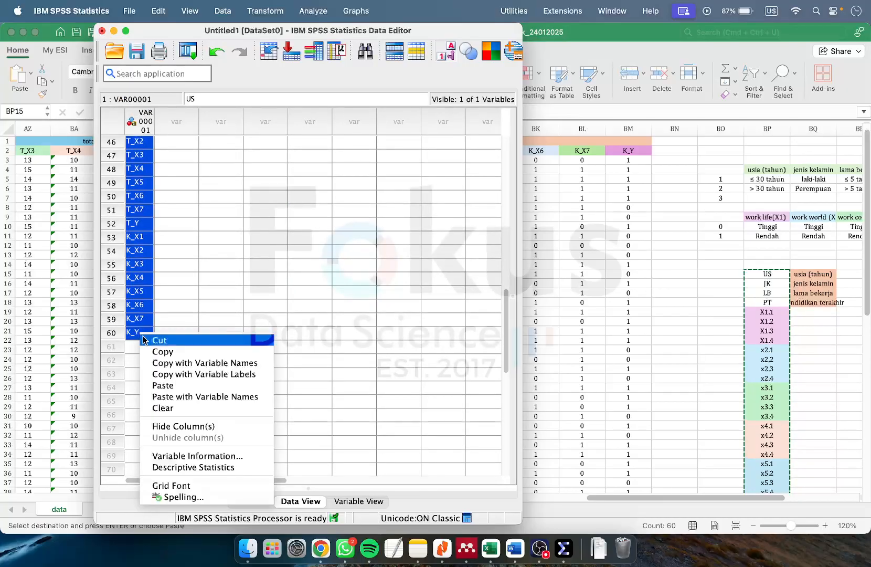
pyautogui.click(157, 352)
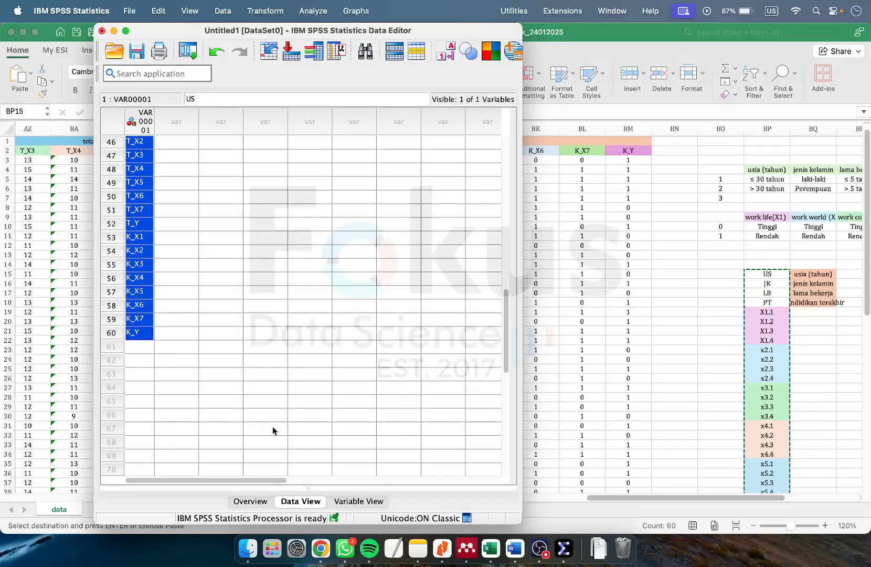
pyautogui.click(359, 501)
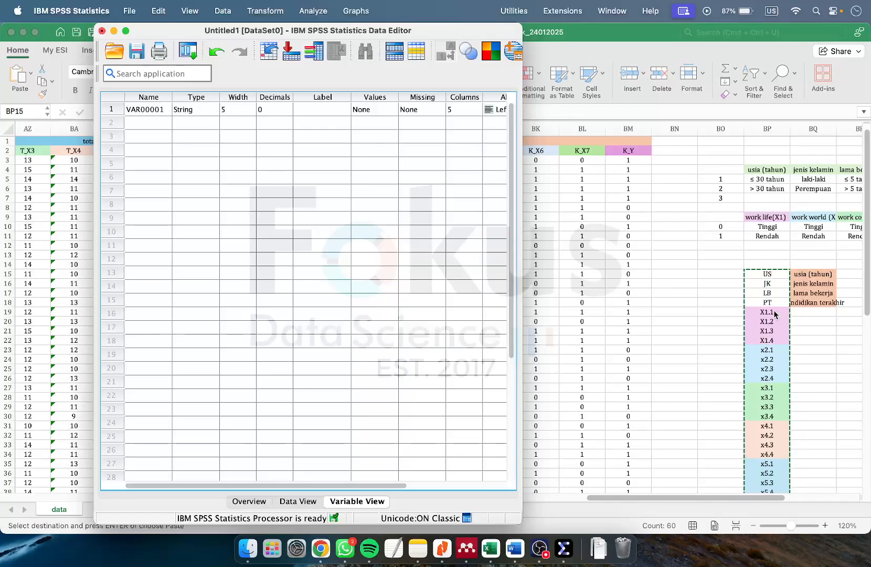
pyautogui.rightClick(142, 123)
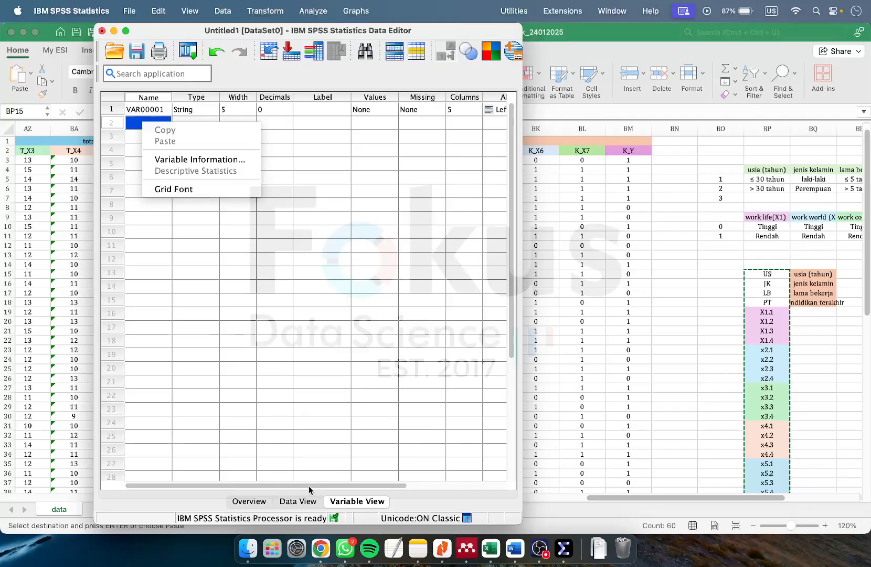
# - Copy the selected codes from Data View again and paste them into the Name column of Variable View from row 2
pyautogui.click(310, 502)
pyautogui.rightClick(130, 181)
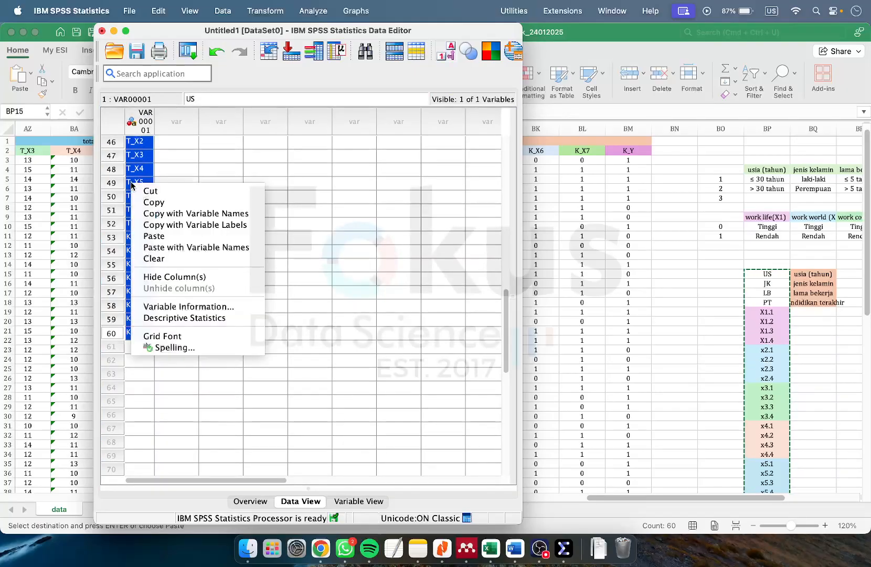
pyautogui.click(155, 207)
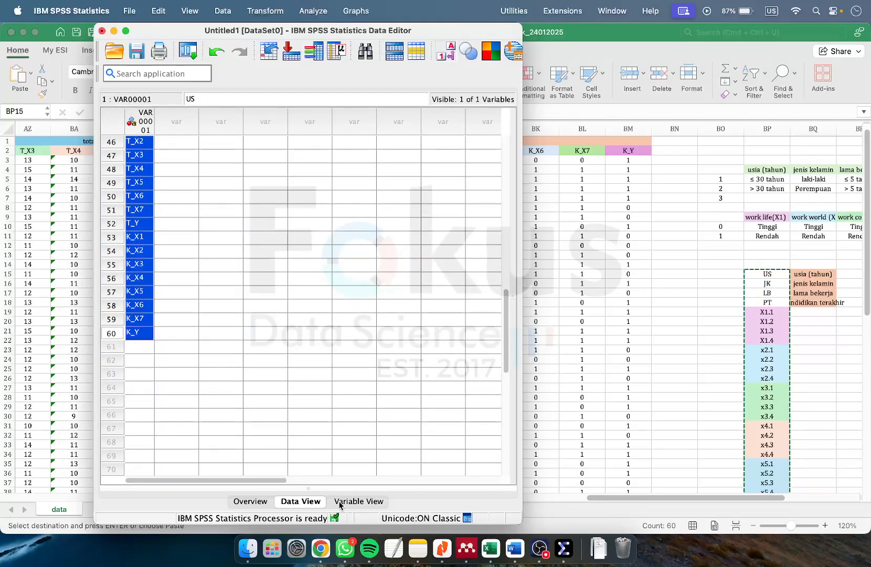
pyautogui.click(341, 502)
pyautogui.rightClick(135, 125)
pyautogui.click(154, 148)
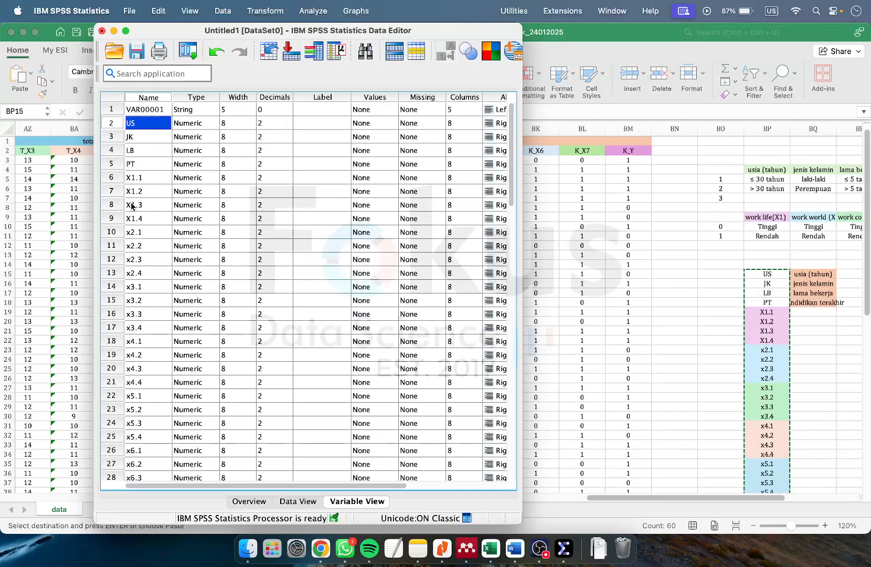
# - Check the pasted variable names and delete the placeholder variable VAR00001 from row 1 of Variable View
pyautogui.scroll(-10, 134, 236)
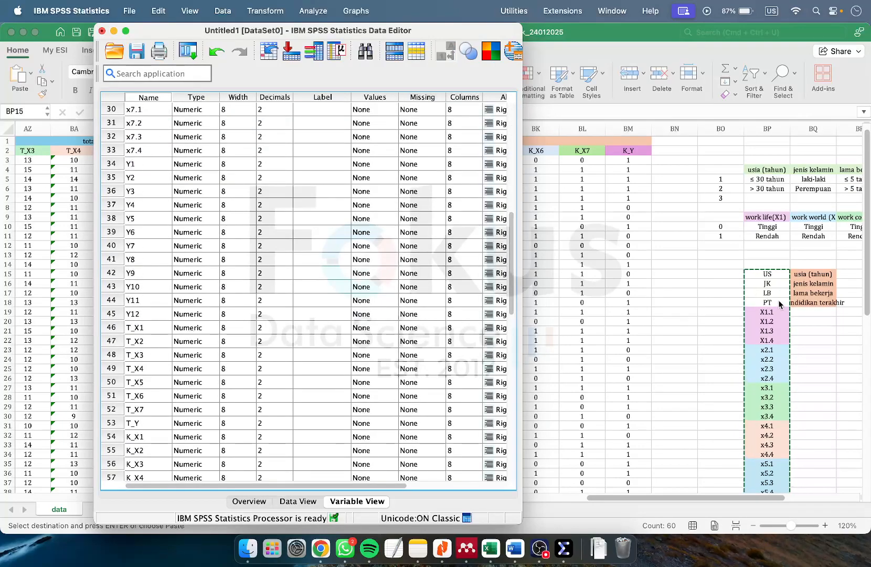
pyautogui.scroll(10, 154, 181)
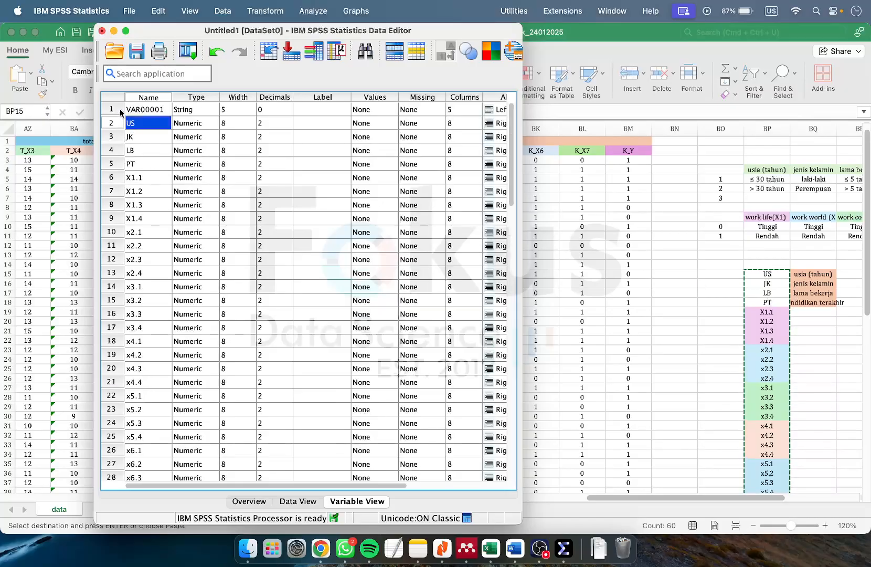
pyautogui.click(120, 109)
pyautogui.rightClick(120, 110)
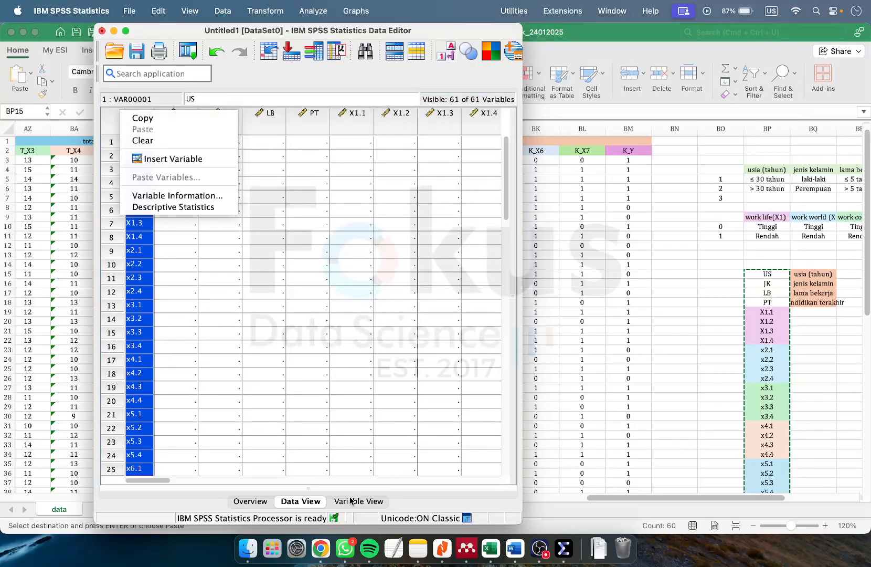
pyautogui.click(351, 501)
pyautogui.rightClick(110, 110)
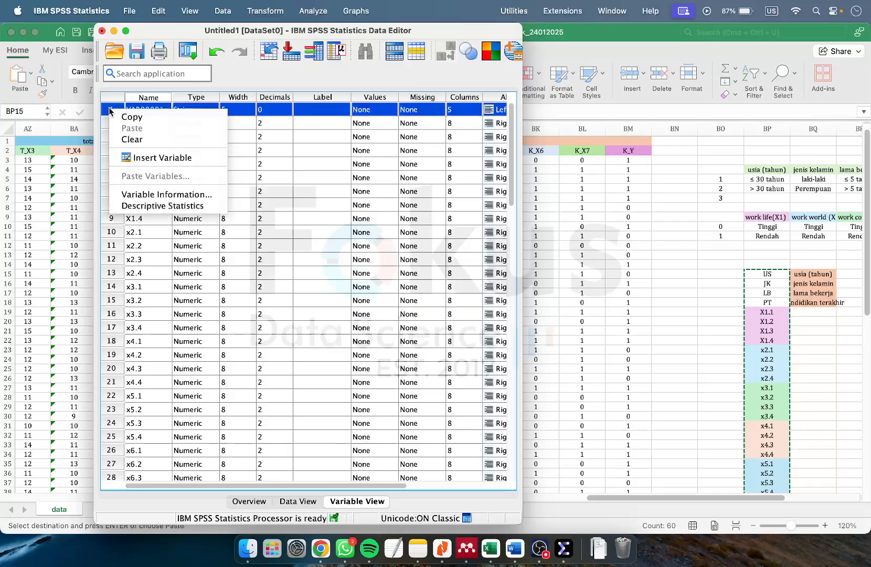
pyautogui.click(139, 143)
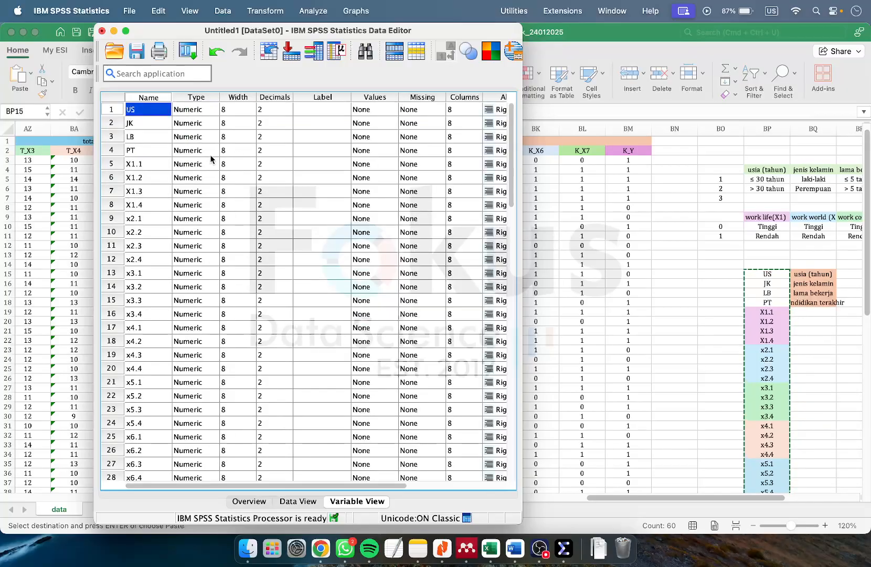
# - Switch to Excel and copy the respondent characteristic labels in BQ15:BQ18, from usia (tahun) to pendidikan terakhir
pyautogui.click(768, 273)
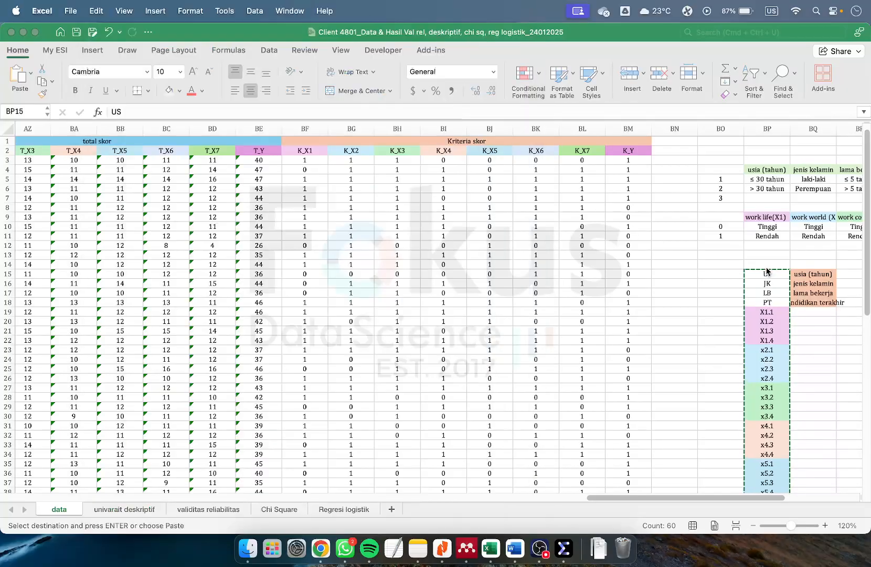
pyautogui.moveTo(813, 273); pyautogui.dragTo(810, 297)
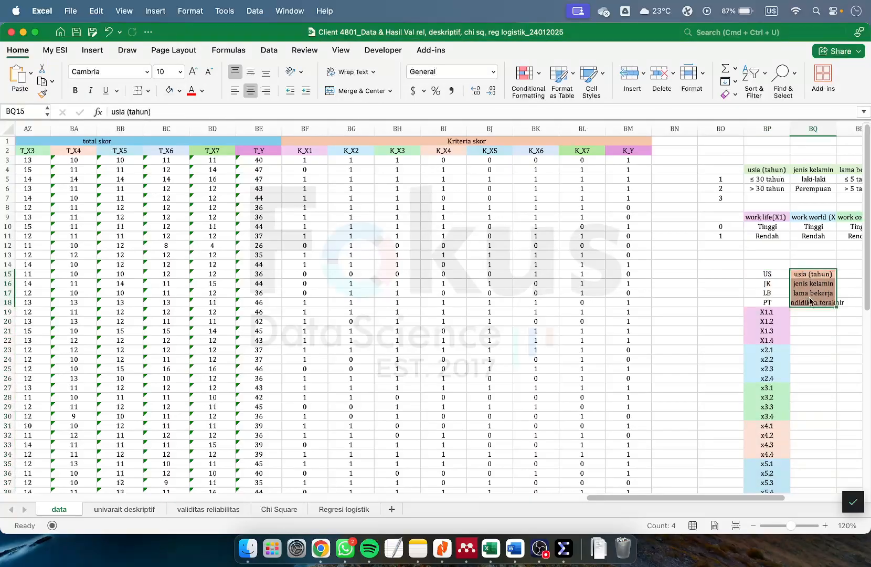
pyautogui.rightClick(810, 297)
pyautogui.click(730, 214)
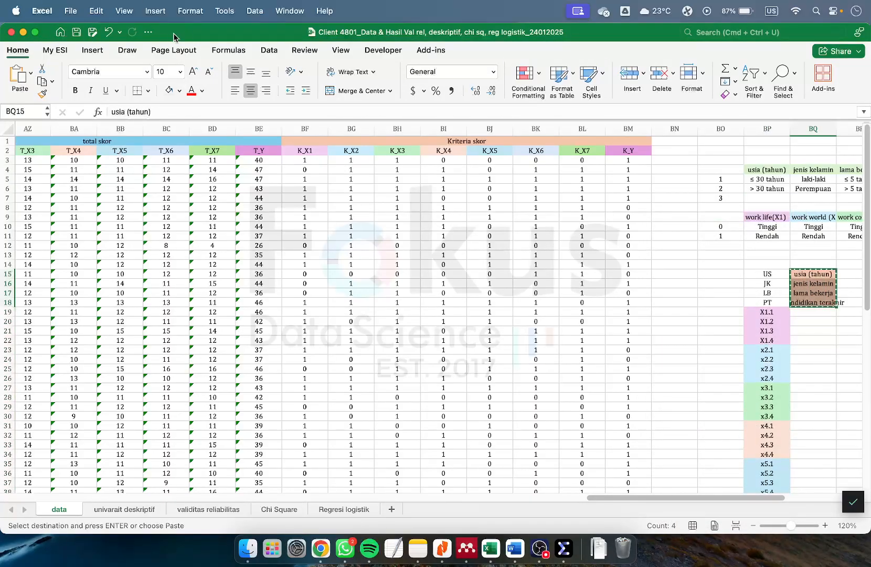
# - Arrange the SPSS Data Editor and the Excel workbook side by side on the screen
pyautogui.click(39, 34)
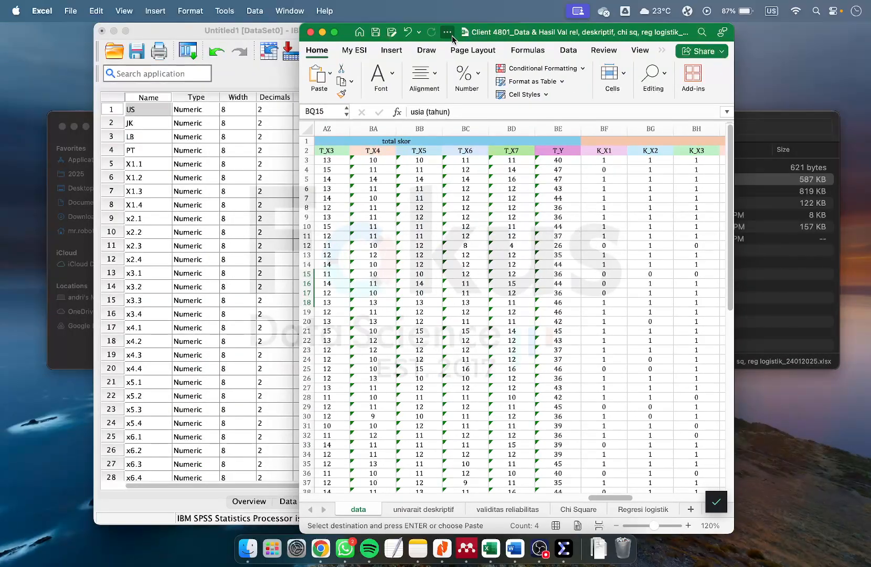
pyautogui.moveTo(437, 38); pyautogui.dragTo(870, 89)
pyautogui.click(241, 77)
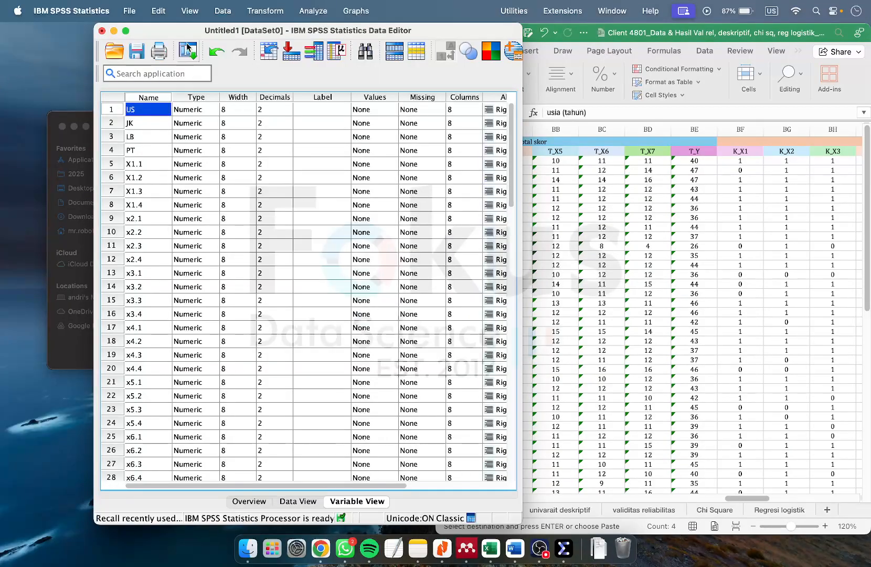
pyautogui.moveTo(187, 32); pyautogui.dragTo(0, 39)
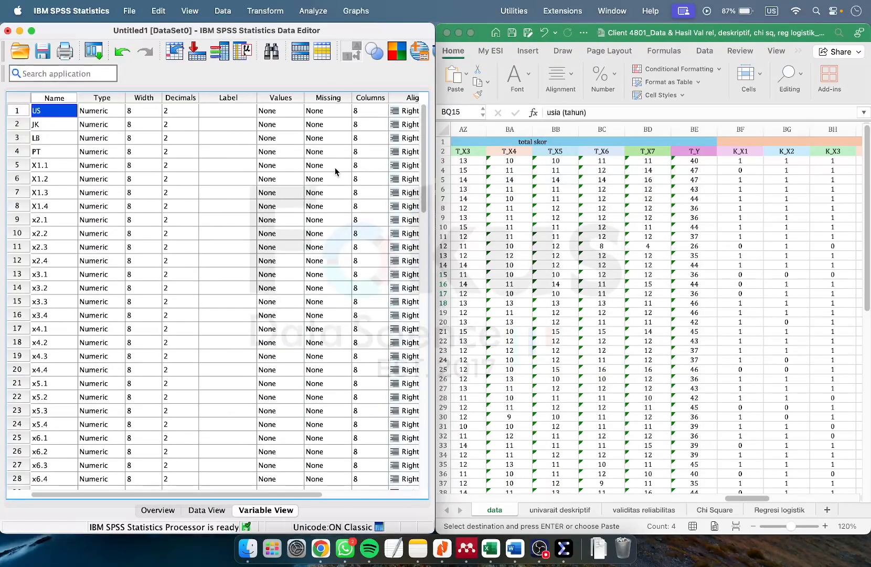
# - Paste the four copied characteristic labels into the Label column of Variable View for US, JK, LB and PT
pyautogui.click(228, 109)
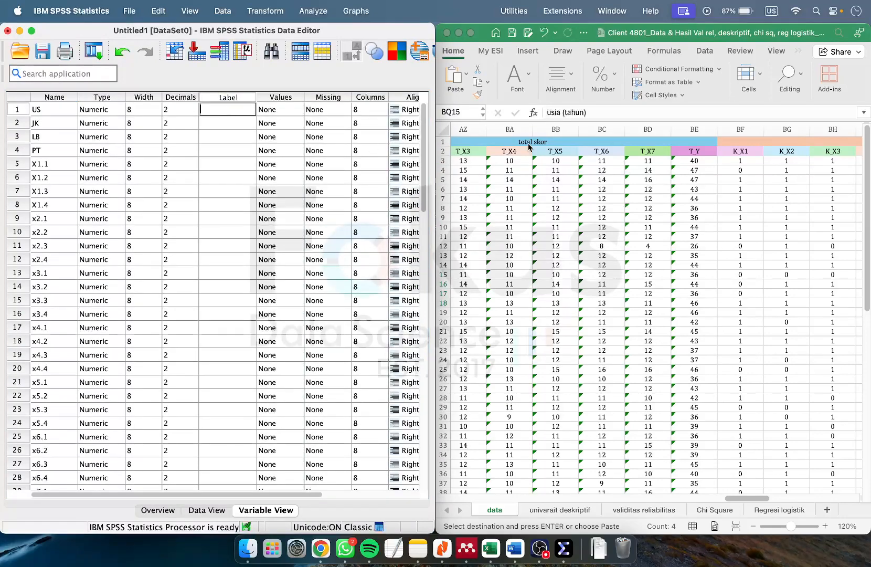
pyautogui.rightClick(211, 112)
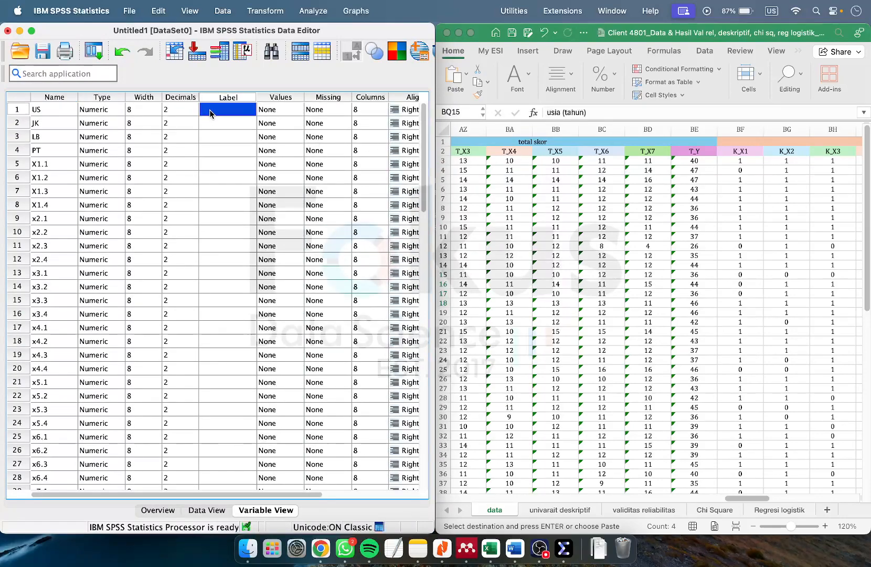
pyautogui.click(237, 133)
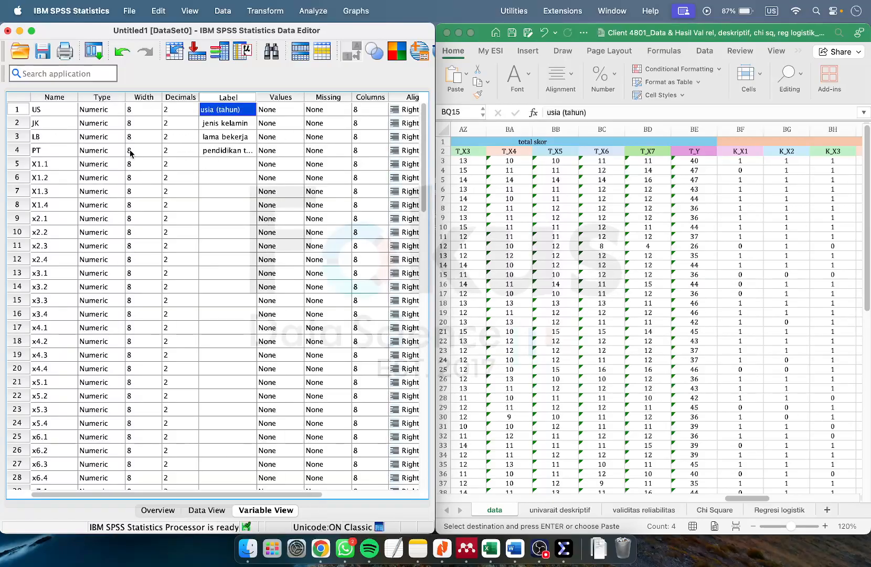
pyautogui.doubleClick(227, 152)
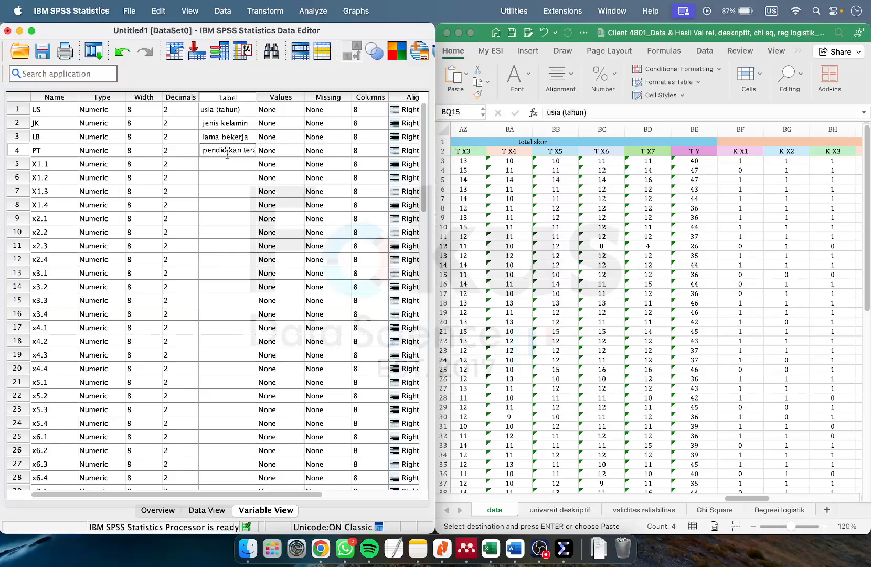
# - Copy the Excel labels for K_X1 to K_Y in BQ67:BQ74, from work life(X1) to Kinerja Perawat (Y)
pyautogui.scroll(-10, 232, 162)
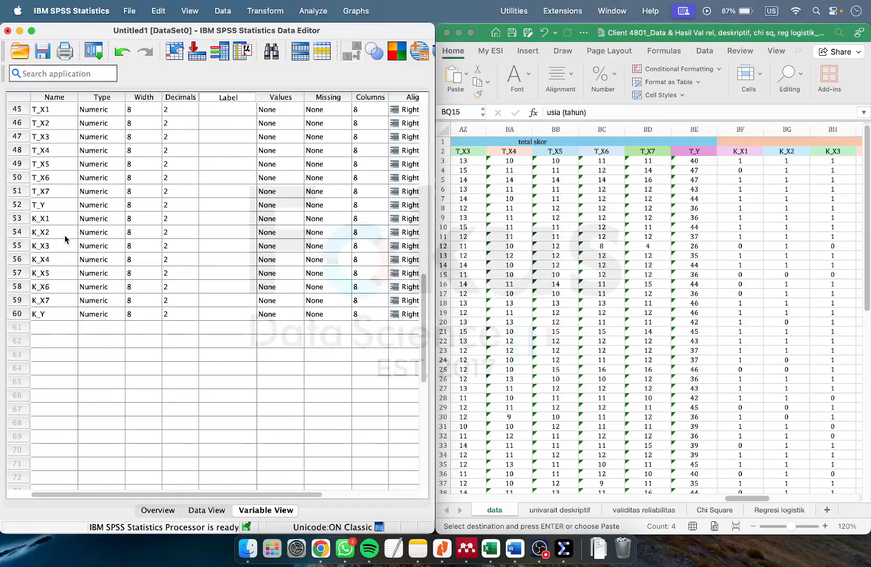
pyautogui.click(750, 284)
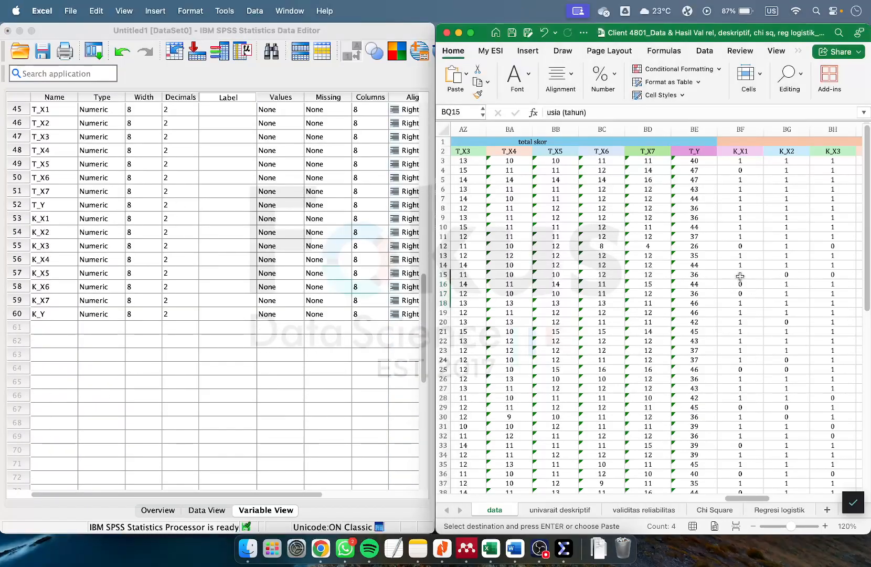
pyautogui.hscroll(5, 740, 274)
pyautogui.scroll(-10, 766, 294)
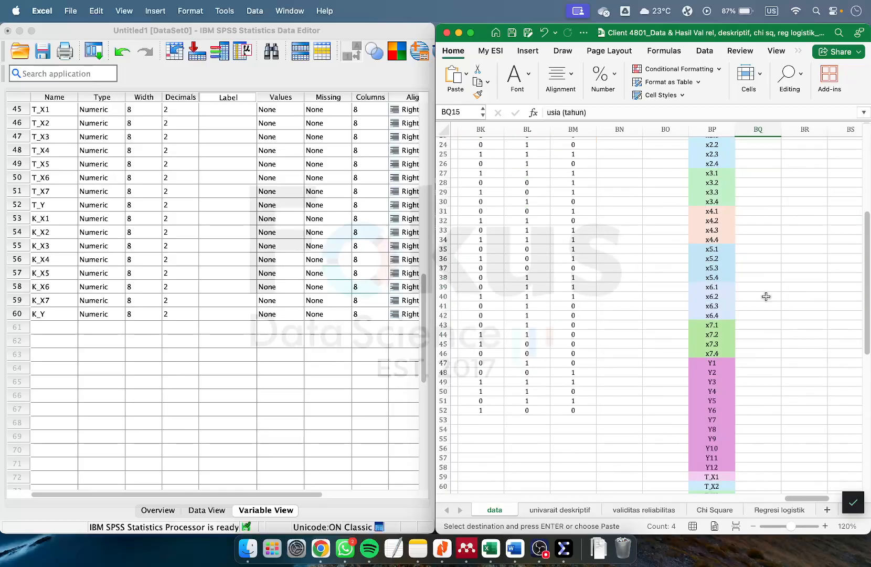
pyautogui.scroll(-1, 767, 298)
pyautogui.moveTo(759, 303); pyautogui.dragTo(759, 355)
pyautogui.rightClick(759, 356)
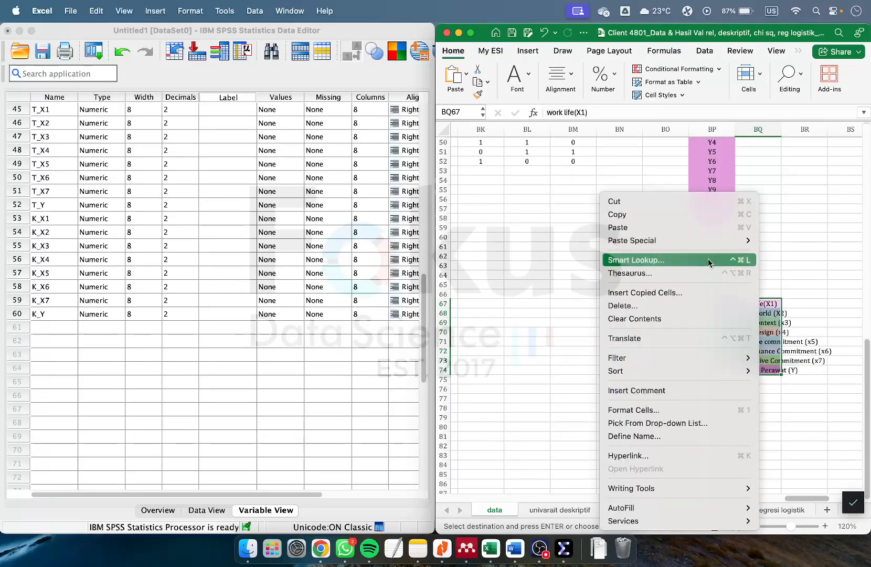
pyautogui.click(700, 215)
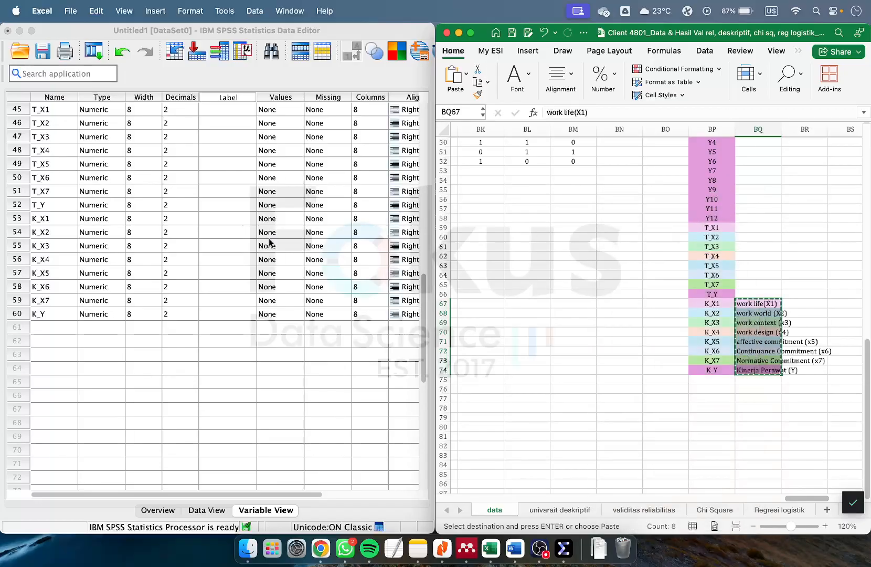
# - Paste the copied labels into the Label column of SPSS Variable View, starting at K_X1 in row 53
pyautogui.click(230, 220)
pyautogui.rightClick(223, 218)
pyautogui.click(236, 237)
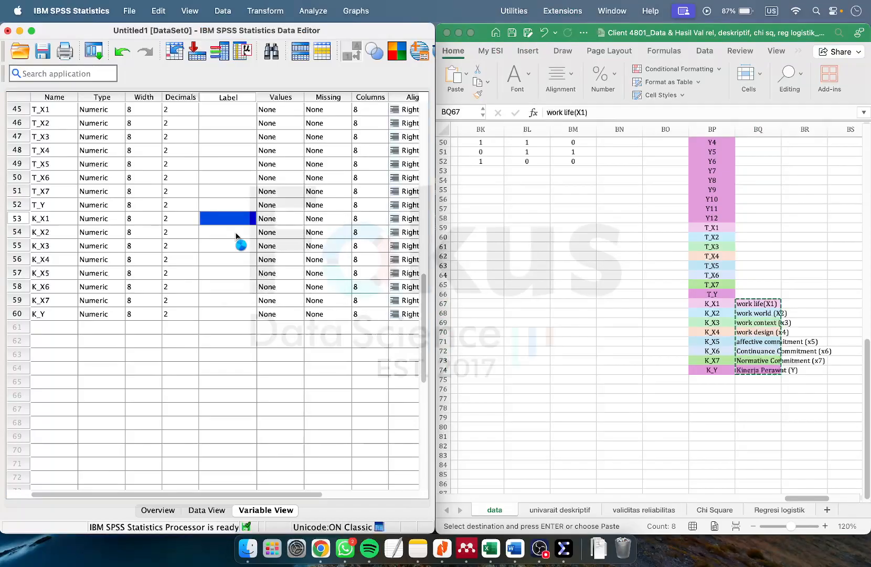
# - Using the Excel category codes as reference, add two value label entries for US and set the first value to 1
pyautogui.scroll(15, 215, 300)
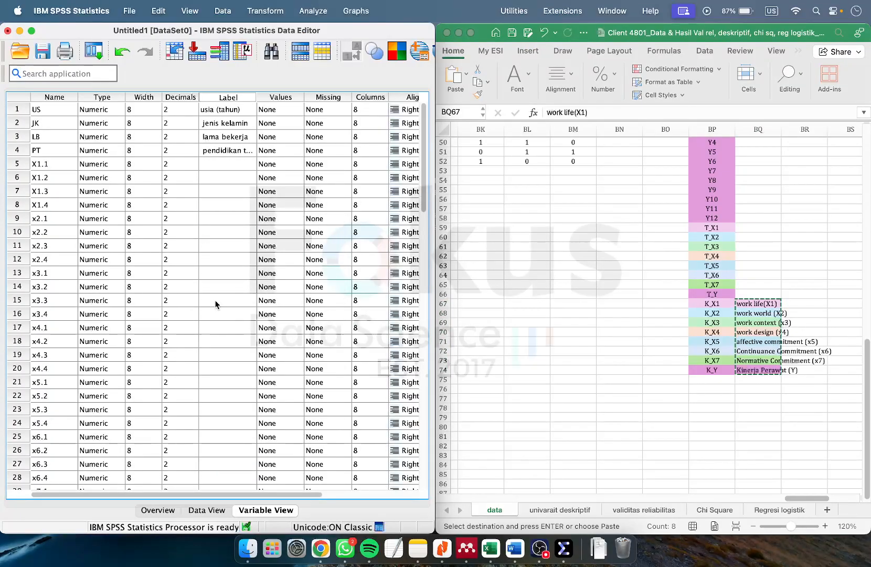
pyautogui.click(635, 195)
pyautogui.scroll(15, 602, 258)
pyautogui.hscroll(-10, 602, 259)
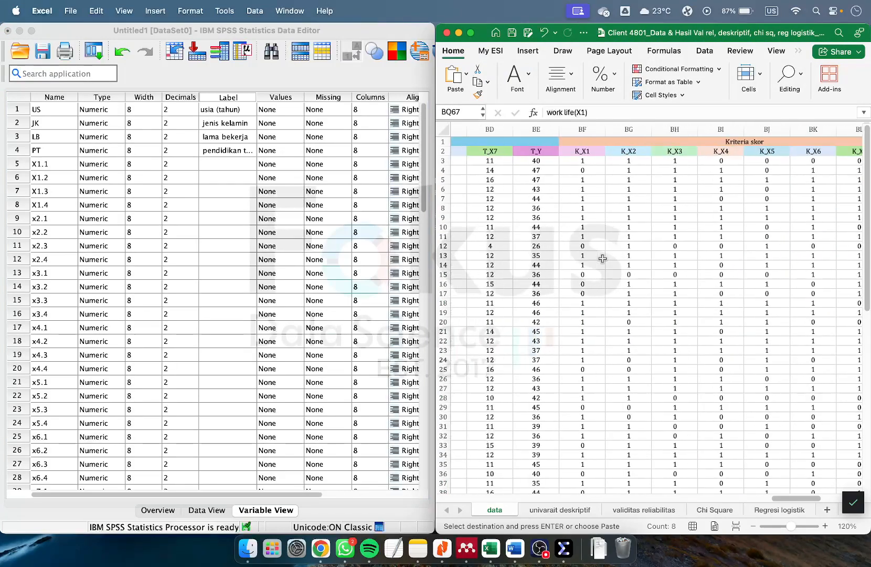
pyautogui.hscroll(9, 625, 207)
pyautogui.hscroll(4, 625, 207)
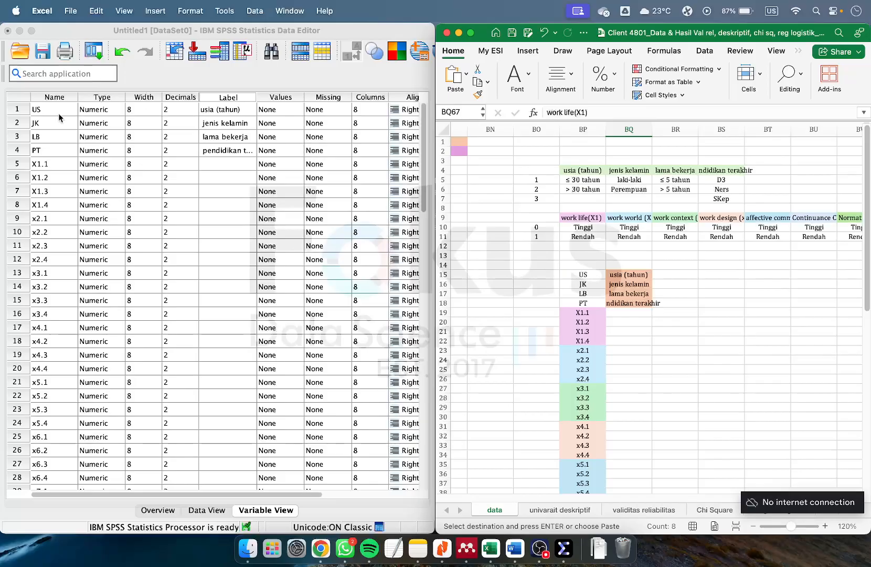
pyautogui.click(298, 112)
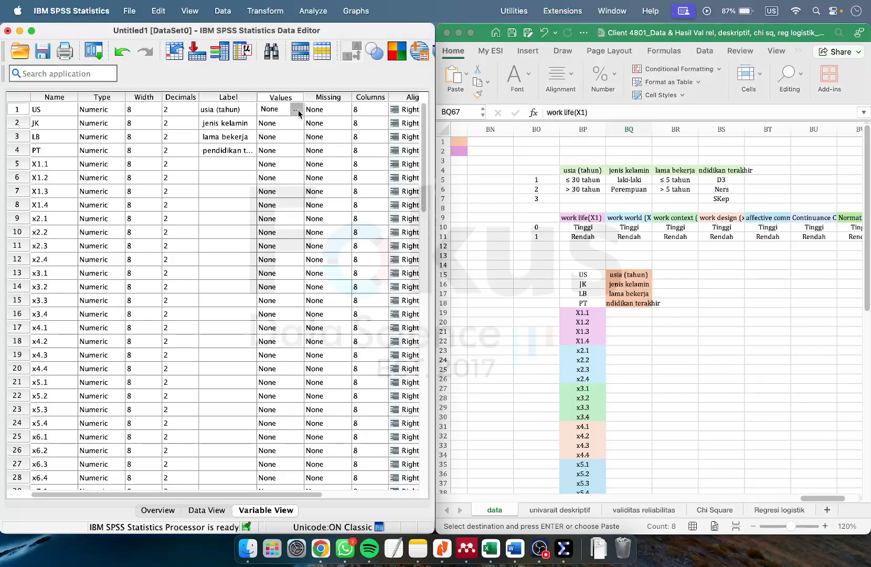
pyautogui.click(297, 109)
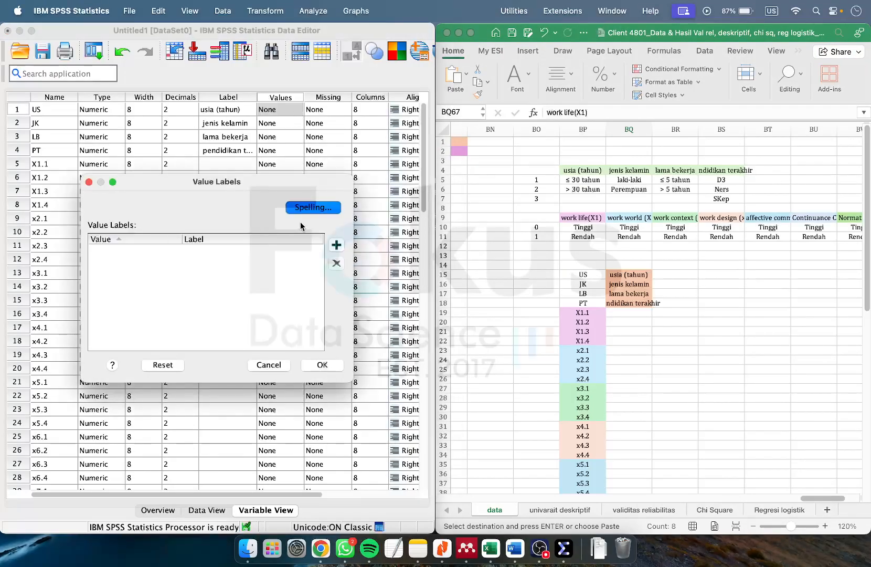
pyautogui.click(336, 245)
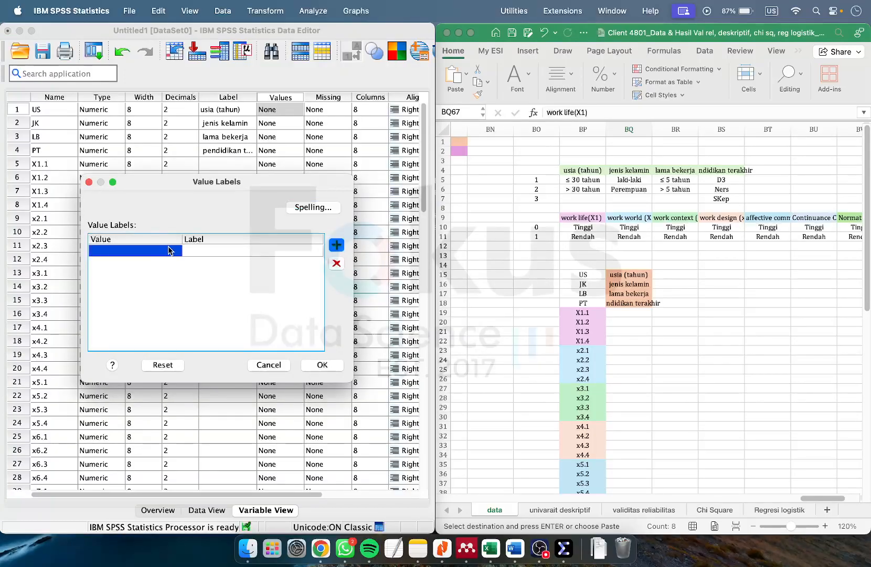
pyautogui.click(339, 245)
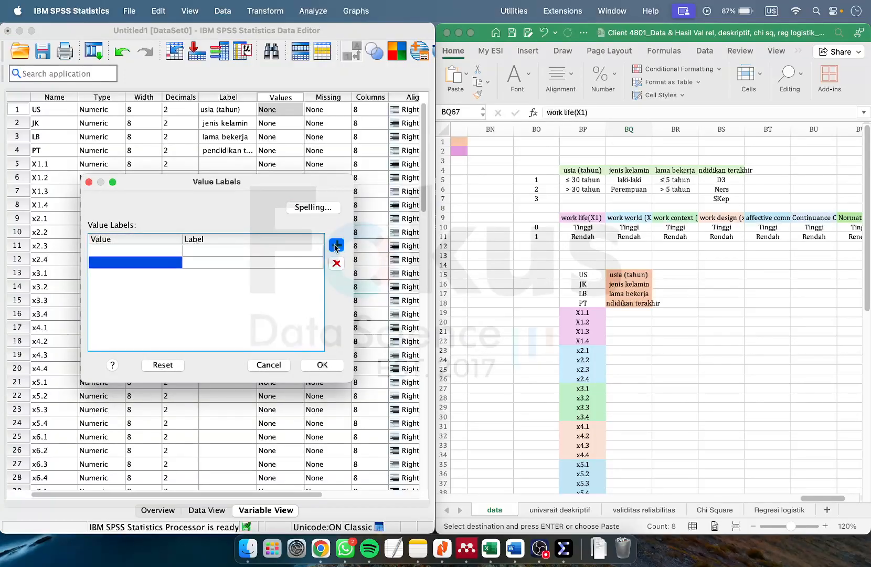
pyautogui.click(157, 251)
pyautogui.write('1')
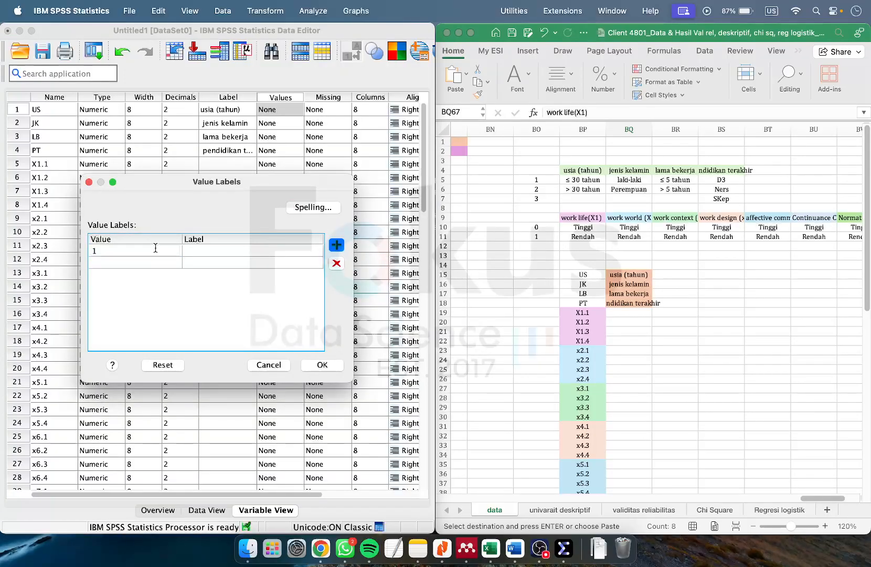
# - Copy "≤ 30 tahun" from Excel cell BP5 and paste it as the label of value 1 for US
pyautogui.click(541, 194)
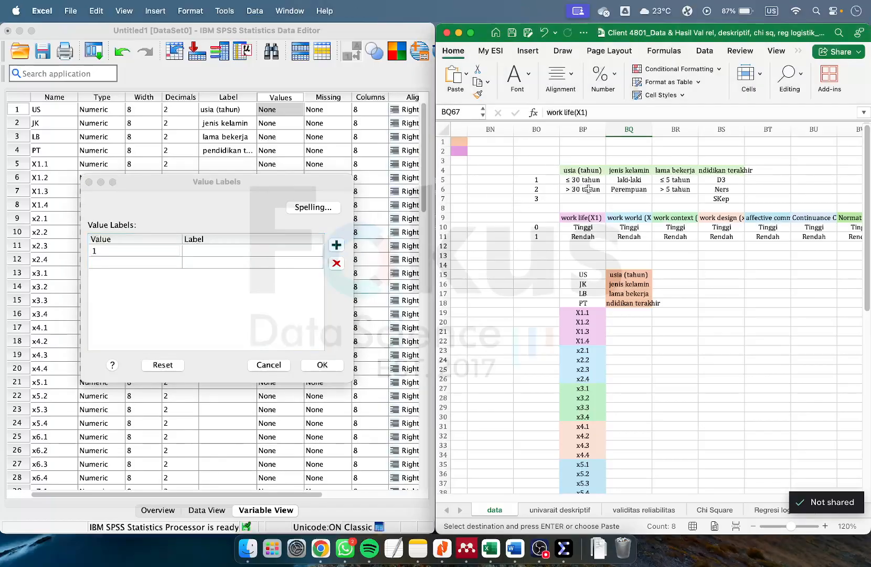
pyautogui.click(577, 179)
pyautogui.rightClick(577, 179)
pyautogui.click(596, 196)
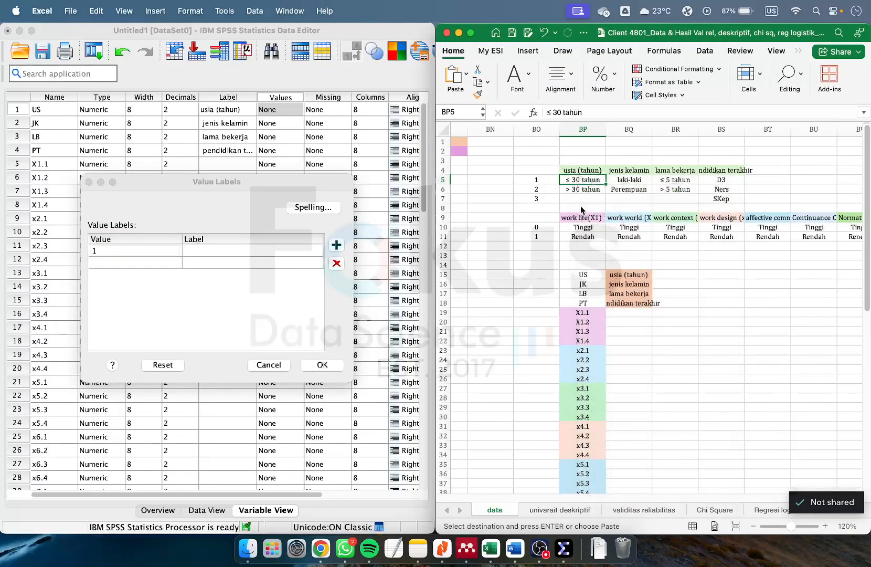
pyautogui.click(223, 250)
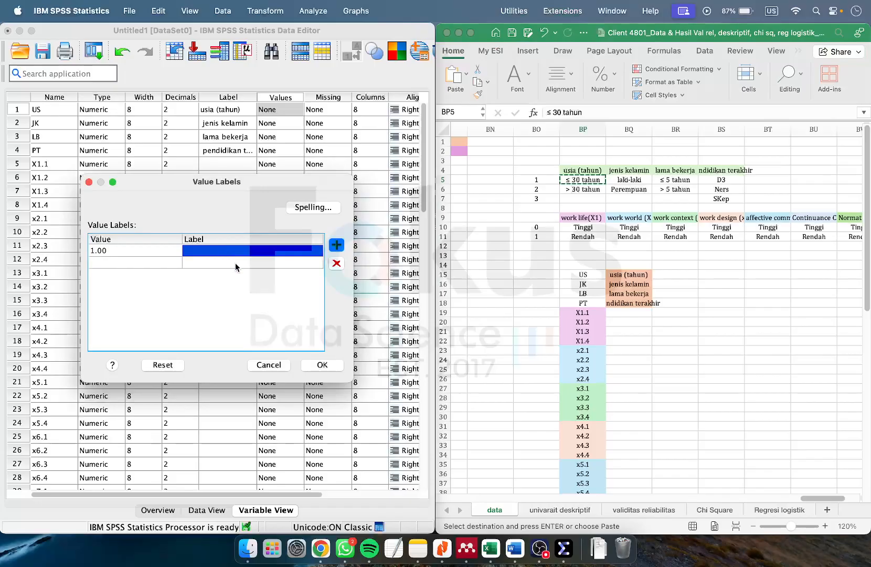
pyautogui.click(233, 250)
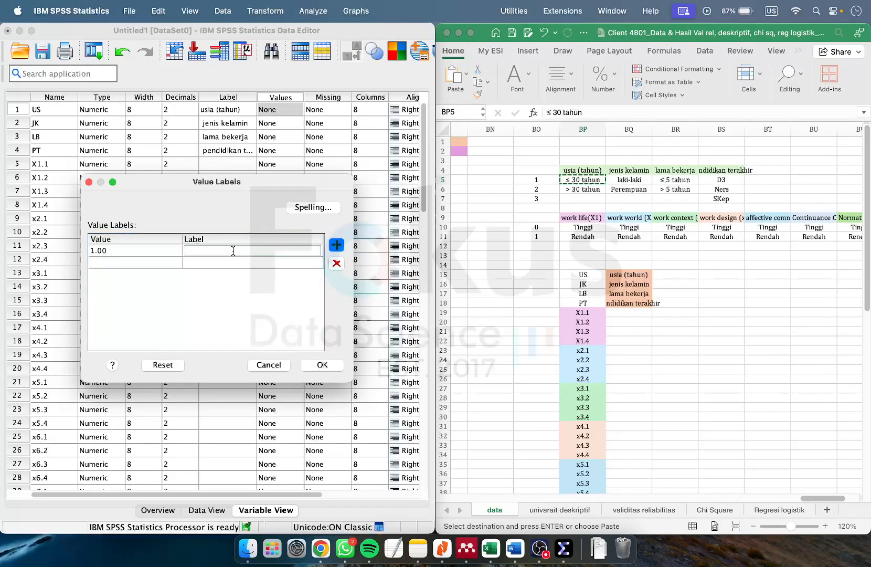
pyautogui.press('super+v')
# - Set the second US value to 2, label it "> 30 tahun" copied from Excel cell BP6, and accept the value labels
pyautogui.click(151, 262)
pyautogui.write('2')
pyautogui.click(592, 190)
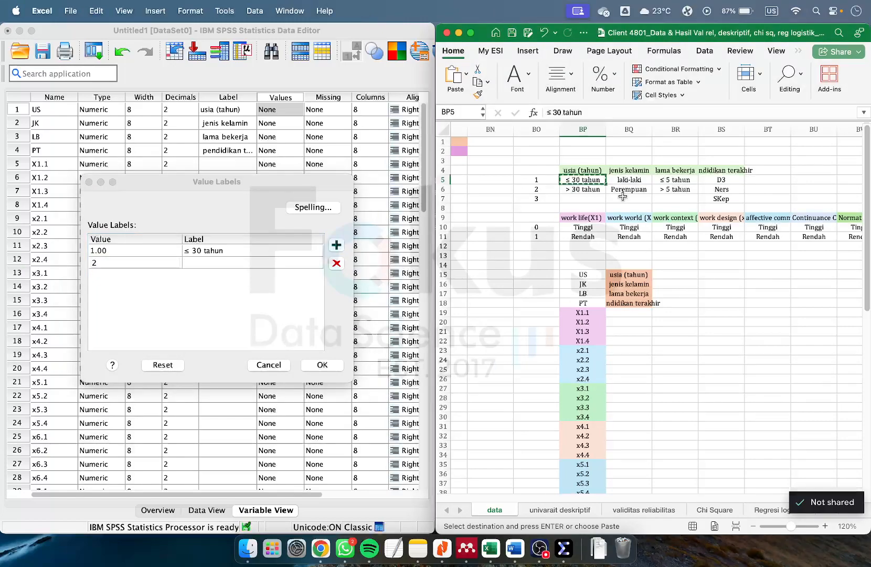
pyautogui.rightClick(592, 192)
pyautogui.click(606, 211)
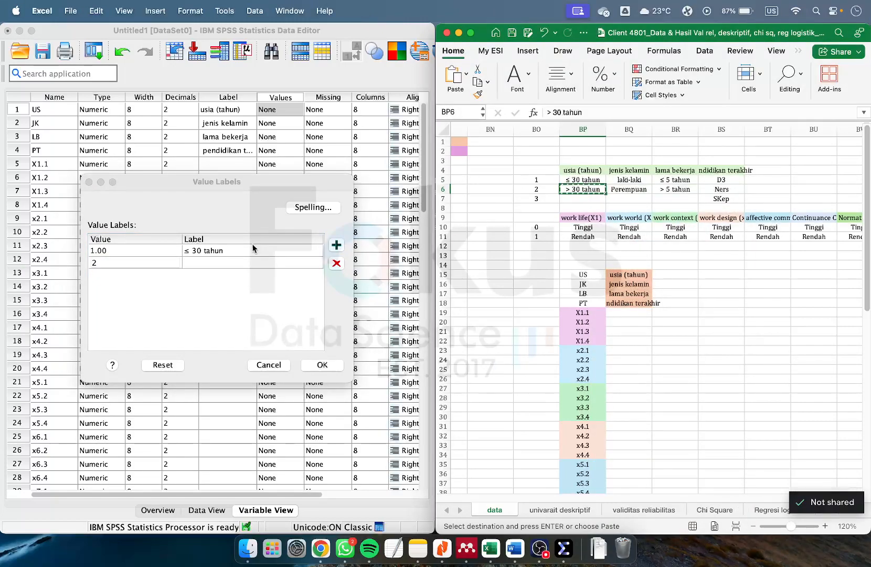
pyautogui.click(216, 263)
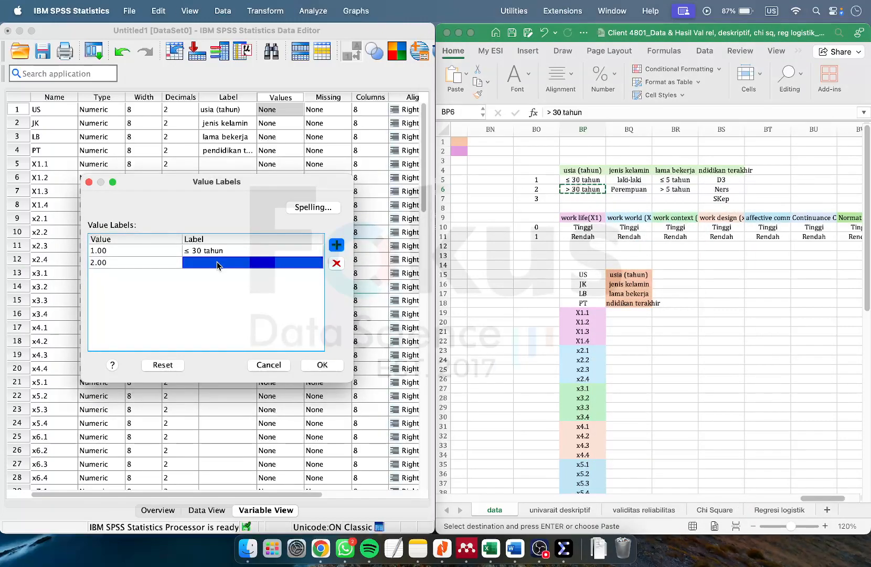
pyautogui.click(216, 262)
pyautogui.rightClick(216, 263)
pyautogui.click(249, 323)
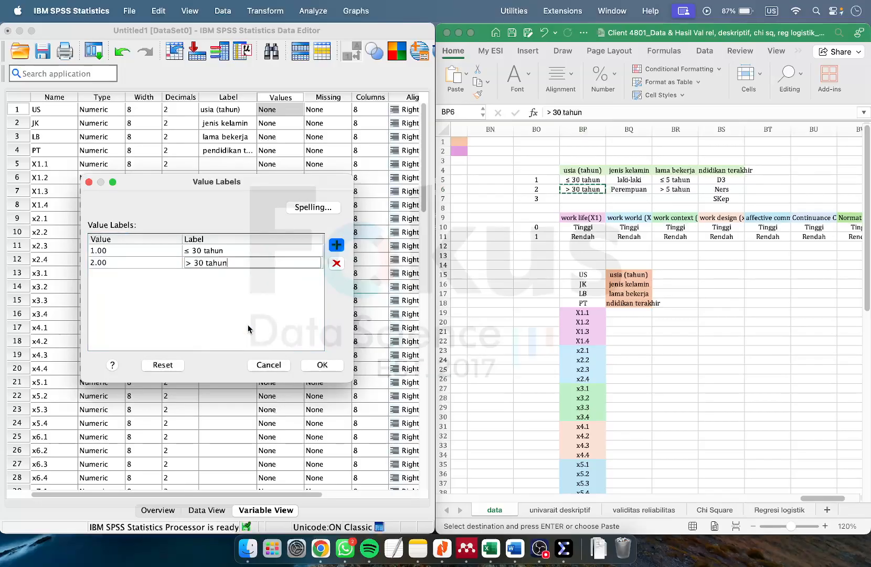
pyautogui.click(322, 365)
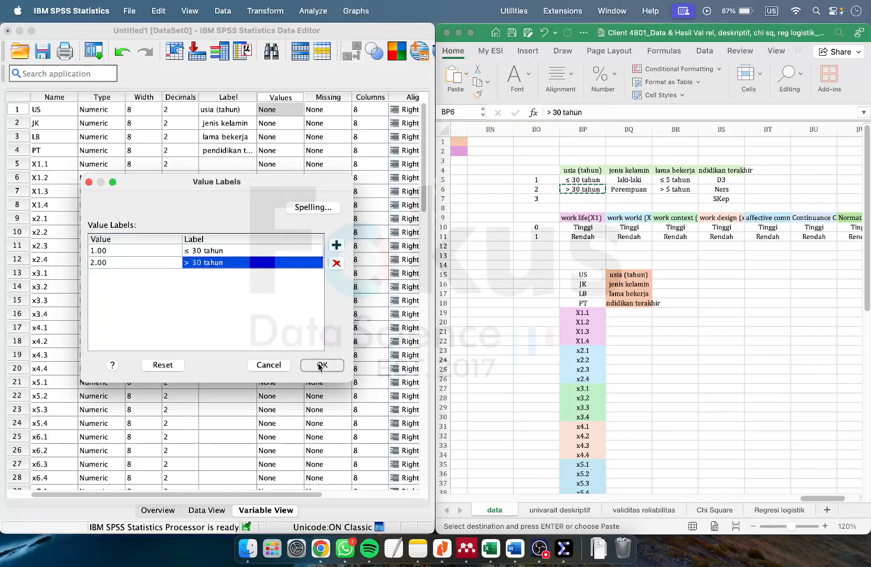
# - Open the value labels of JK and add two blank entries
pyautogui.click(299, 125)
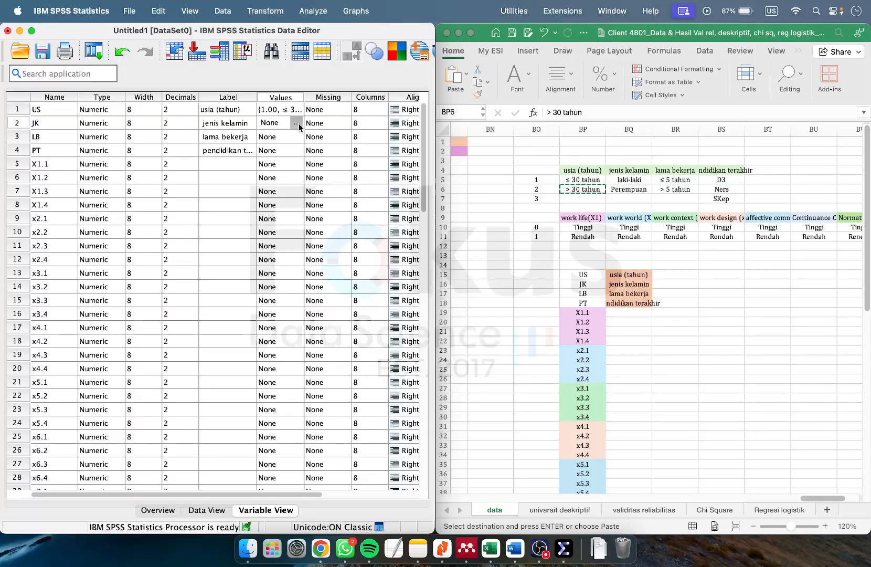
pyautogui.click(297, 124)
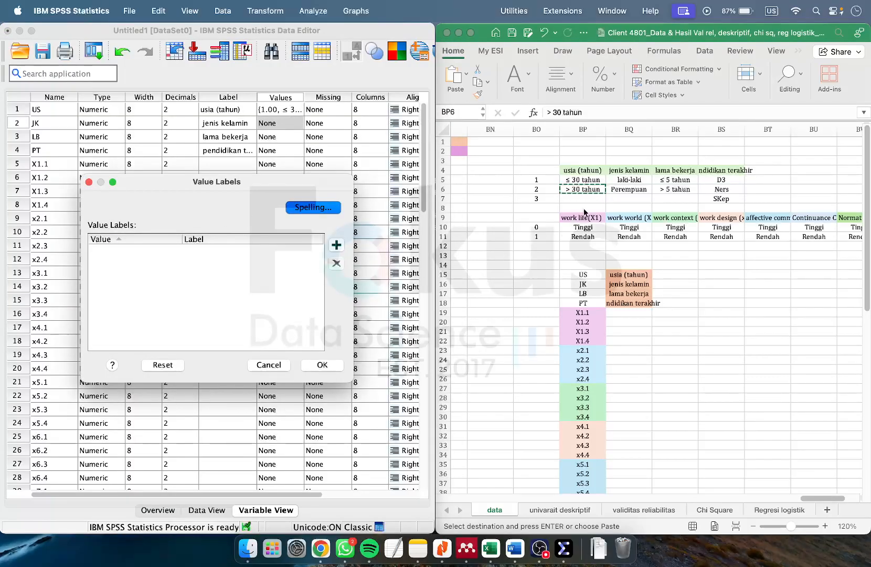
pyautogui.click(337, 245)
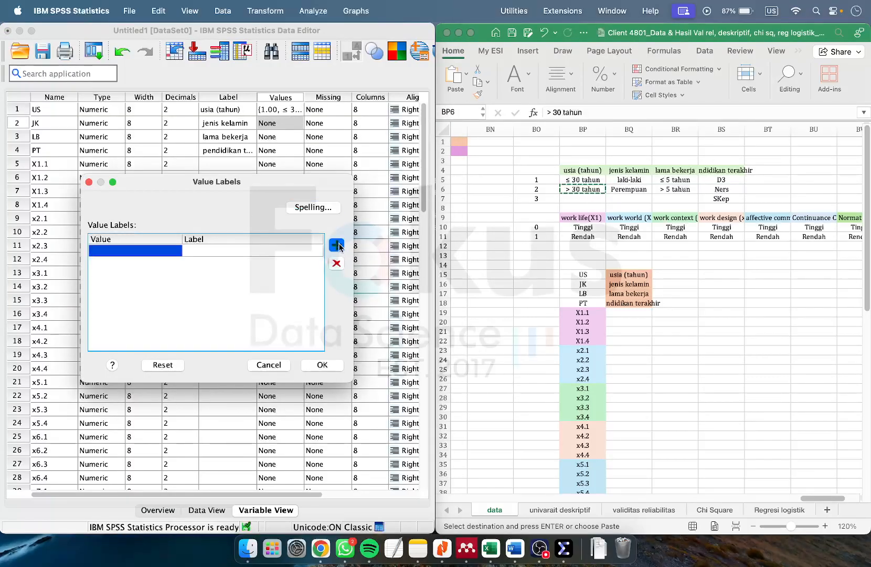
pyautogui.click(340, 246)
pyautogui.click(152, 254)
# - Set the first JK value to 1 and label it "laki-laki" copied from Excel cell BQ5
pyautogui.click(620, 210)
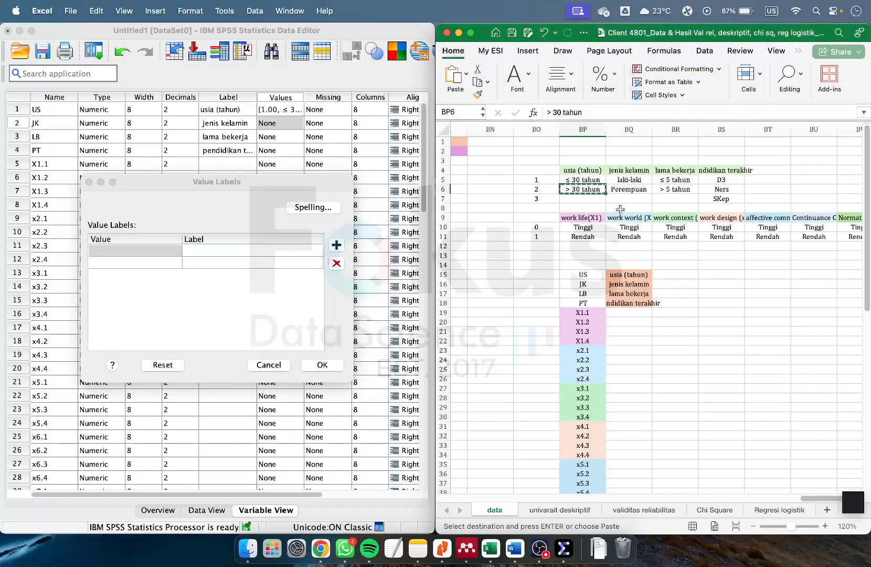
pyautogui.click(633, 179)
pyautogui.rightClick(633, 178)
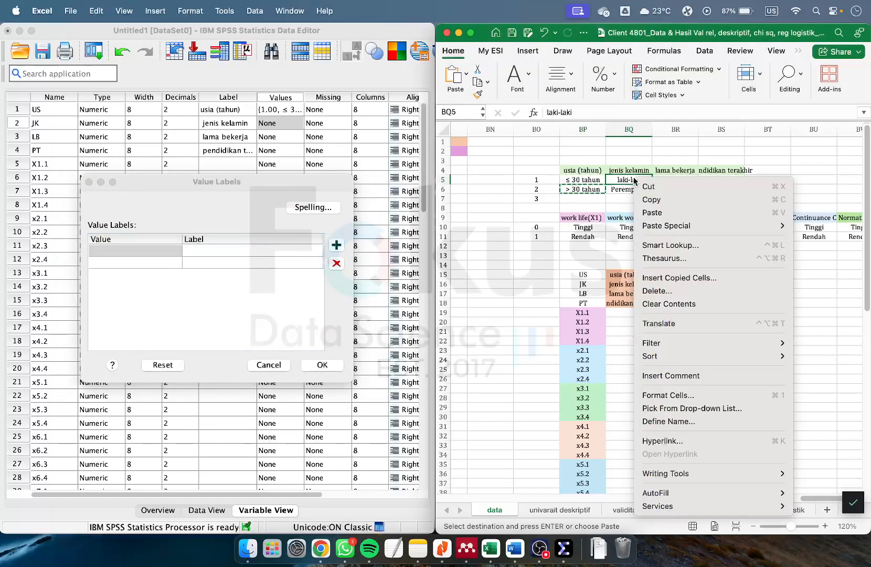
pyautogui.click(654, 200)
pyautogui.click(154, 244)
pyautogui.write('1')
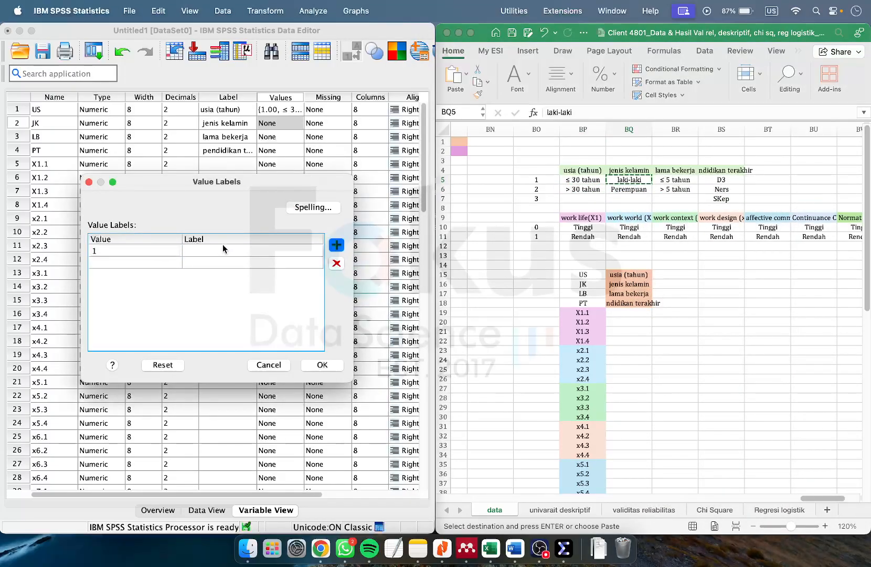
pyautogui.click(225, 248)
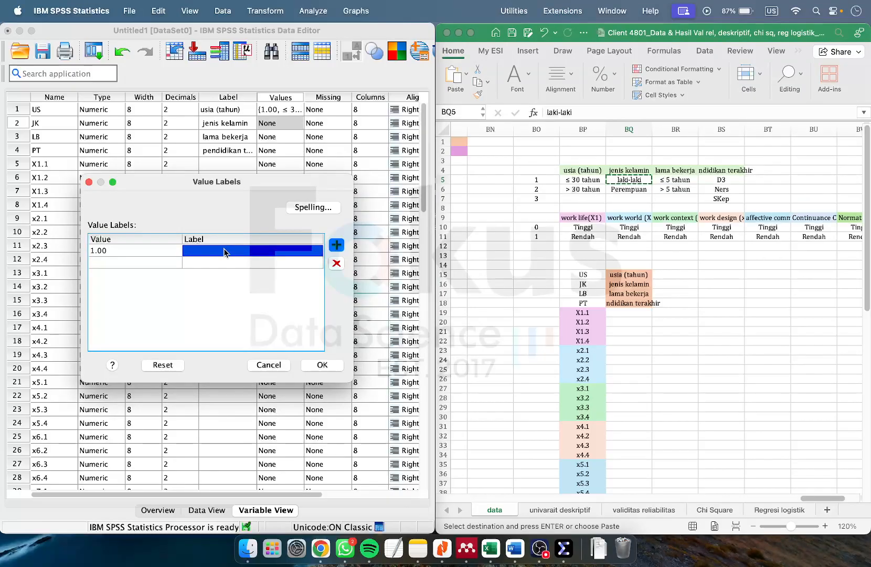
pyautogui.click(224, 251)
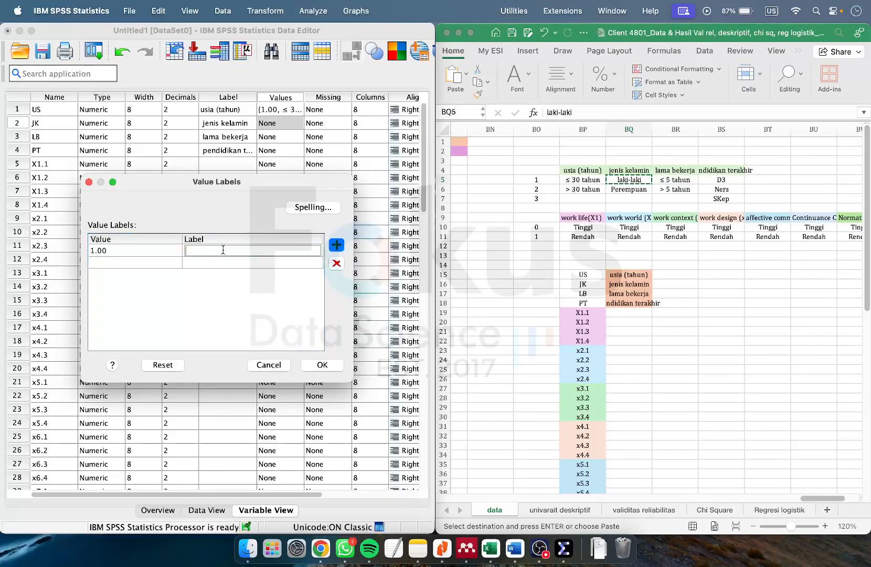
pyautogui.rightClick(223, 250)
pyautogui.click(247, 310)
# - Set the second JK value to 2, label it "Perempuan" copied from Excel cell BQ6, and accept the value labels
pyautogui.click(157, 265)
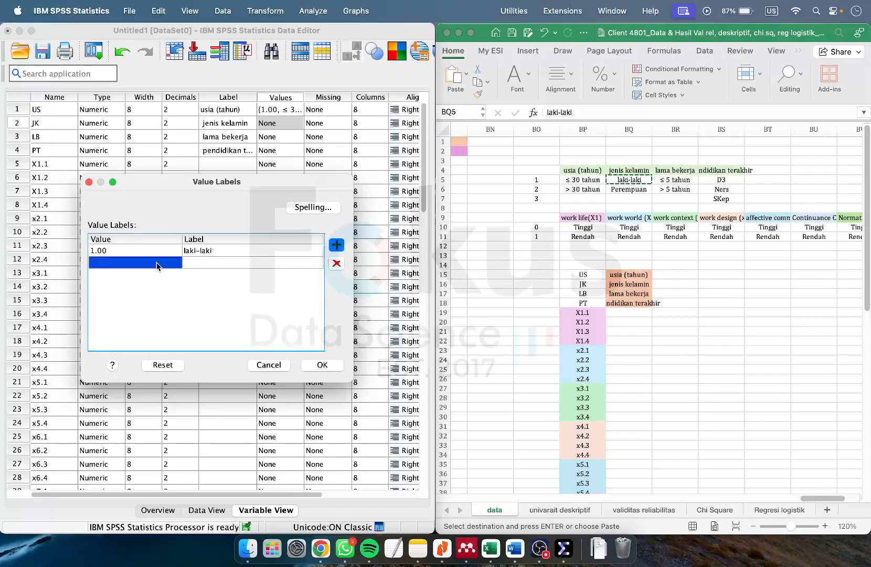
pyautogui.write('1')
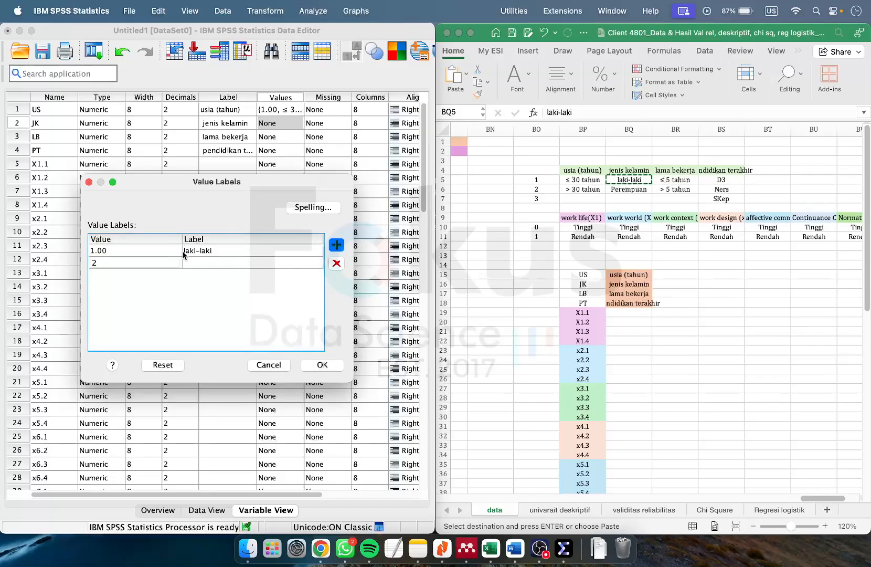
pyautogui.click(664, 202)
pyautogui.rightClick(628, 192)
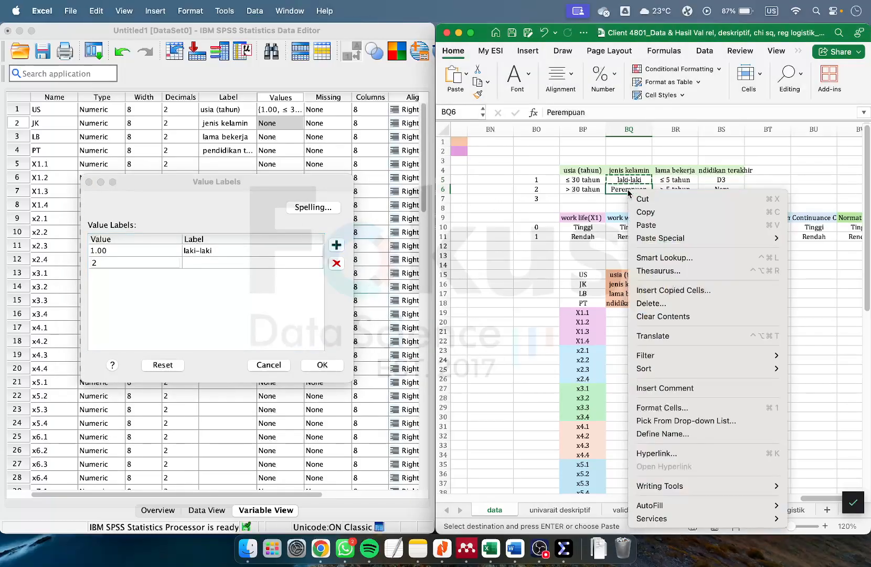
pyautogui.click(645, 212)
pyautogui.click(217, 261)
pyautogui.click(218, 260)
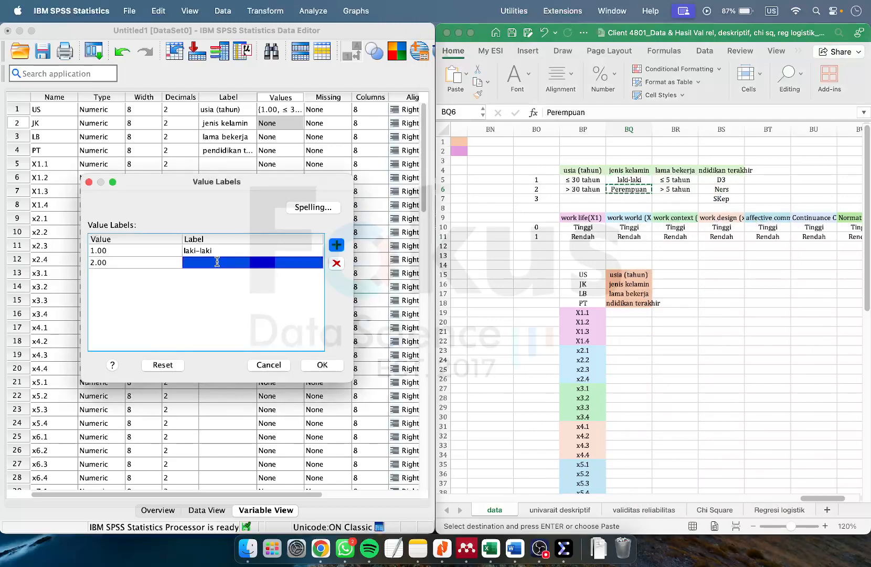
pyautogui.rightClick(217, 261)
pyautogui.click(263, 322)
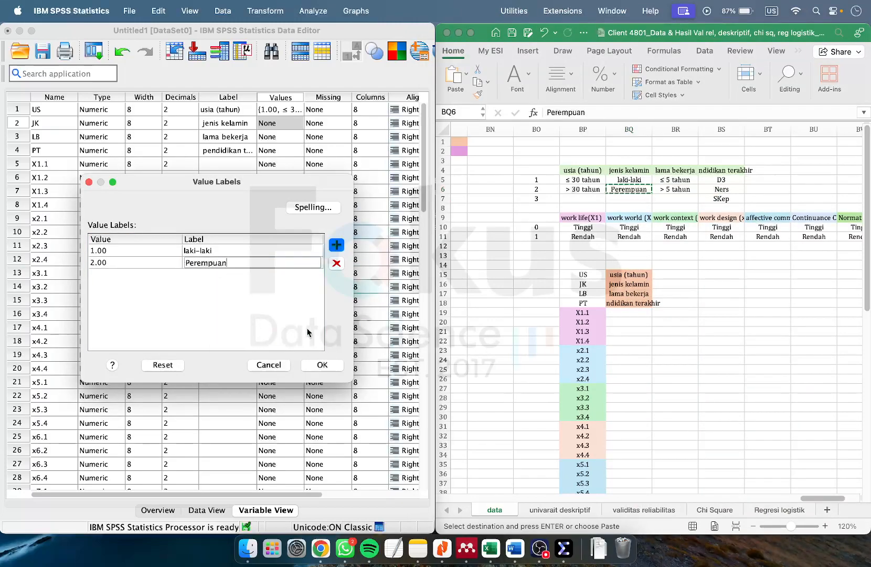
pyautogui.click(330, 369)
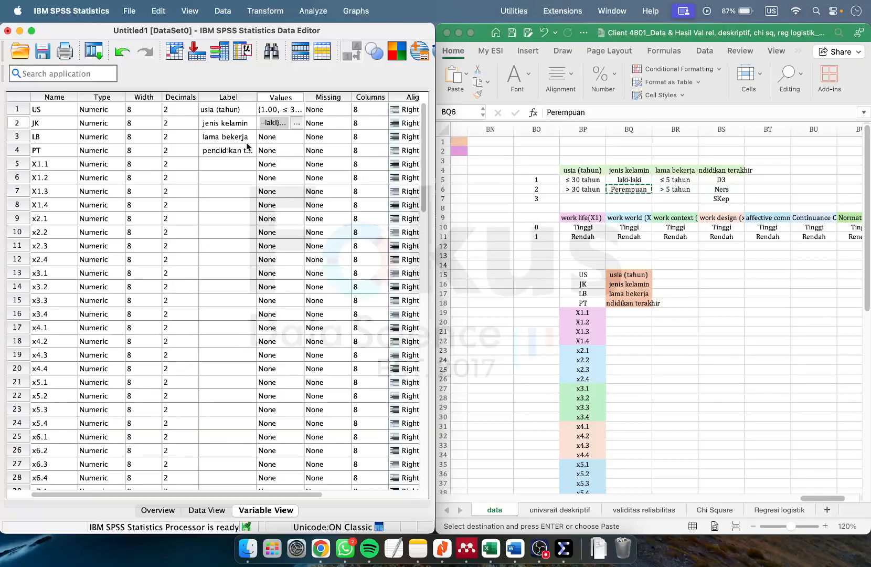
# - Open the value labels of K_X1, add two entries, and set the first value to 0
pyautogui.moveTo(13, 112); pyautogui.dragTo(18, 149)
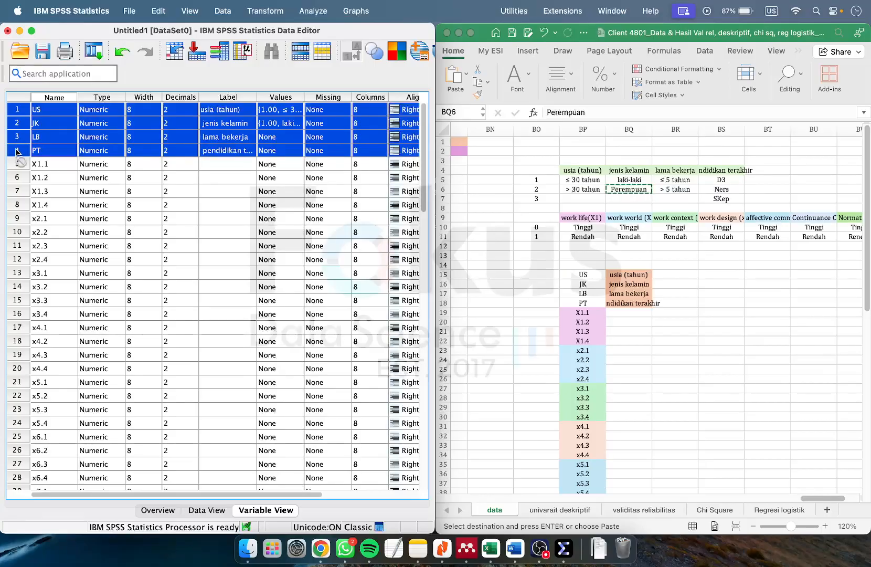
pyautogui.scroll(-12, 280, 146)
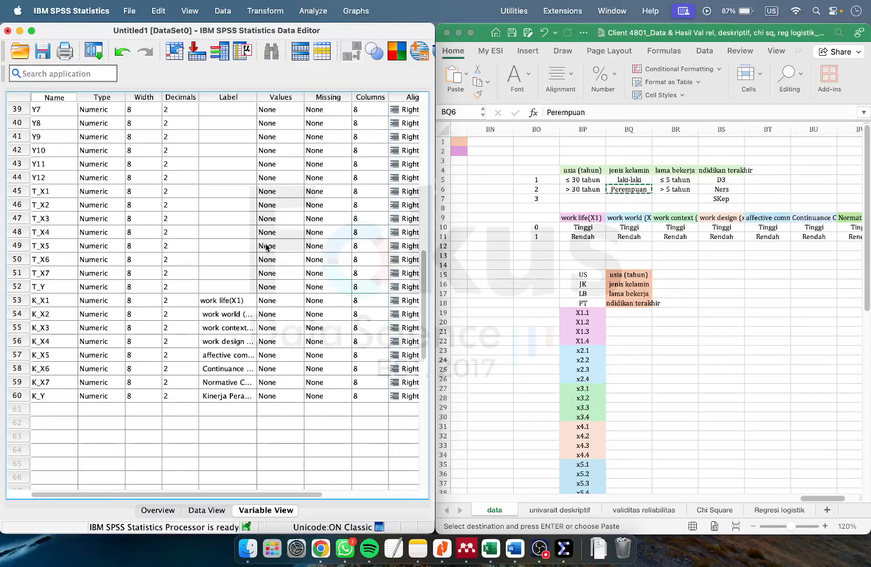
pyautogui.click(273, 301)
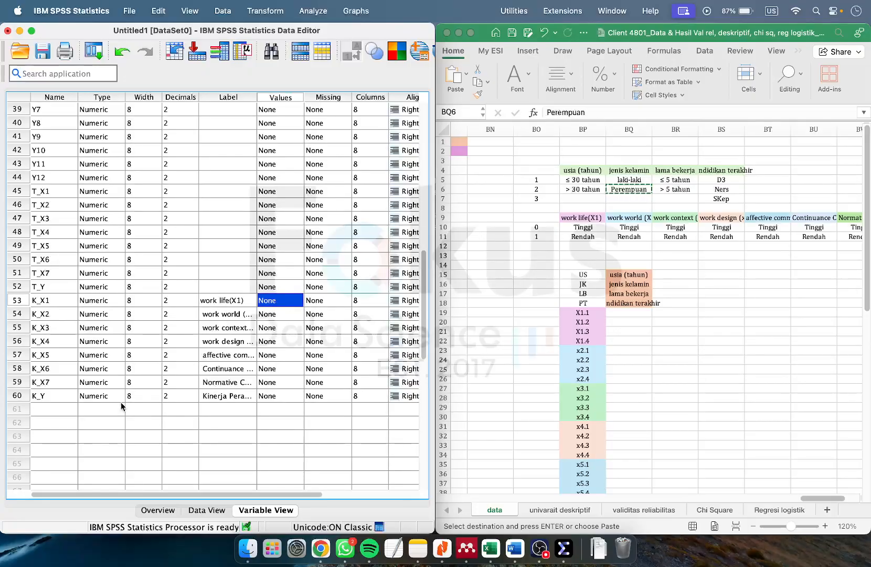
pyautogui.click(297, 301)
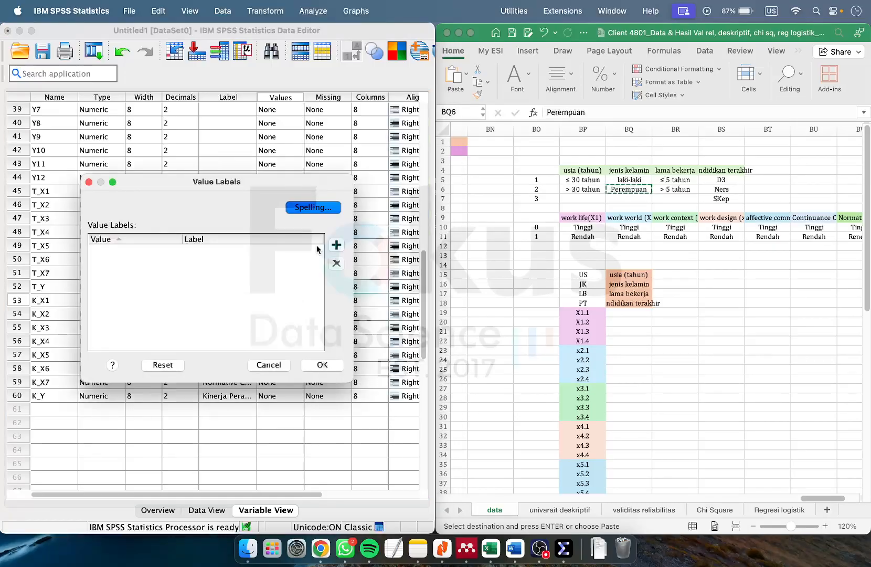
pyautogui.click(337, 245)
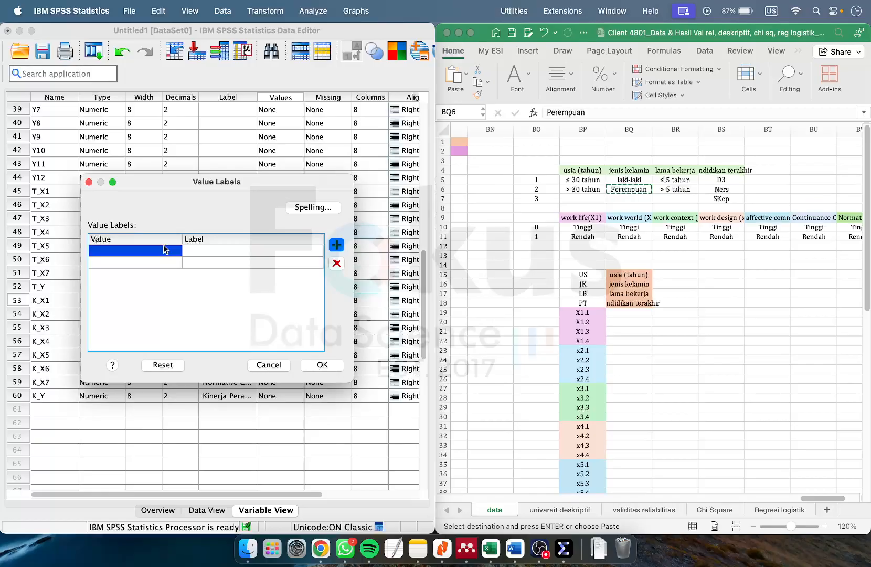
pyautogui.write('0')
# - Copy "Tinggi" from Excel cell BP10 and paste it as the label of value 0 for K_X1
pyautogui.click(583, 227)
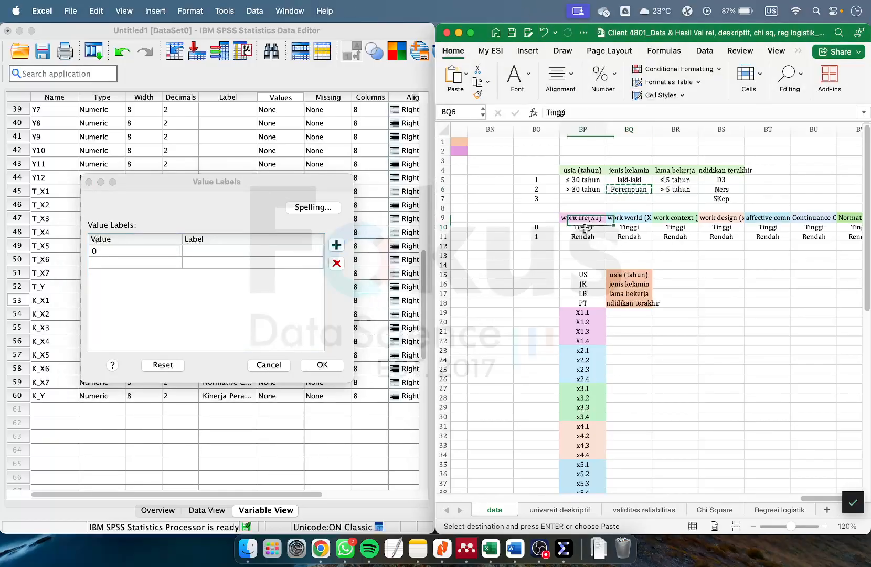
pyautogui.rightClick(583, 227)
pyautogui.click(599, 215)
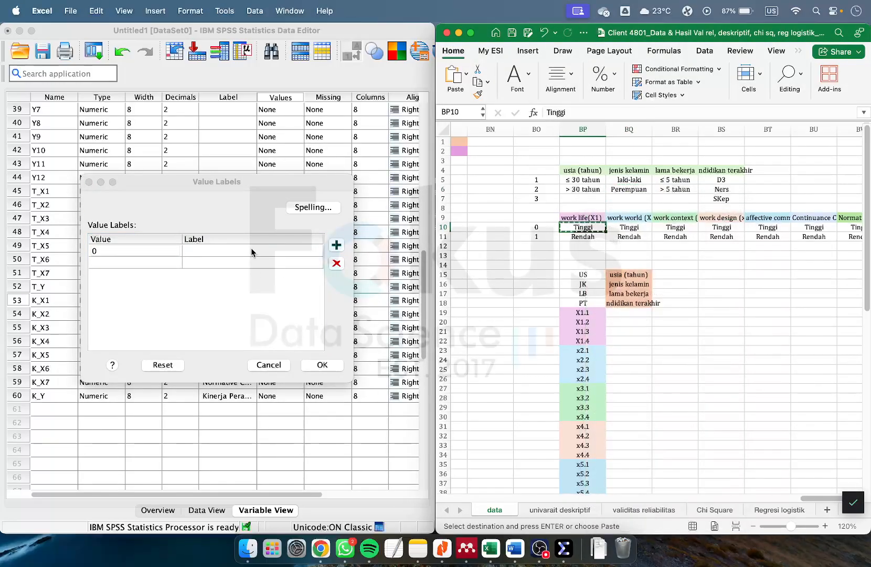
pyautogui.click(251, 250)
pyautogui.click(251, 251)
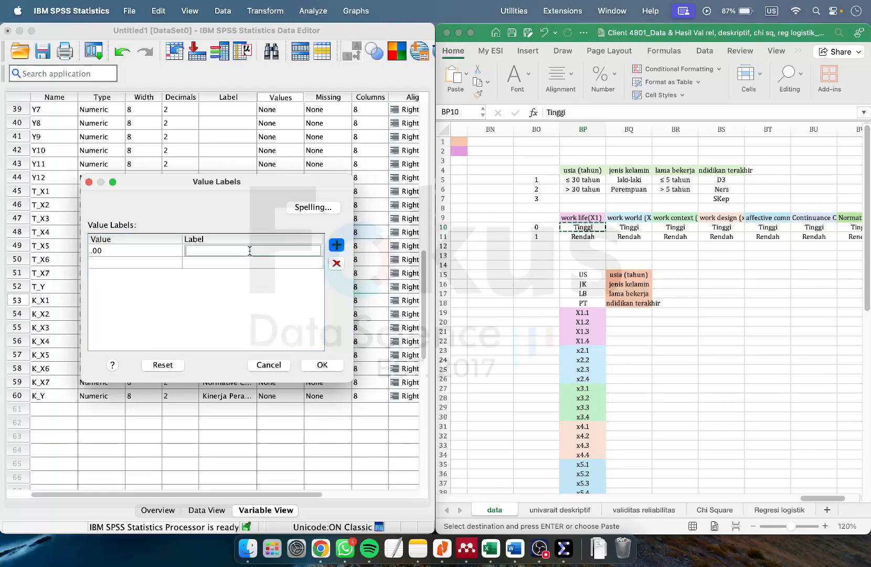
pyautogui.rightClick(250, 252)
pyautogui.click(273, 312)
# - Set the second K_X1 value to 1, label it "Rendah" copied from Excel cell BP11, and accept the value labels
pyautogui.click(160, 263)
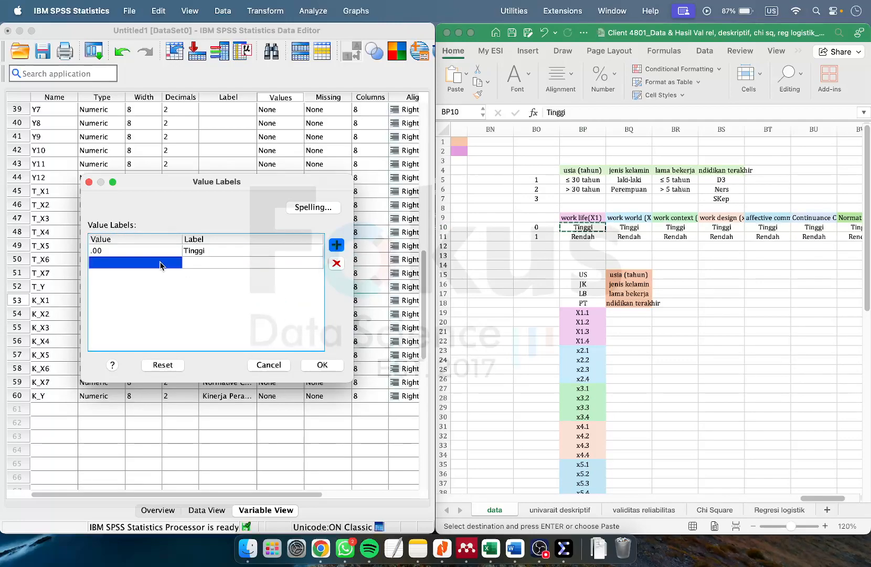
pyautogui.write('1')
pyautogui.click(582, 236)
pyautogui.rightClick(597, 238)
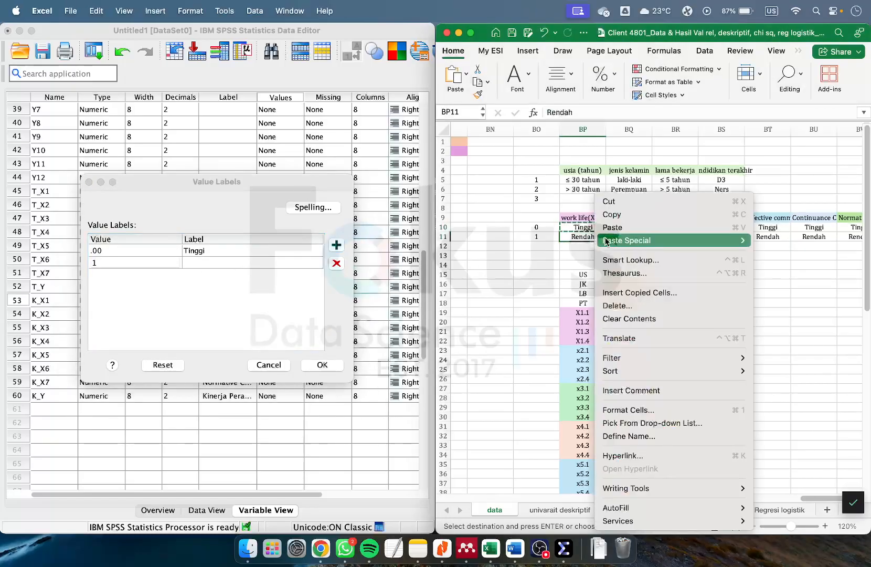
pyautogui.click(608, 214)
pyautogui.click(213, 262)
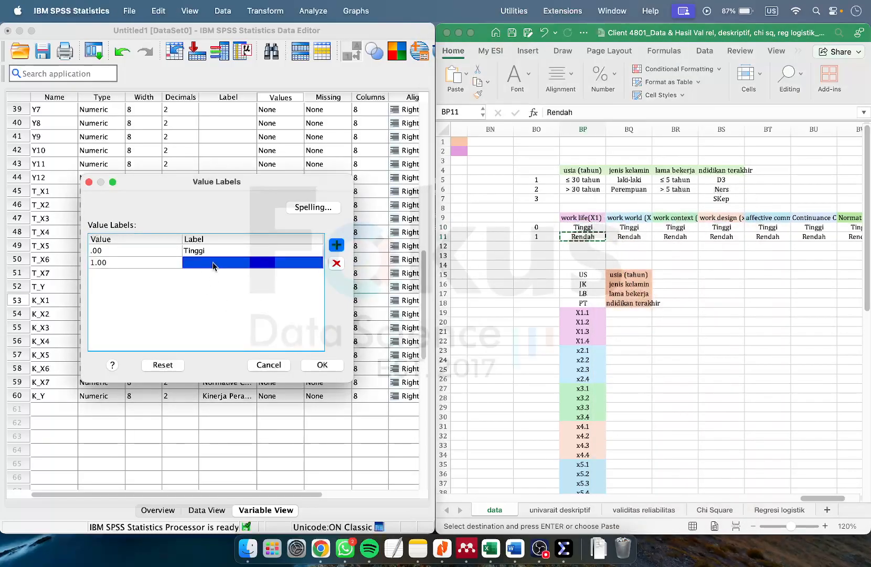
pyautogui.click(213, 265)
pyautogui.rightClick(210, 262)
pyautogui.click(242, 325)
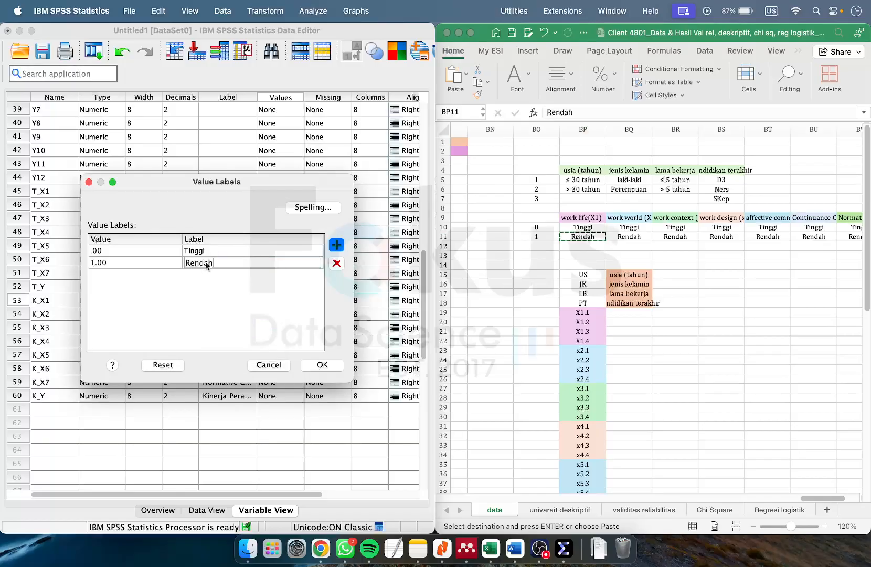
pyautogui.click(322, 365)
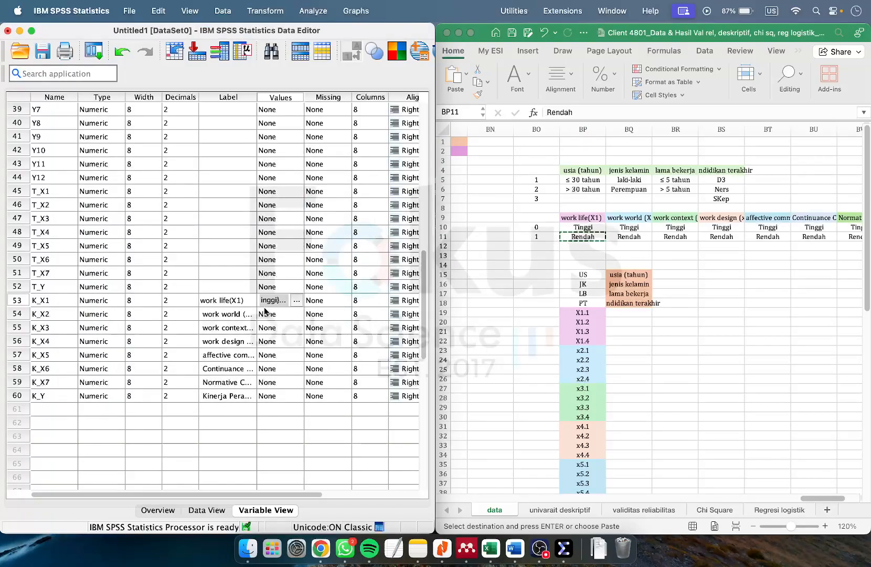
# - Copy the value labels of K_X1 to the variables K_X2 through K_Y
pyautogui.hotkey('ctrl', 'c')
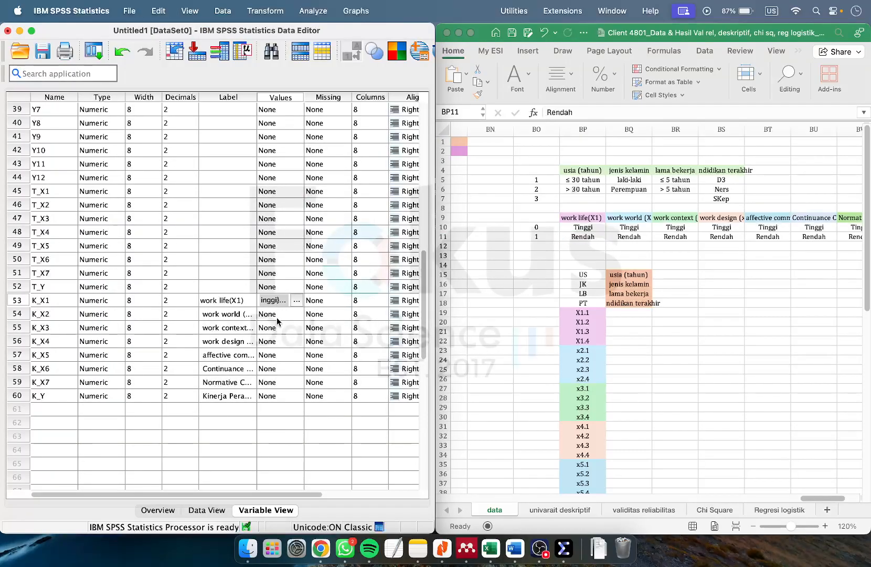
pyautogui.moveTo(276, 314); pyautogui.dragTo(276, 396)
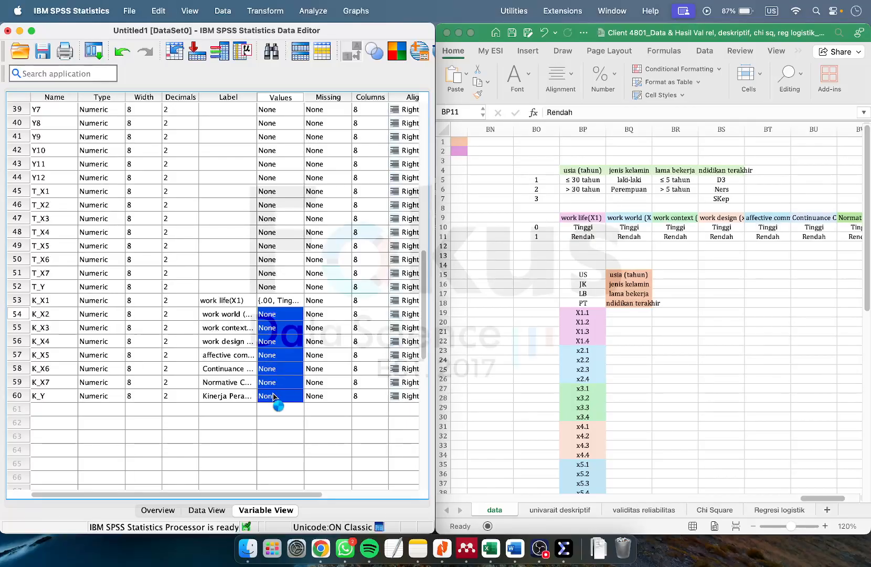
pyautogui.hotkey('ctrl', 'v')
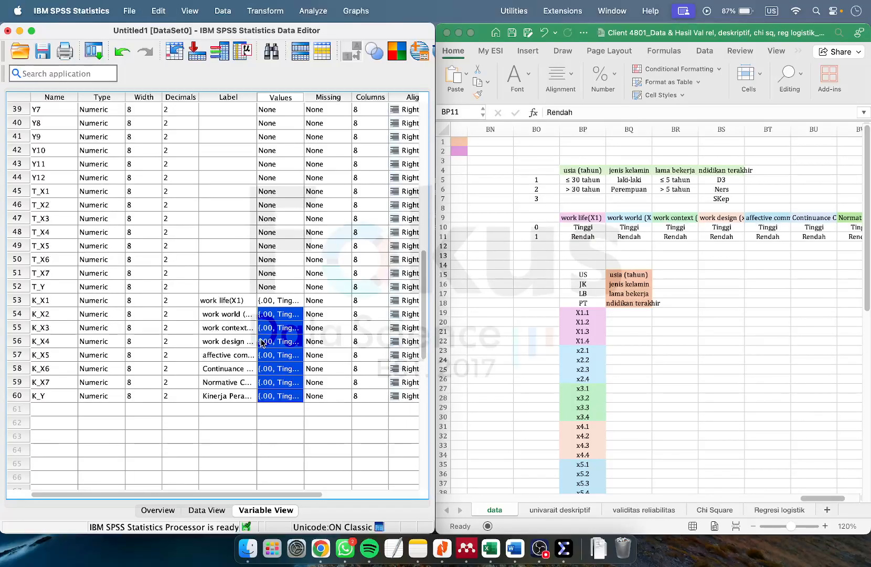
pyautogui.scroll(10, 299, 283)
pyautogui.scroll(-10, 298, 283)
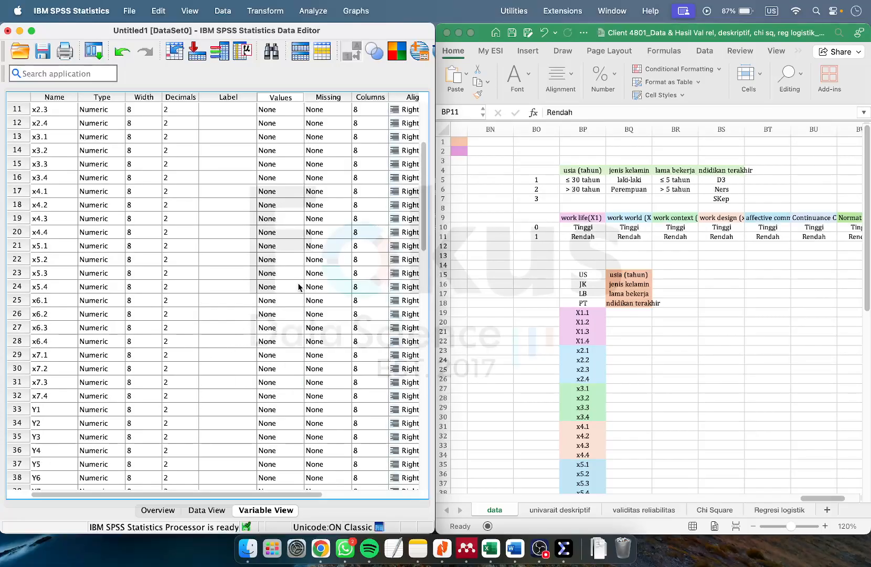
pyautogui.scroll(12, 298, 283)
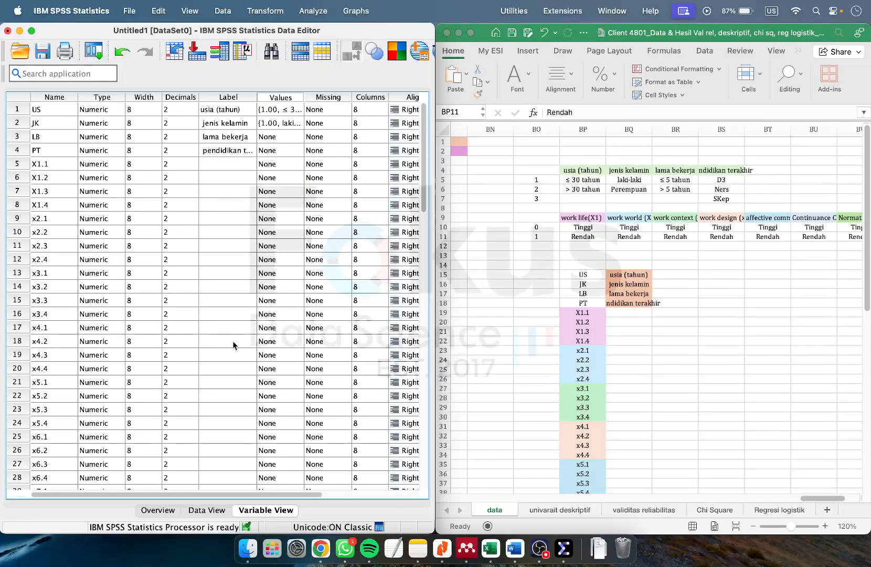
pyautogui.scroll(-10, 234, 405)
pyautogui.scroll(8, 235, 403)
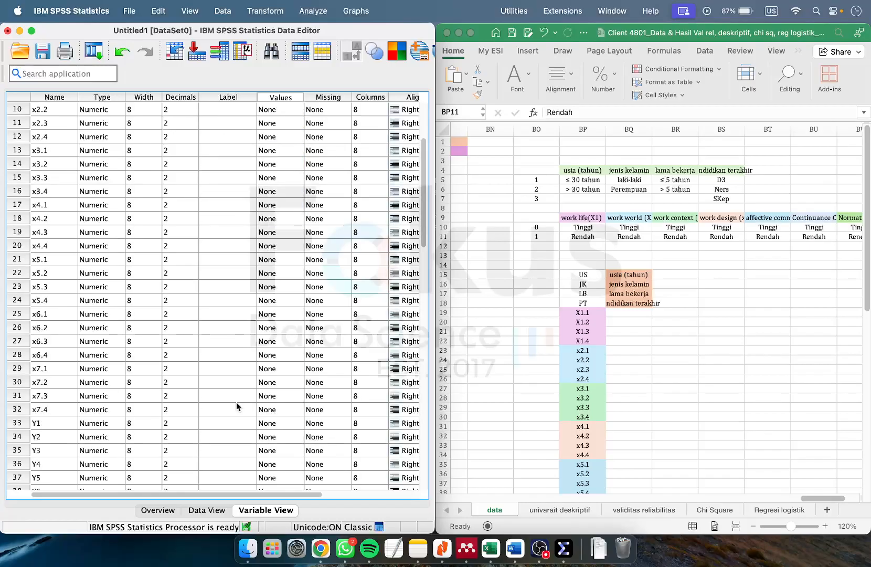
# - Show the SPSS data grid, then copy the coded data range F3:BM52 from the Excel data sheet
pyautogui.click(205, 512)
pyautogui.click(521, 288)
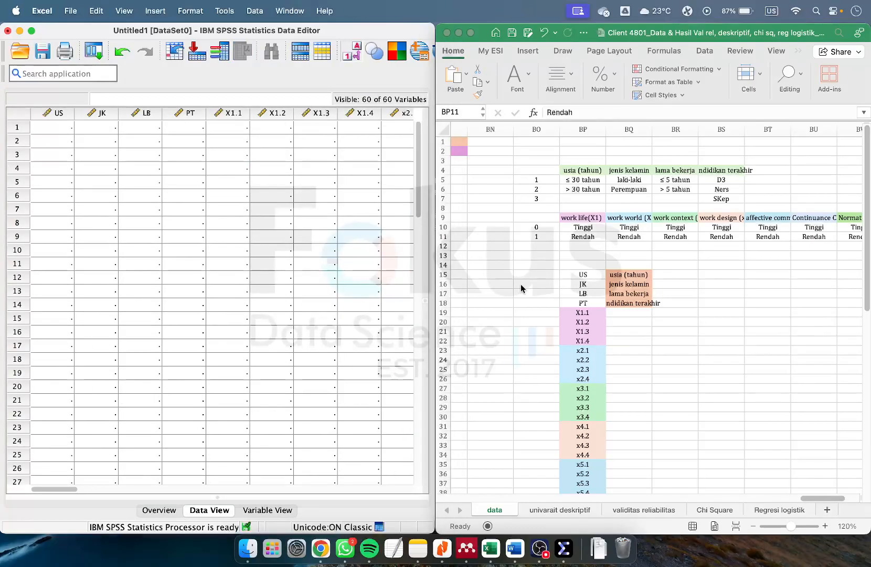
pyautogui.hscroll(-10, 525, 287)
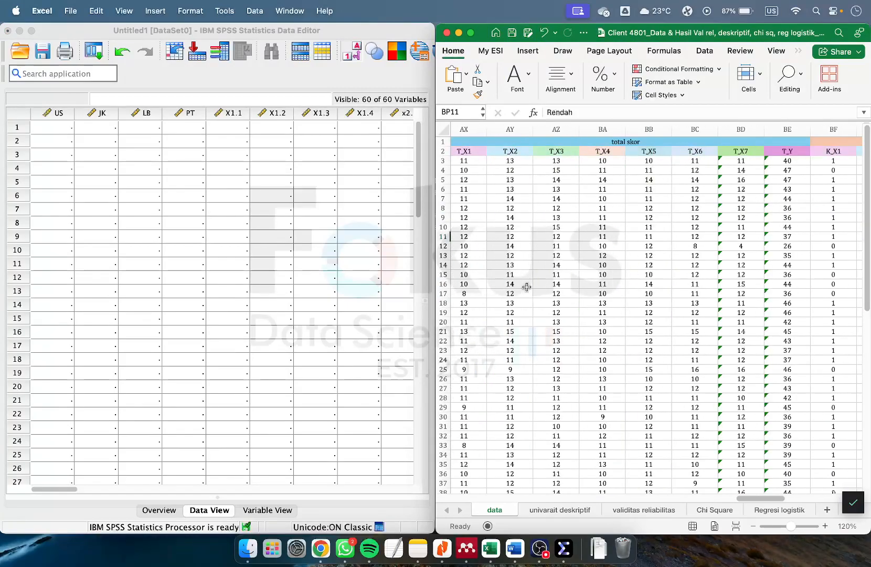
pyautogui.hscroll(-10, 527, 286)
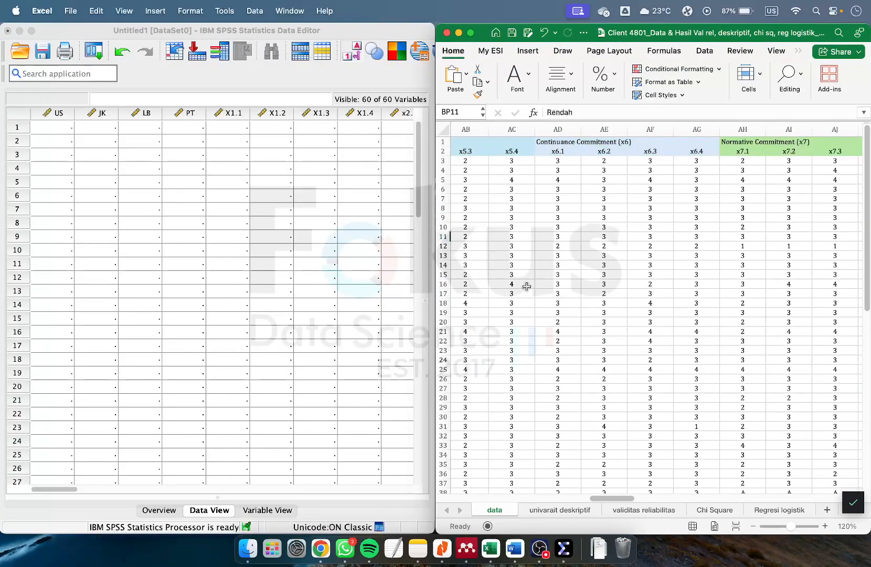
pyautogui.hscroll(-10, 526, 286)
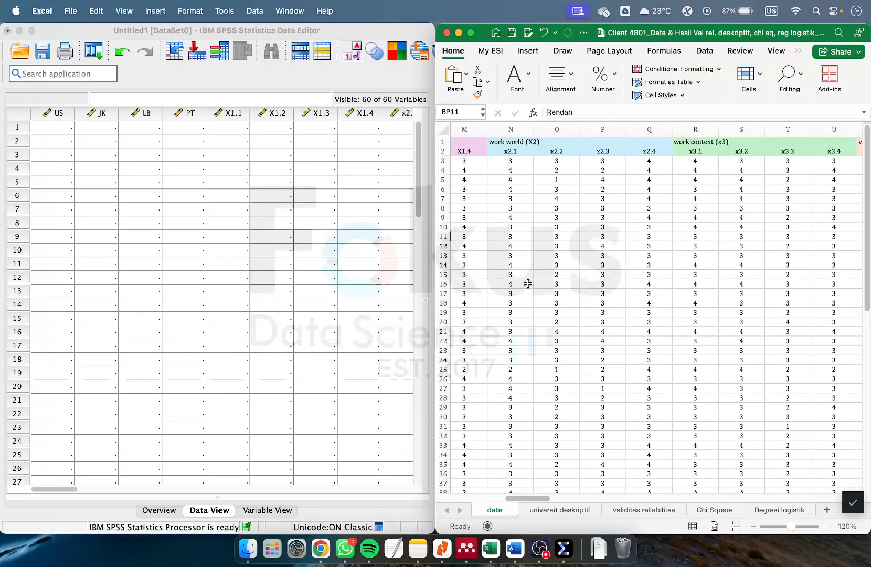
pyautogui.hscroll(-10, 528, 283)
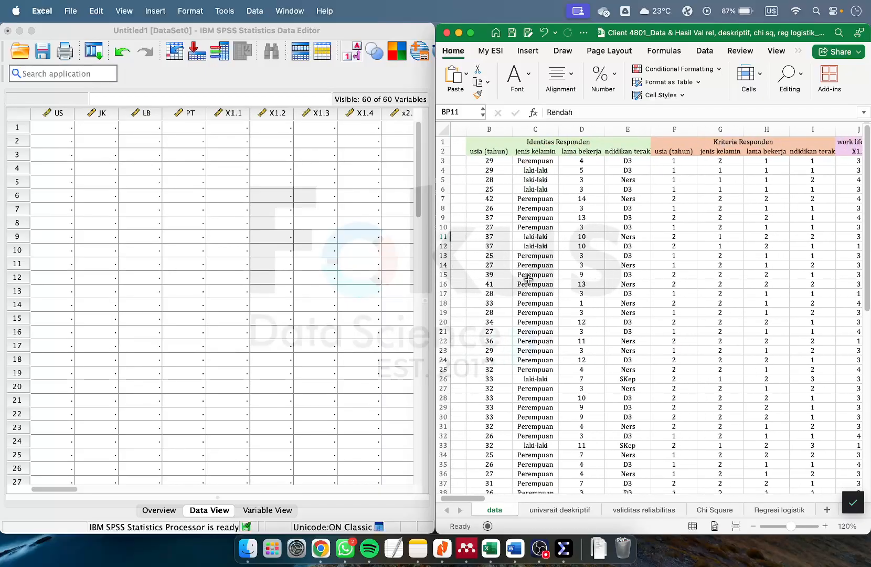
pyautogui.click(674, 159)
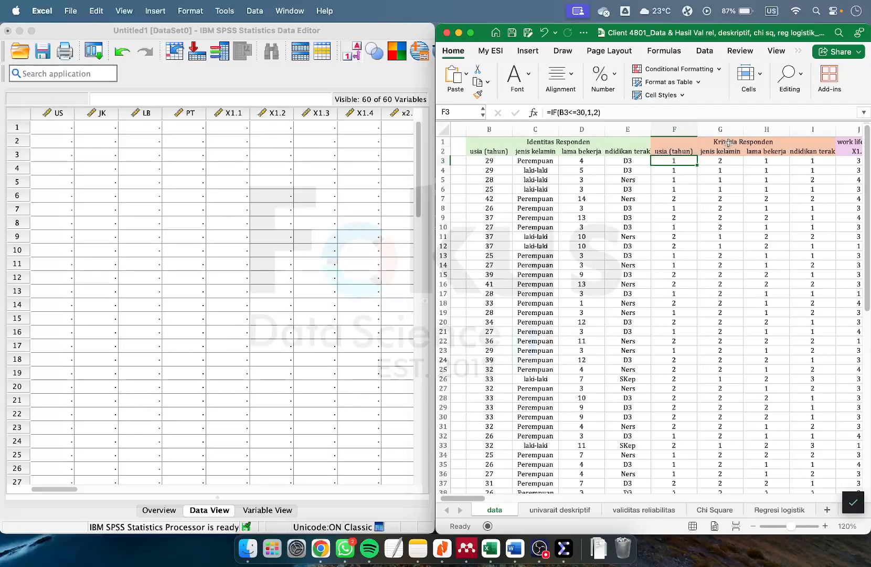
pyautogui.hscroll(15, 674, 158)
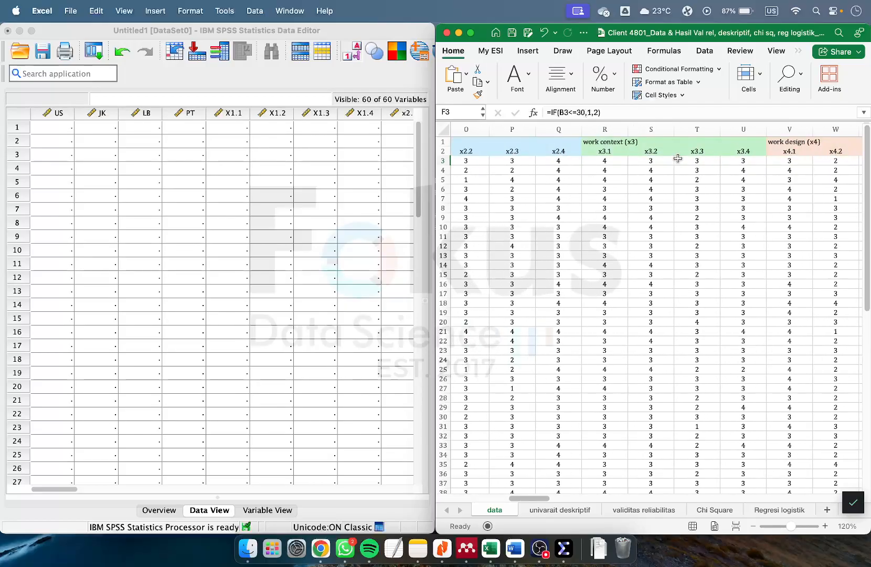
pyautogui.hscroll(10, 678, 158)
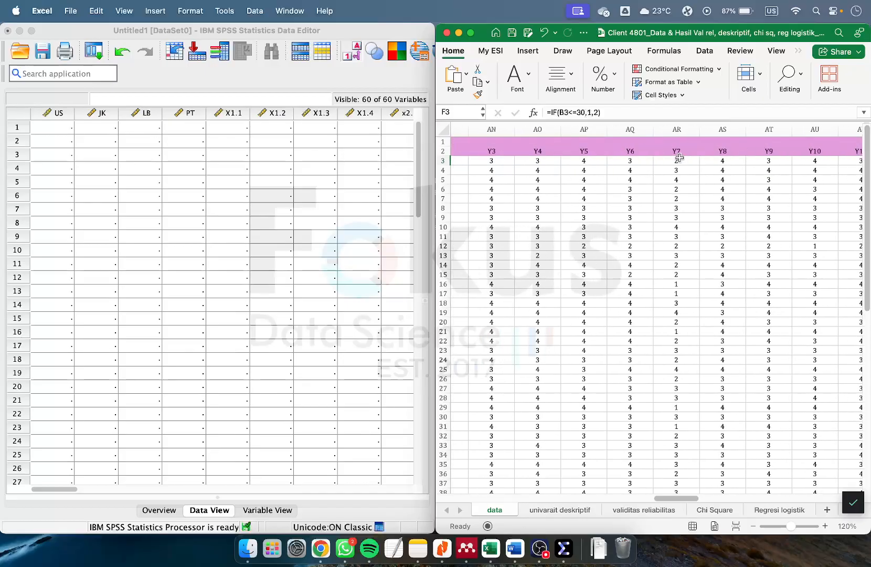
pyautogui.hscroll(8, 688, 158)
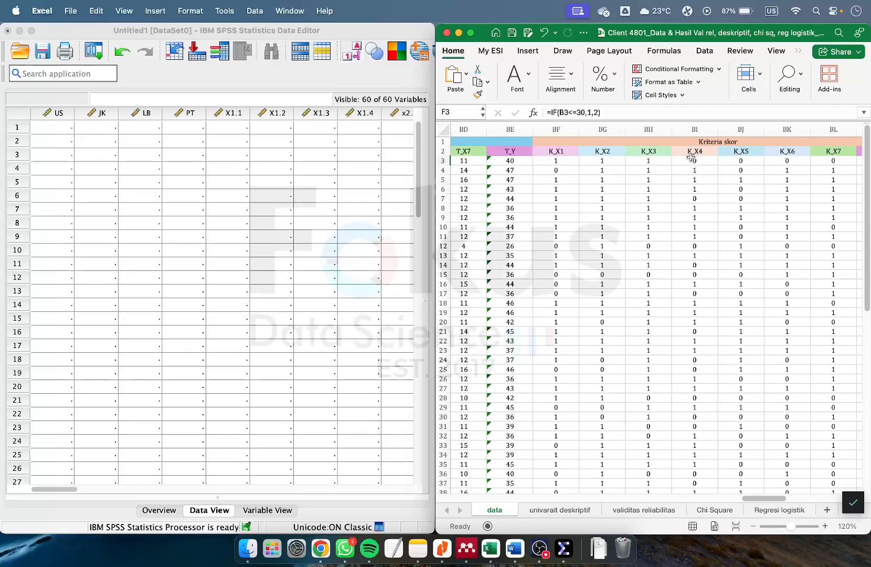
pyautogui.keyDown('shift'); pyautogui.click(663, 160); pyautogui.keyUp('shift')
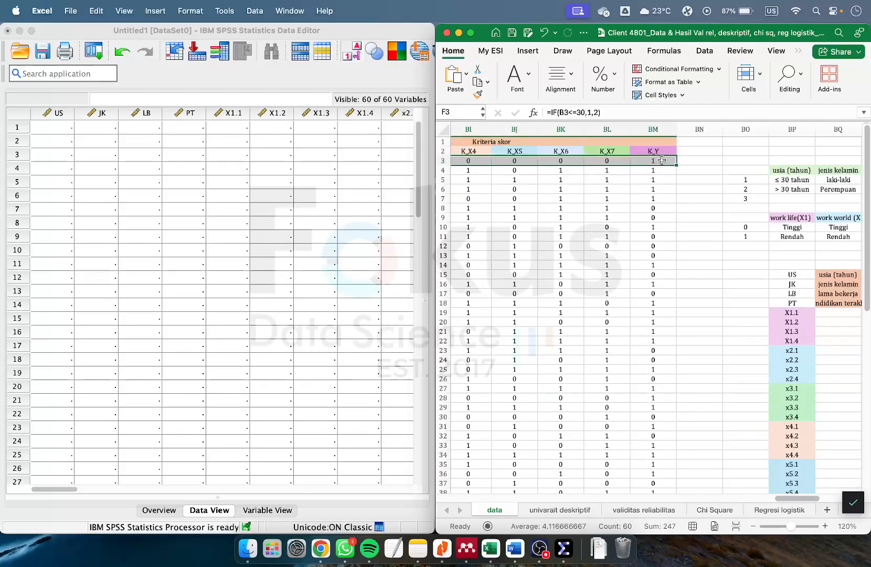
pyautogui.press('super+shift+Down')
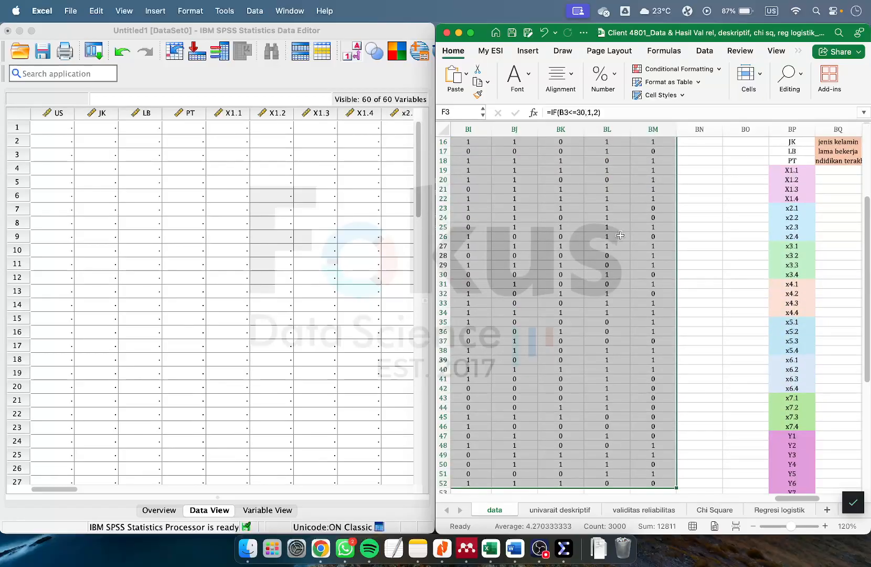
pyautogui.rightClick(621, 232)
pyautogui.click(637, 233)
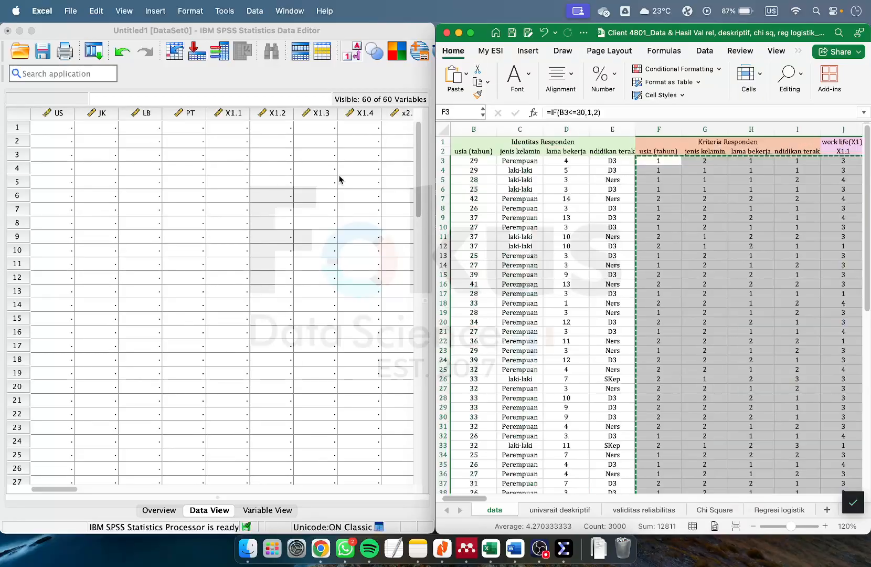
# - Paste the copied Excel data into the SPSS data grid starting at row 1 of US
pyautogui.click(51, 128)
pyautogui.rightClick(51, 129)
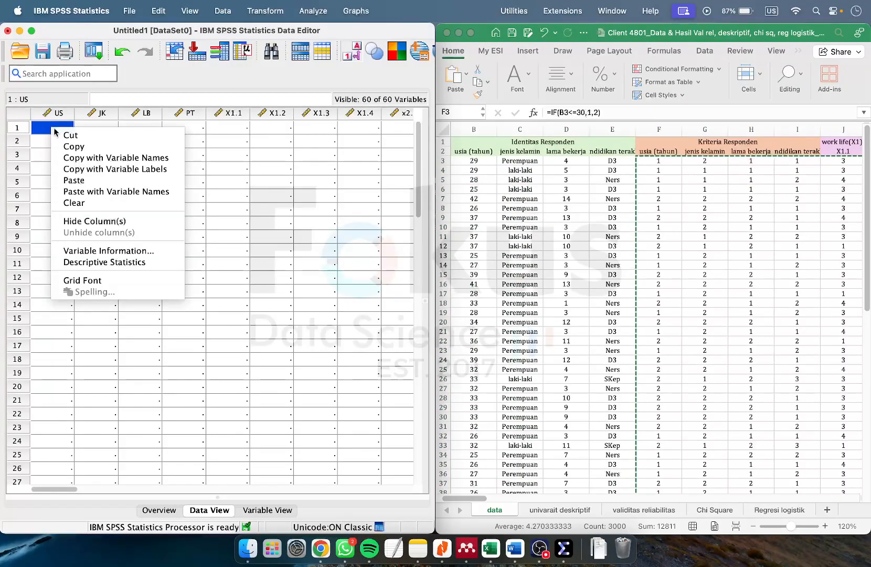
pyautogui.click(76, 180)
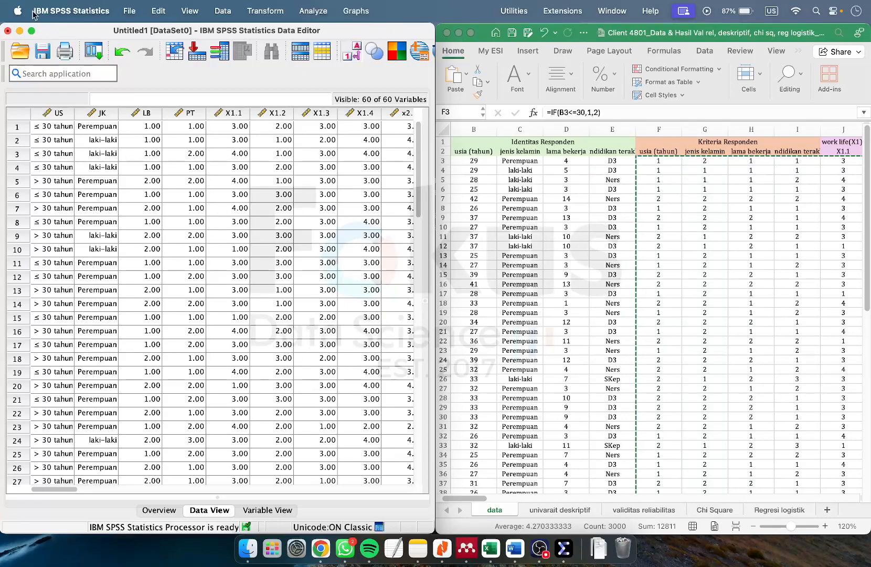
# - Close the untitled dataset and exit SPSS Statistics
pyautogui.click(8, 33)
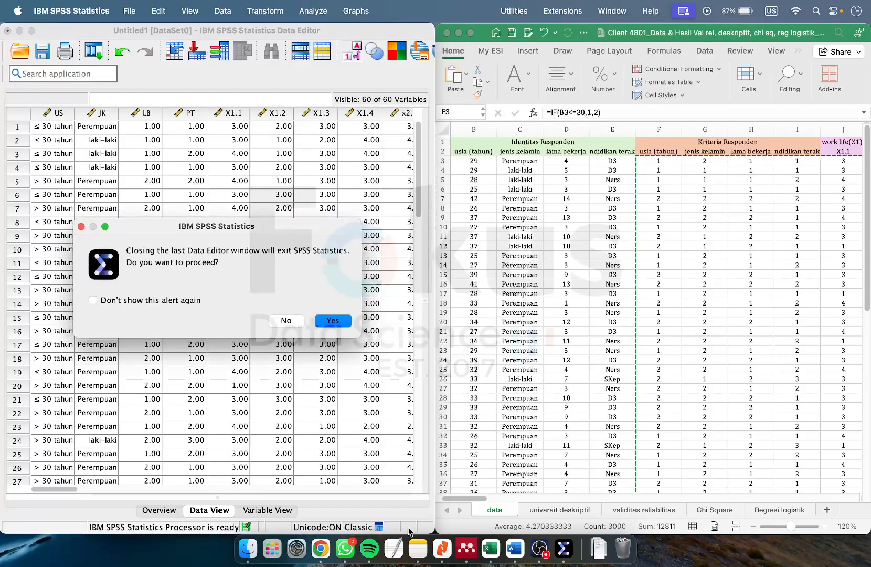
pyautogui.click(332, 320)
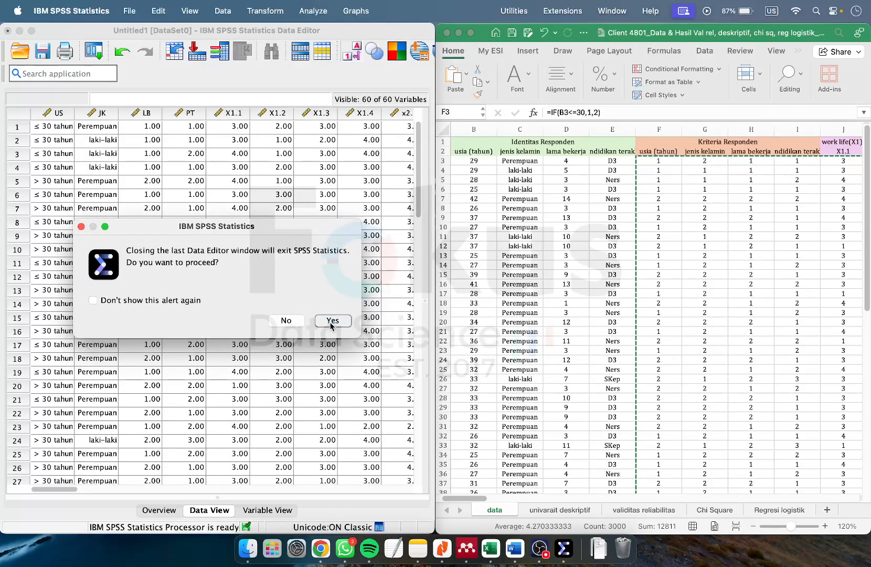
pyautogui.click(238, 308)
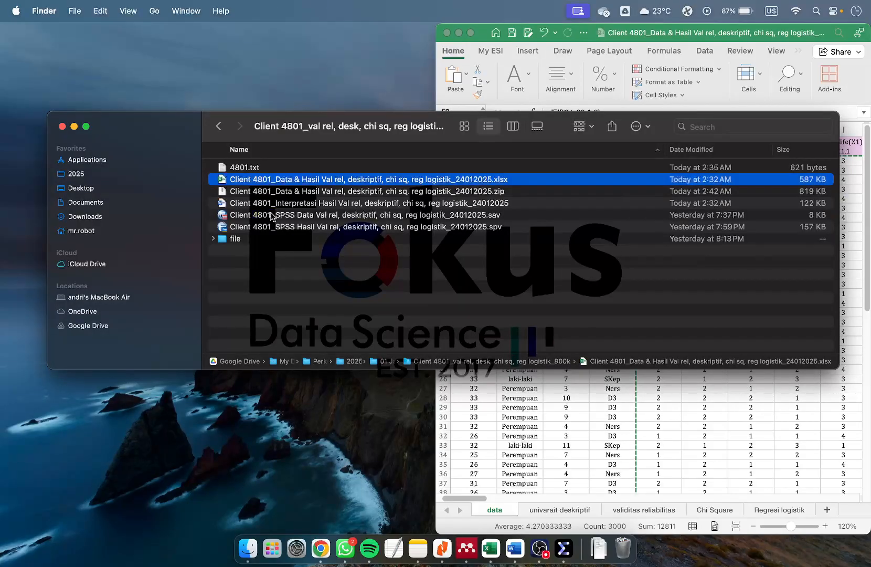
# - Open the existing SPSS data file (.sav) from the project folder beside Excel and check its variable definitions
pyautogui.click(272, 215)
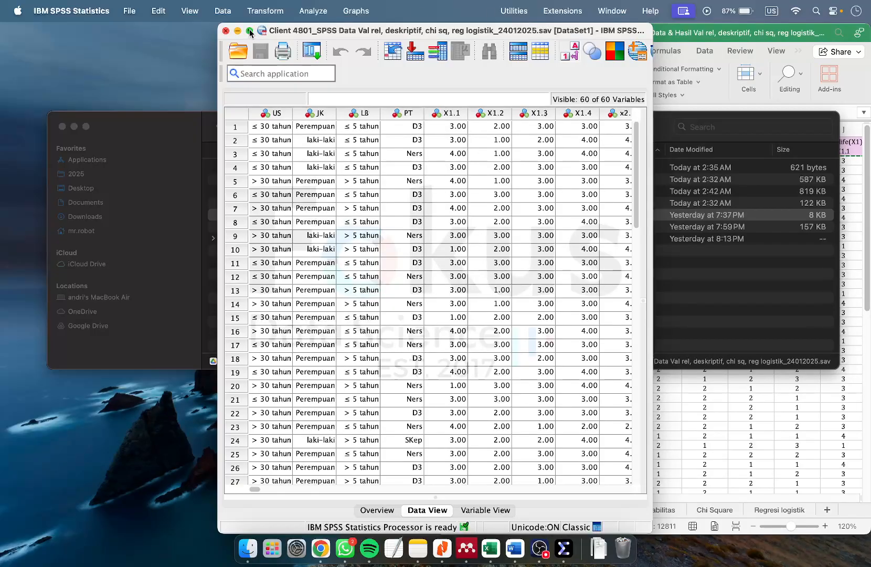
pyautogui.moveTo(294, 31); pyautogui.dragTo(0, 48)
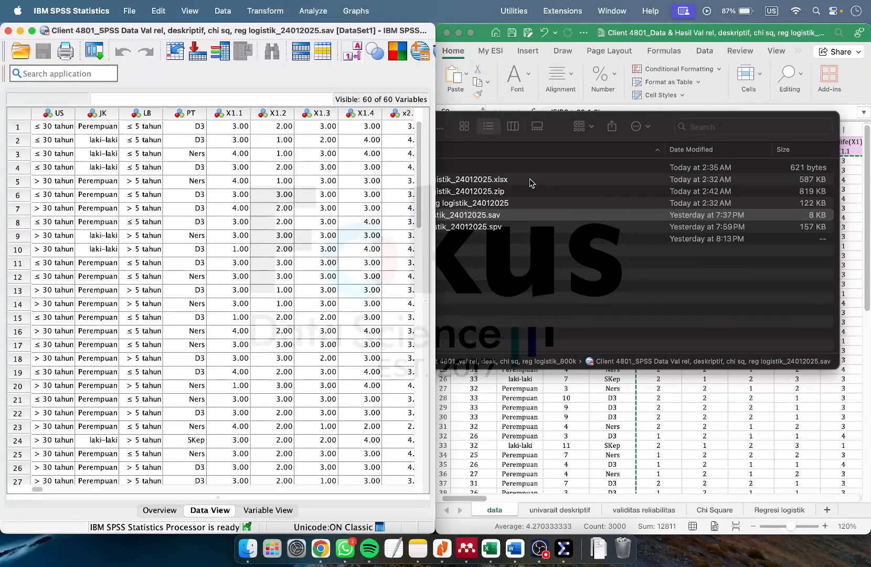
pyautogui.click(245, 512)
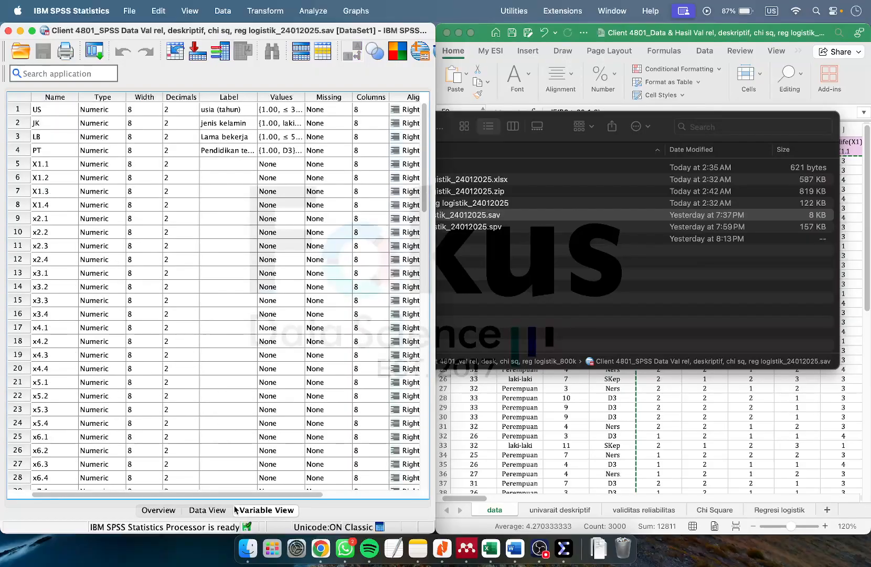
pyautogui.click(207, 510)
# - Examine the respondent criteria and questionnaire score frequency tables on Excel's univarait deskriptif sheet at 120% zoom
pyautogui.click(564, 443)
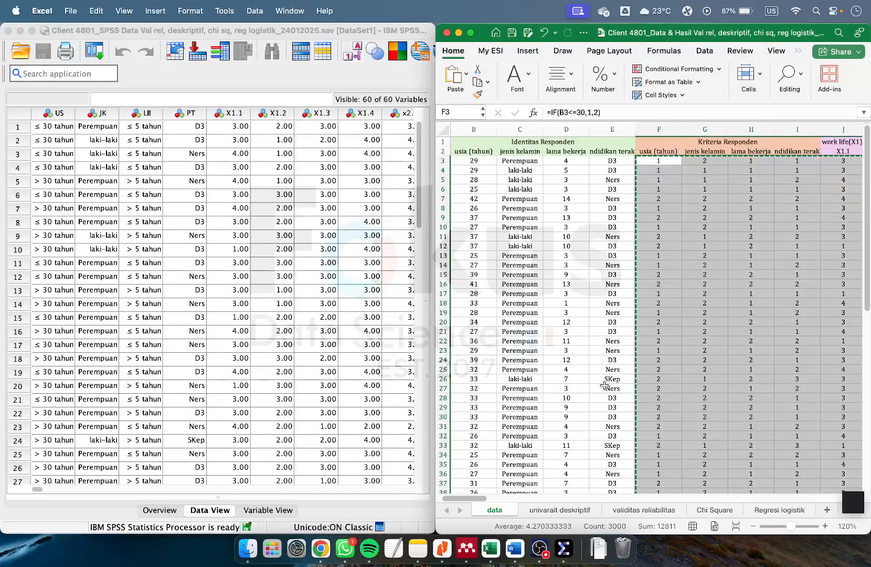
pyautogui.click(670, 314)
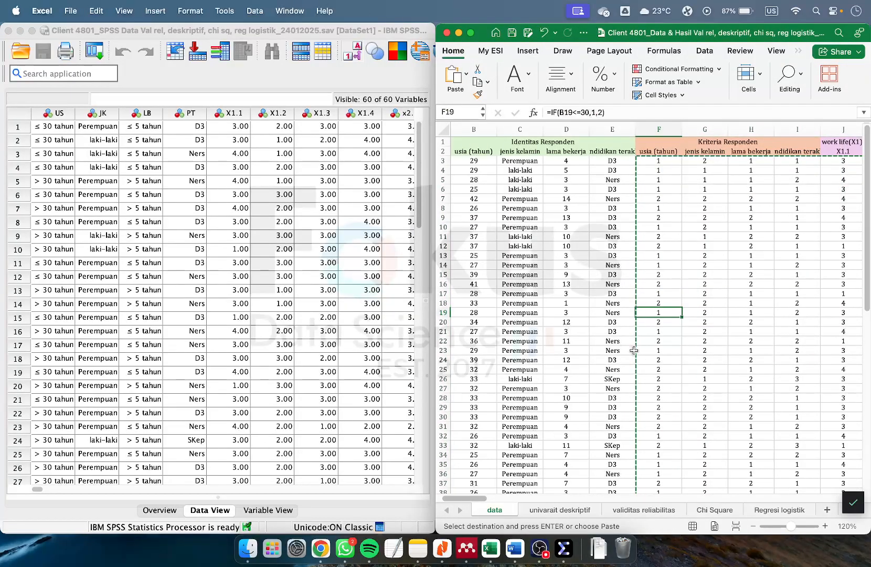
pyautogui.click(549, 510)
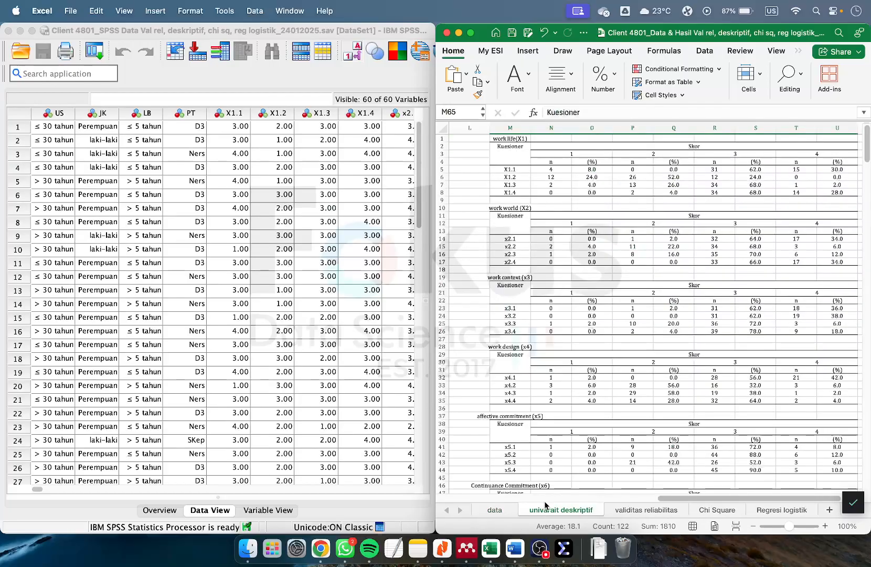
pyautogui.click(825, 526)
pyautogui.click(826, 526)
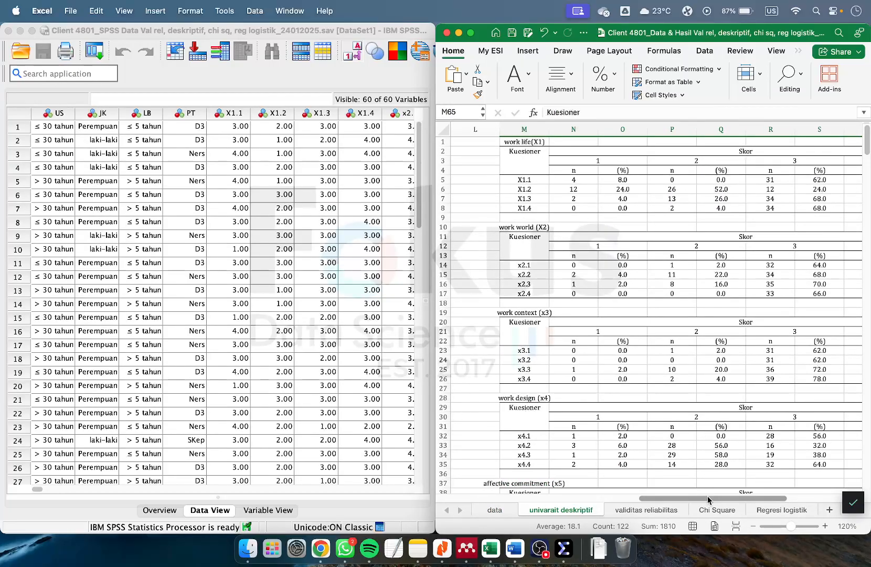
pyautogui.moveTo(707, 500); pyautogui.dragTo(629, 500)
pyautogui.click(549, 132)
pyautogui.press('cmd+c')
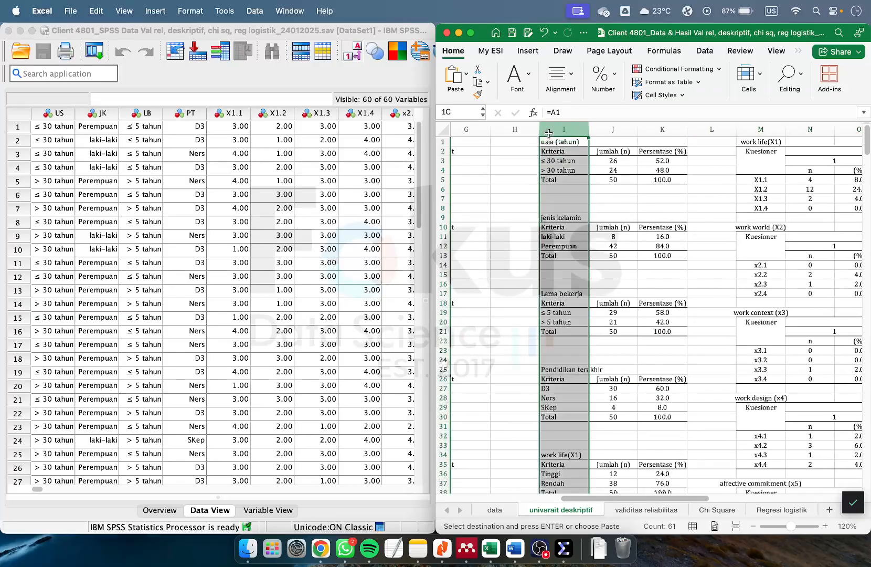
pyautogui.moveTo(761, 130); pyautogui.dragTo(725, 146)
# - Start a Frequencies analysis in SPSS and add the variables from usia (tahun) [US] through Y12
pyautogui.click(200, 77)
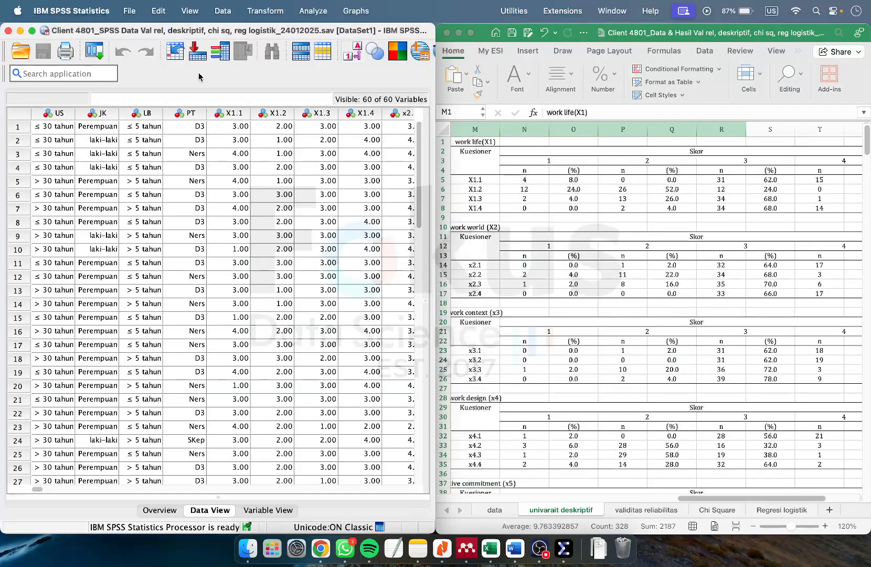
pyautogui.click(314, 11)
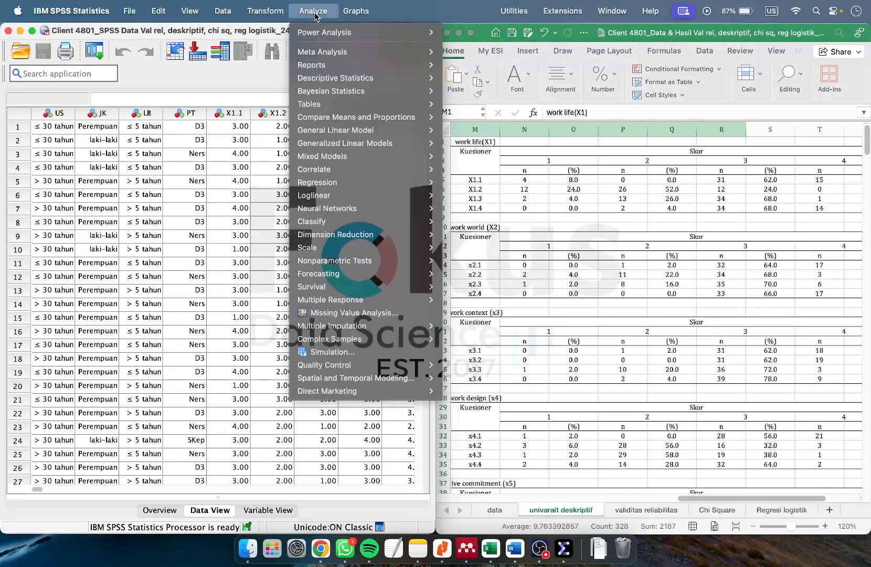
pyautogui.moveTo(336, 75)
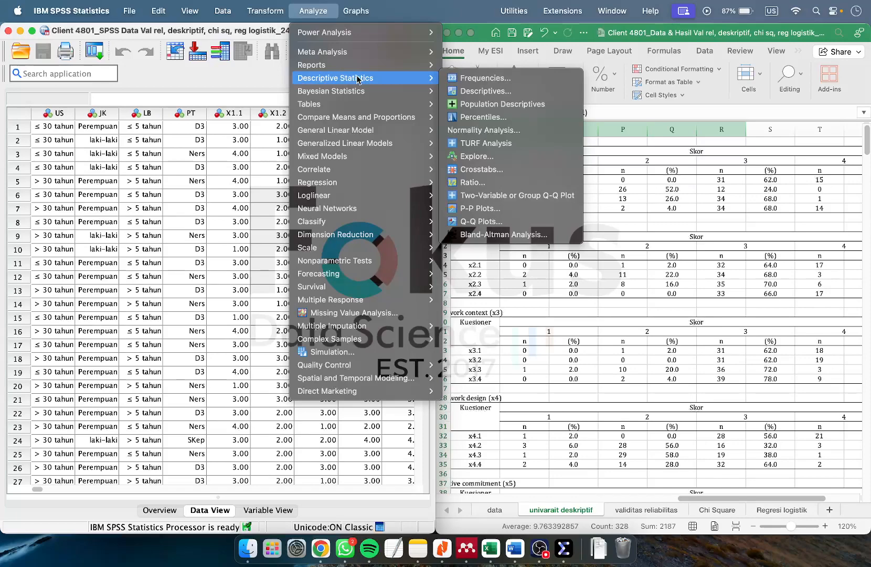
pyautogui.click(506, 82)
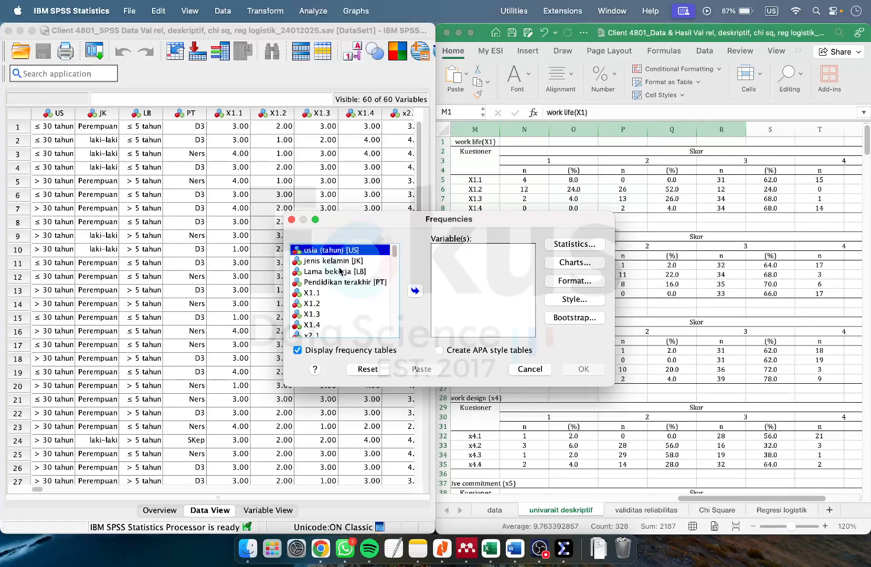
pyautogui.scroll(-10, 338, 263)
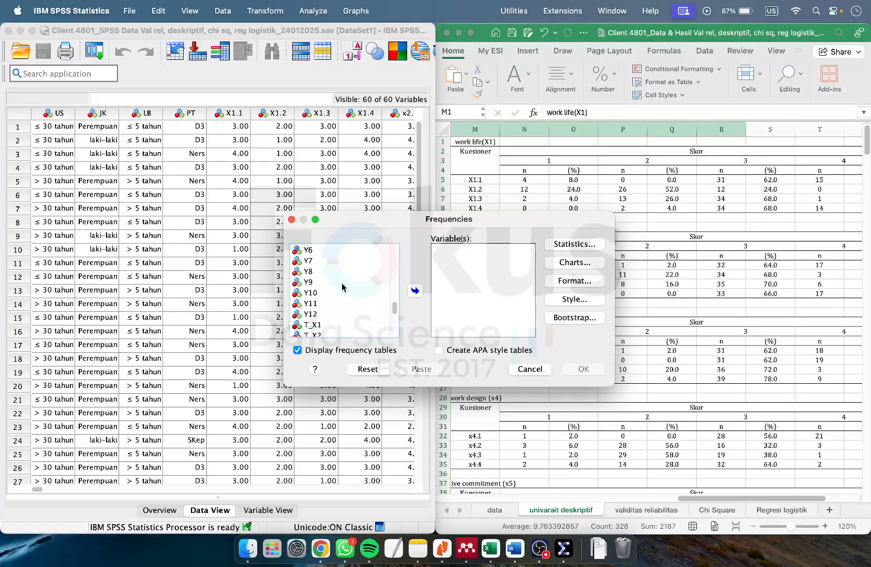
pyautogui.scroll(-1, 342, 283)
pyautogui.keyDown('shift'); pyautogui.click(316, 272); pyautogui.keyUp('shift')
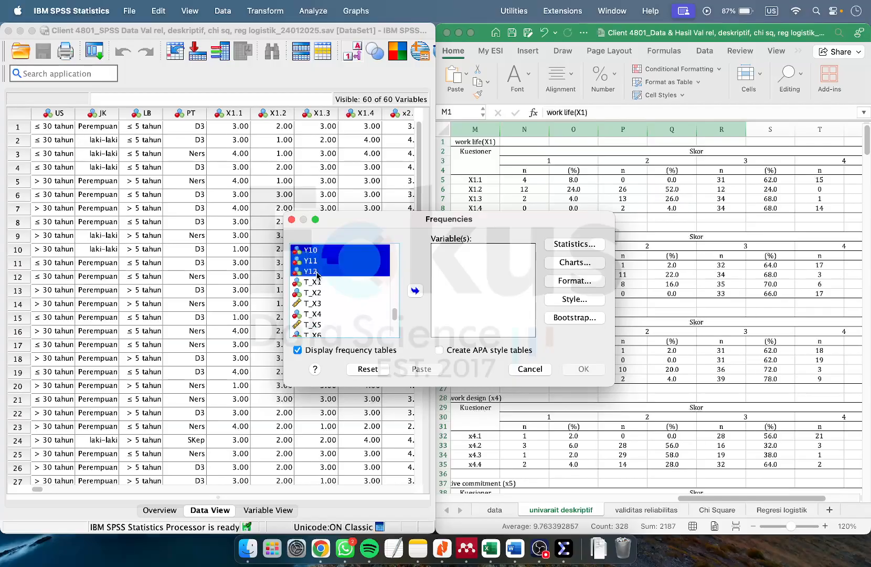
pyautogui.click(415, 291)
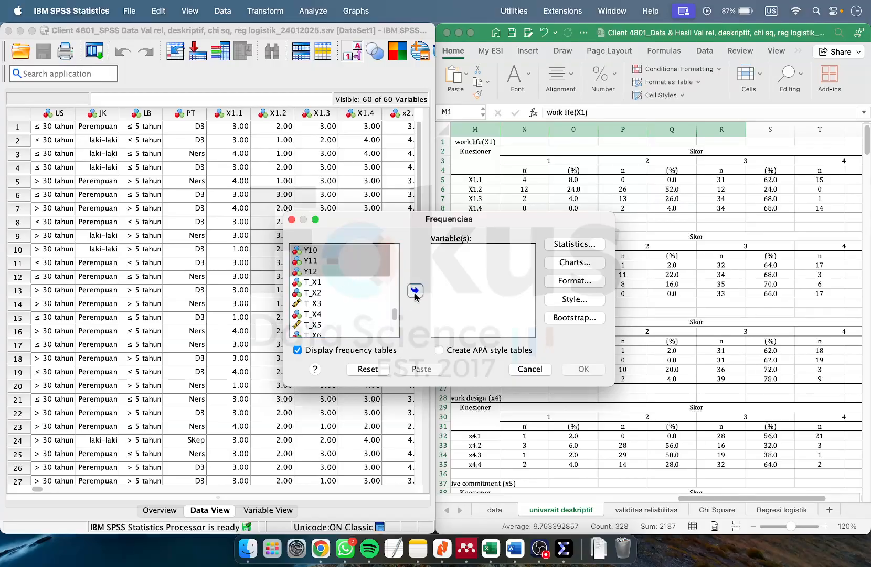
# - Add the categorized variables from work life(X1) [K_X1] through Kinerja Perawat (Y) [K_Y] to the Frequencies analysis and run it
pyautogui.scroll(3, 346, 285)
pyautogui.scroll(5, 346, 284)
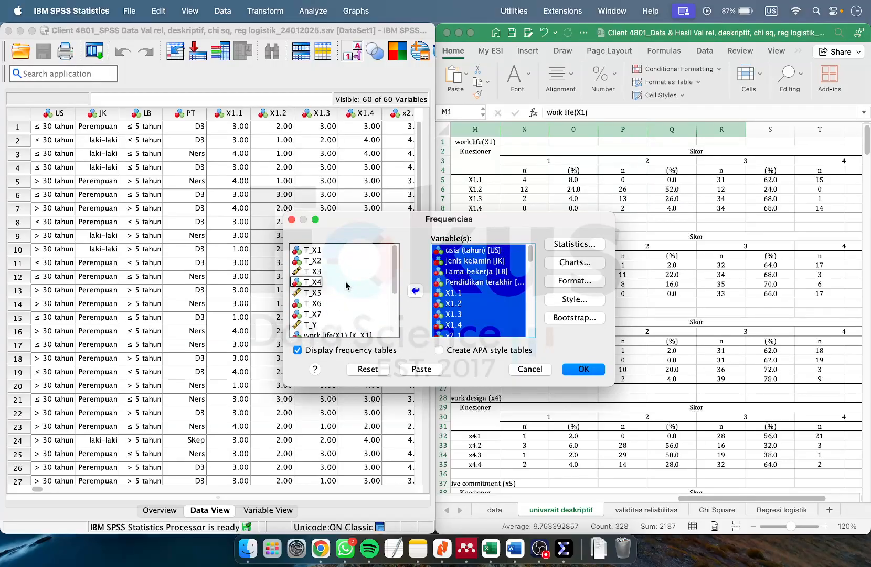
pyautogui.scroll(-3, 336, 275)
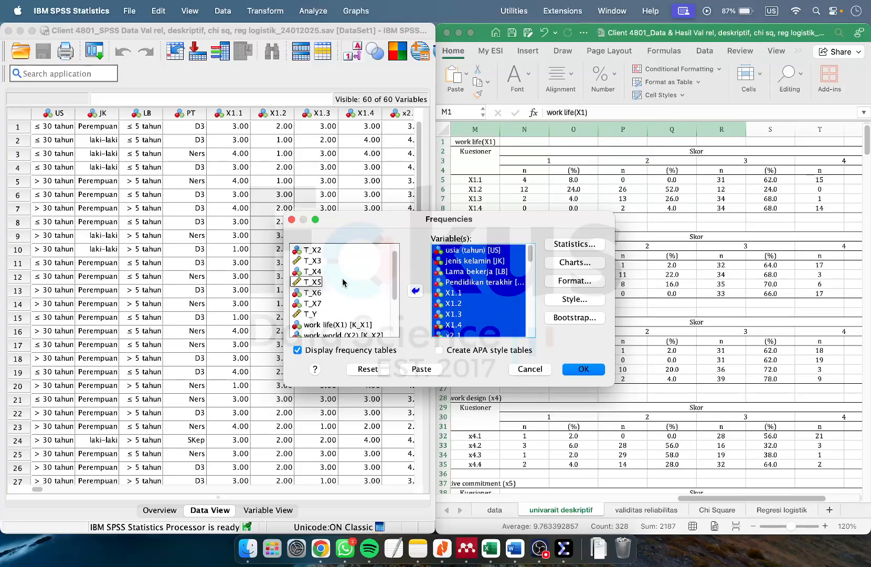
pyautogui.click(332, 304)
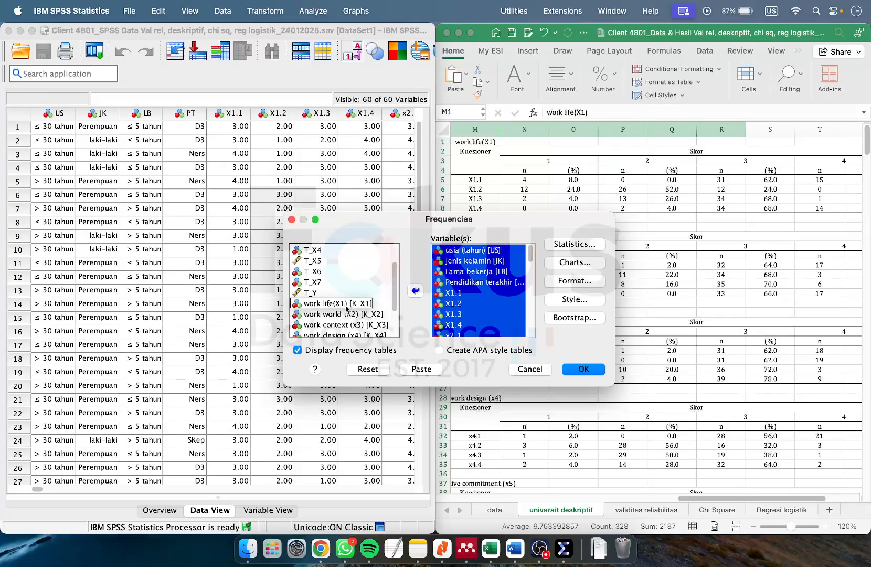
pyautogui.click(329, 304)
pyautogui.scroll(-4, 357, 304)
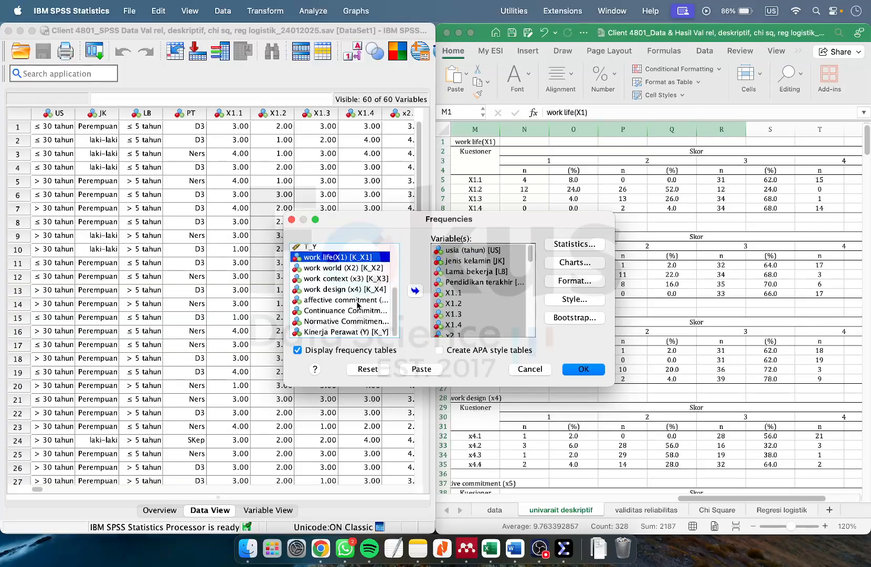
pyautogui.keyDown('shift'); pyautogui.click(342, 332); pyautogui.keyUp('shift')
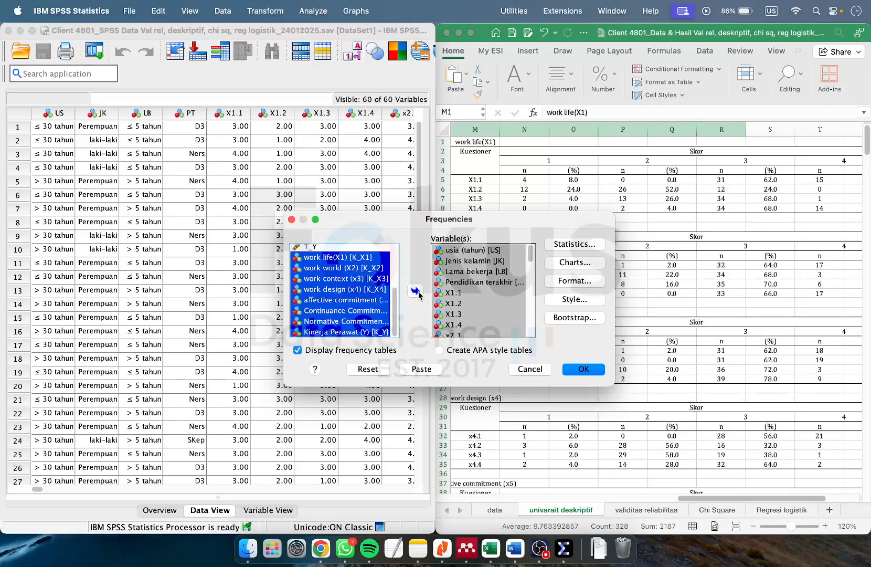
pyautogui.moveTo(364, 313); pyautogui.dragTo(462, 326)
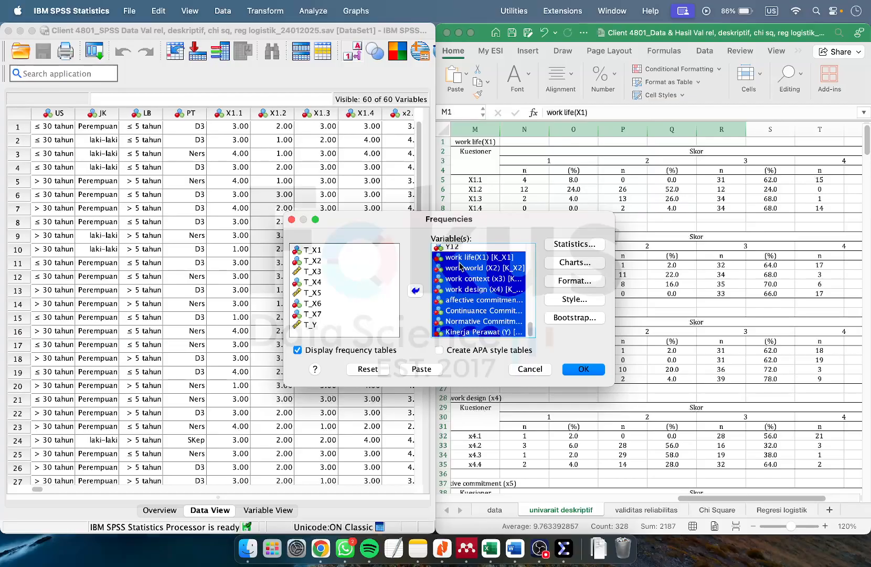
pyautogui.scroll(15, 458, 277)
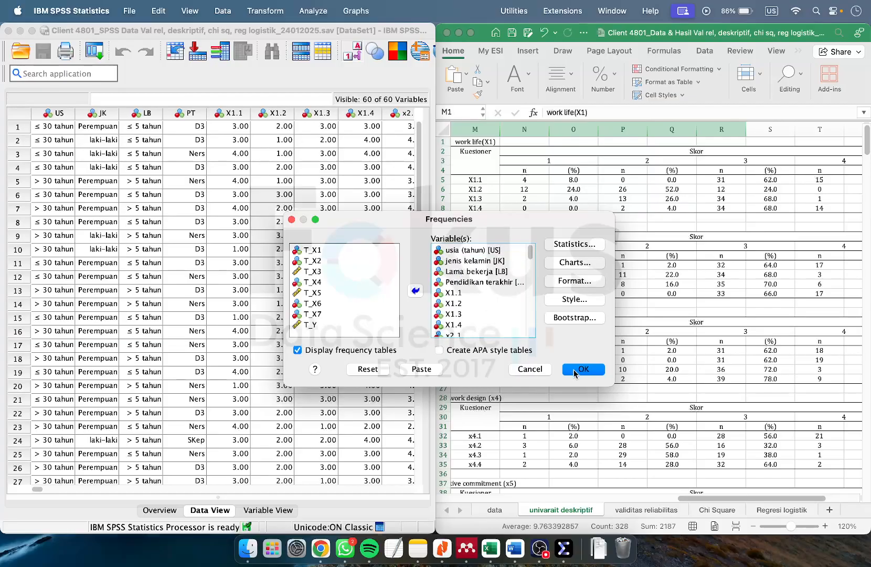
pyautogui.click(575, 370)
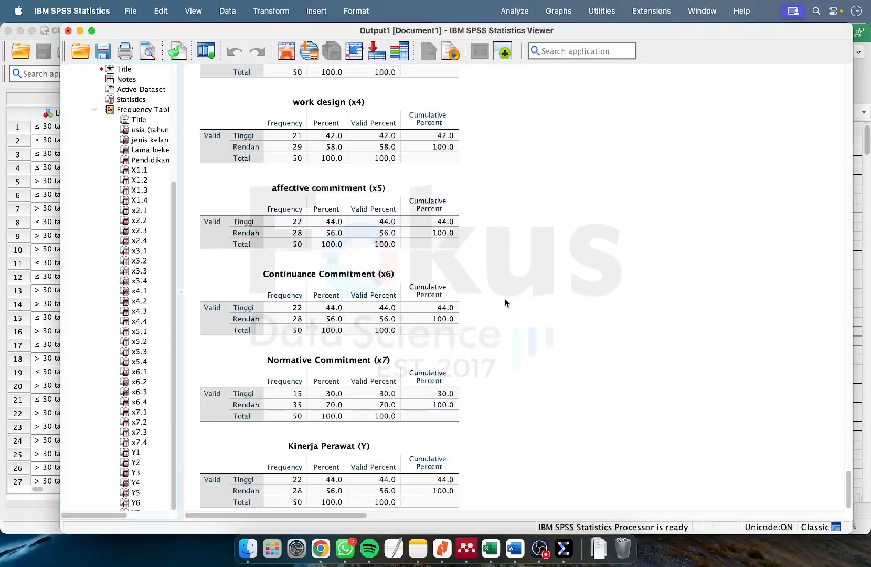
# - Examine the frequency tables in the SPSS output, from the respondent characteristics through the questionnaire items
pyautogui.click(392, 286)
pyautogui.click(218, 146)
pyautogui.click(357, 281)
pyautogui.scroll(-10, 356, 280)
pyautogui.click(355, 281)
pyautogui.scroll(-5, 353, 285)
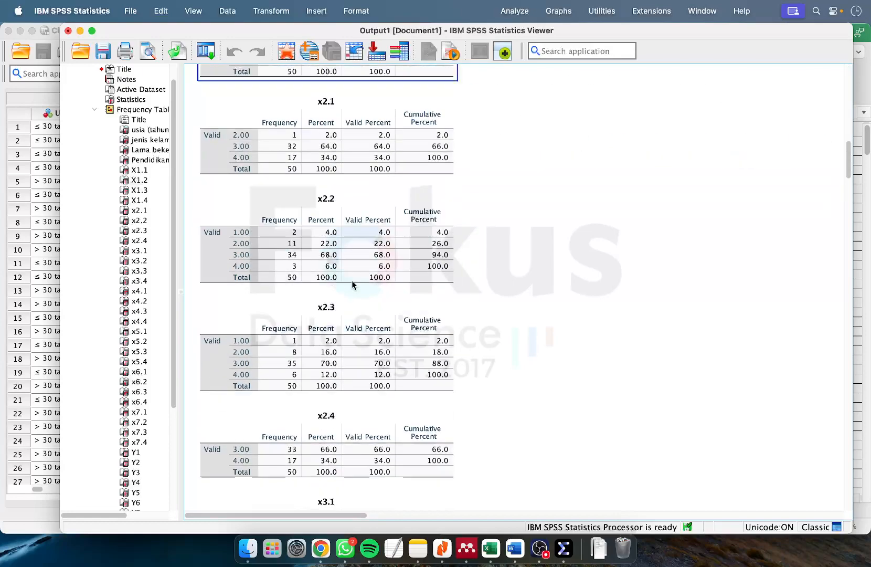
pyautogui.scroll(-2, 352, 285)
pyautogui.scroll(18, 352, 285)
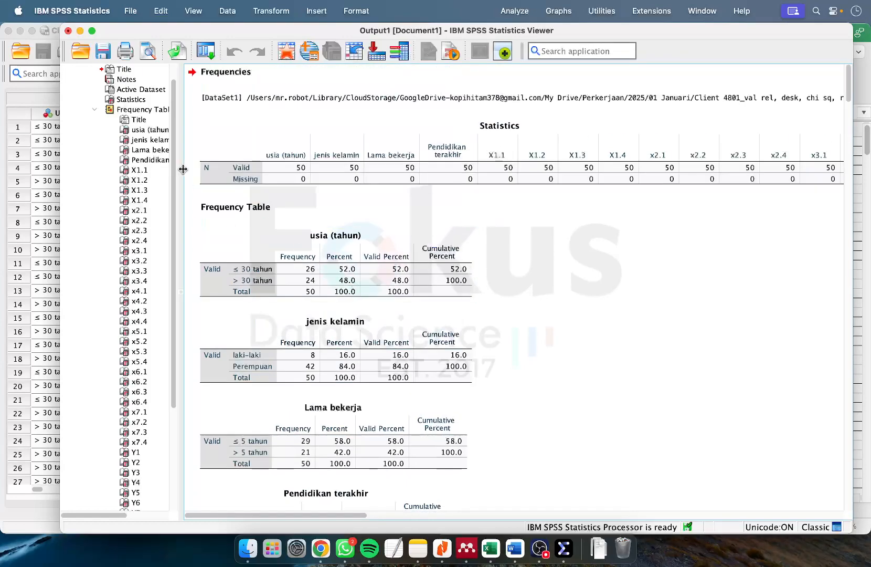
# - Copy the usia (tahun) frequency table from the output and paste it into the blank Word document
pyautogui.rightClick(269, 249)
pyautogui.click(284, 265)
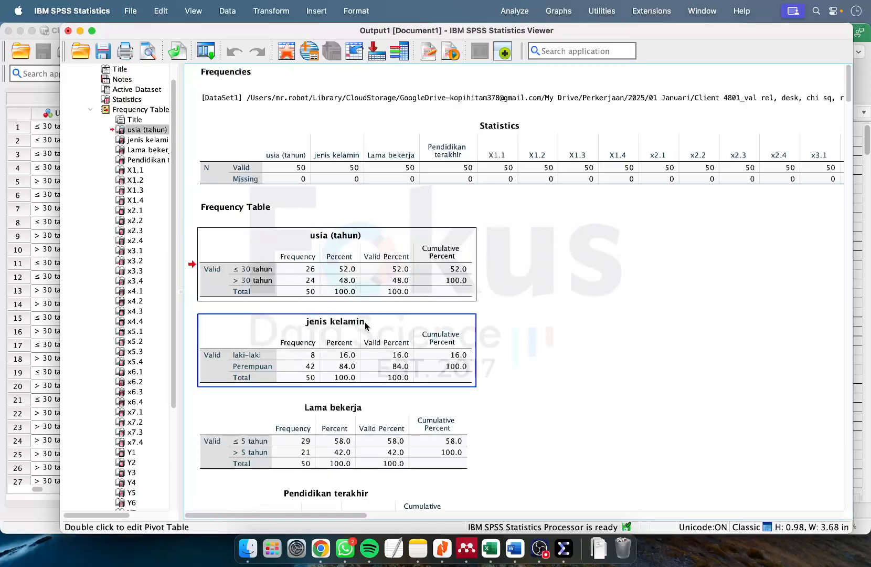
pyautogui.click(522, 543)
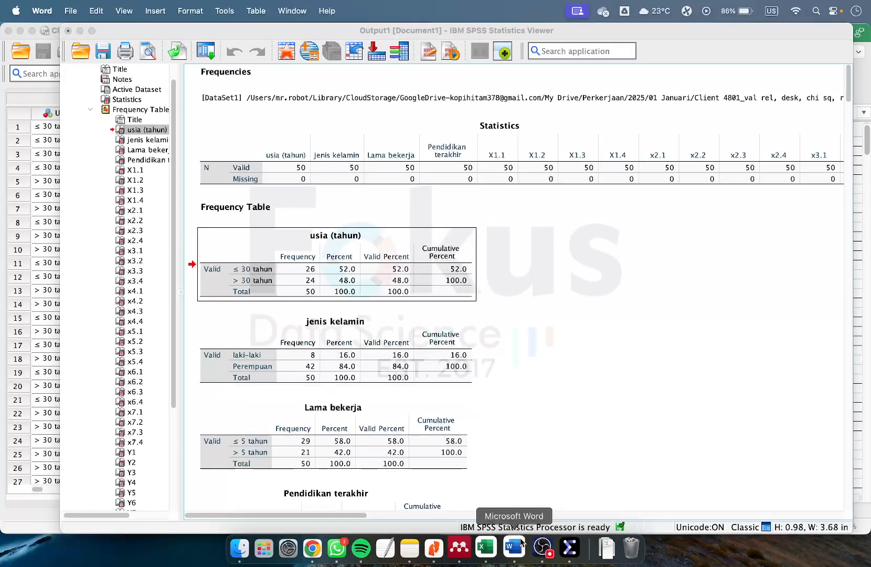
pyautogui.rightClick(512, 169)
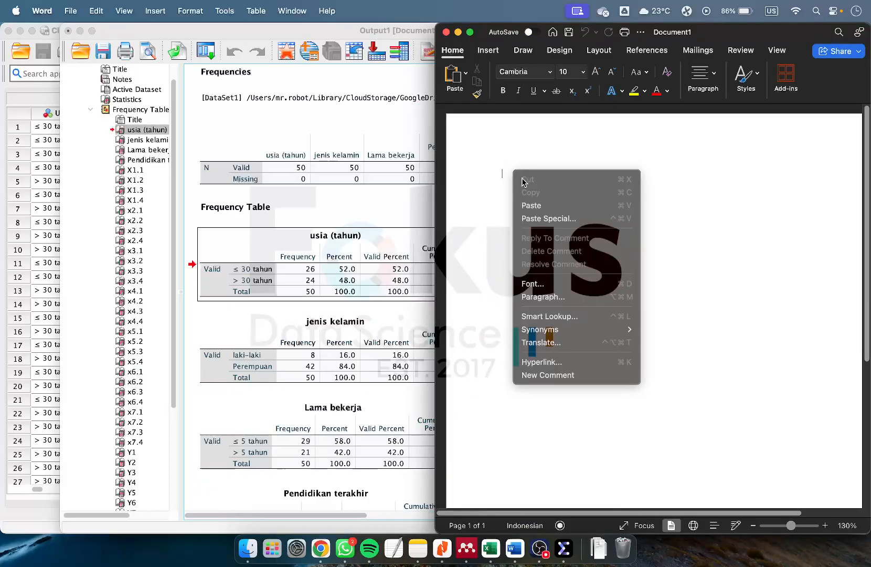
pyautogui.click(530, 205)
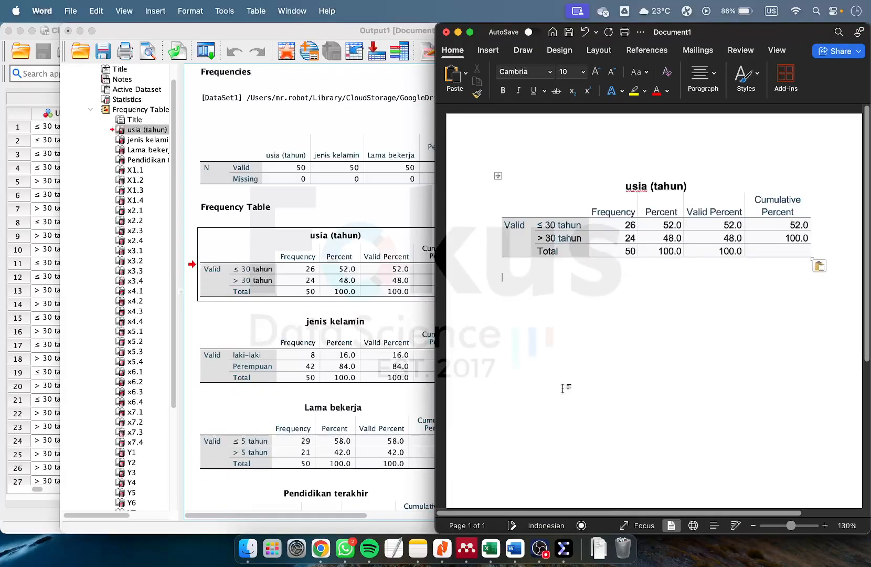
# - Add a new sheet to the Excel workbook and paste the copied usia (tahun) table at A1 as Unicode Text
pyautogui.click(491, 548)
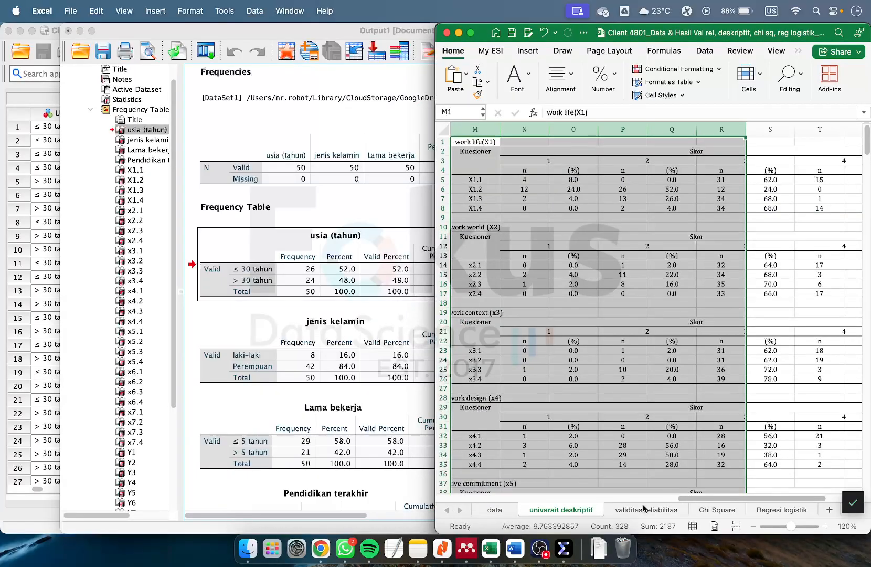
pyautogui.click(786, 513)
pyautogui.click(829, 509)
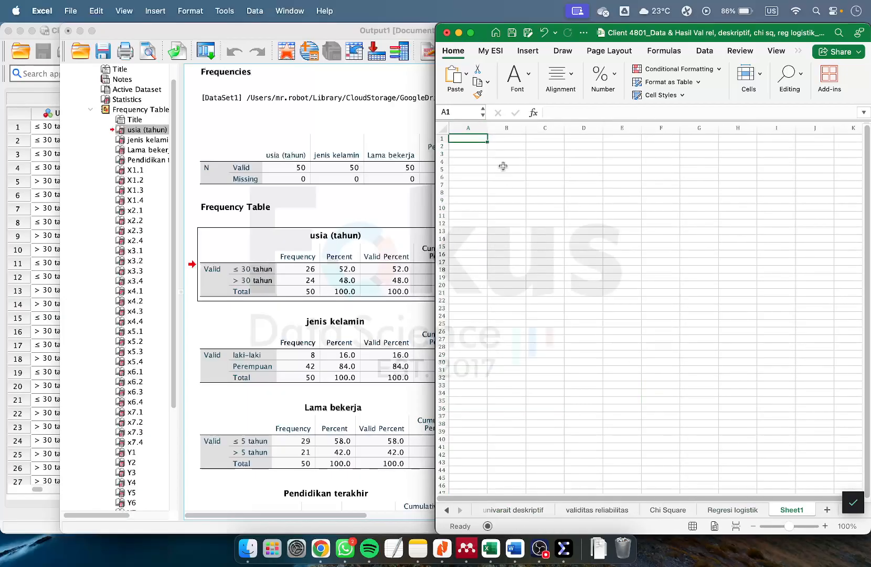
pyautogui.rightClick(475, 139)
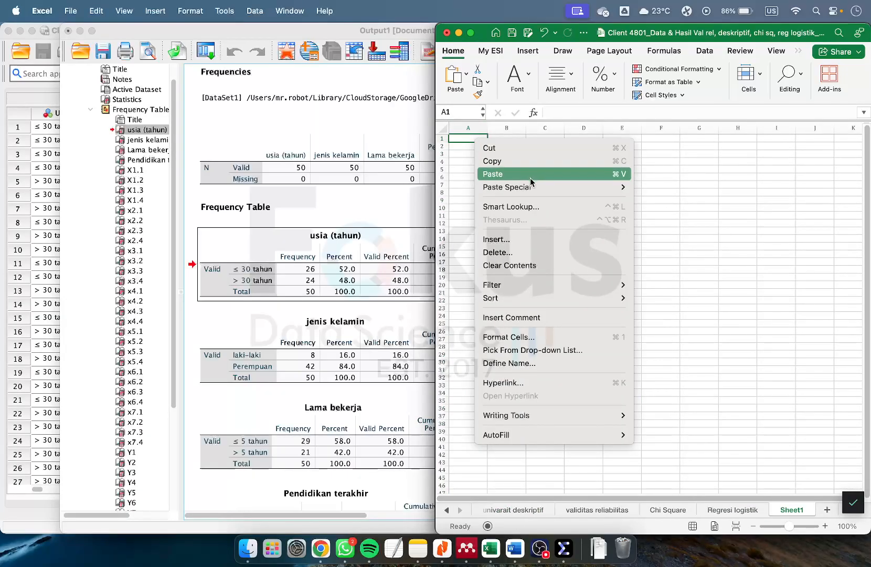
pyautogui.moveTo(533, 185)
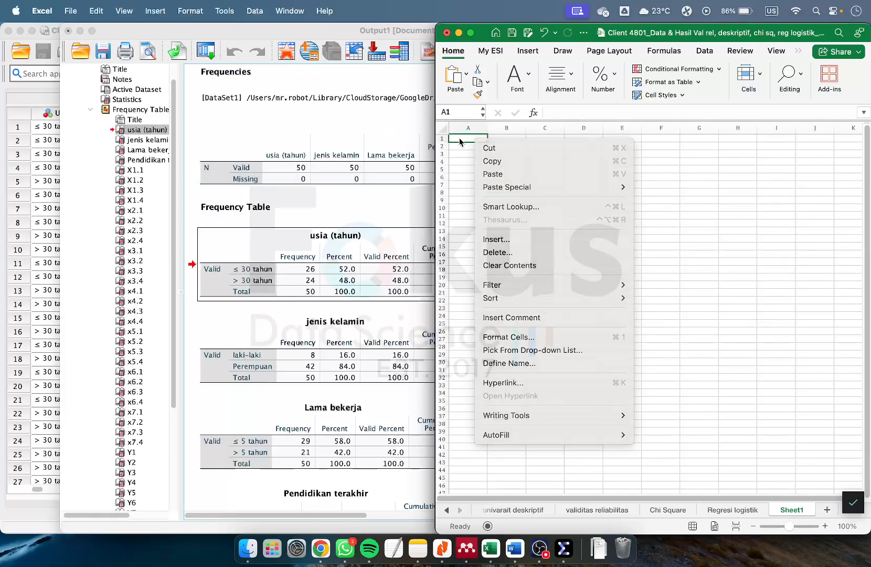
pyautogui.click(454, 140)
pyautogui.press('ctrl+super+v')
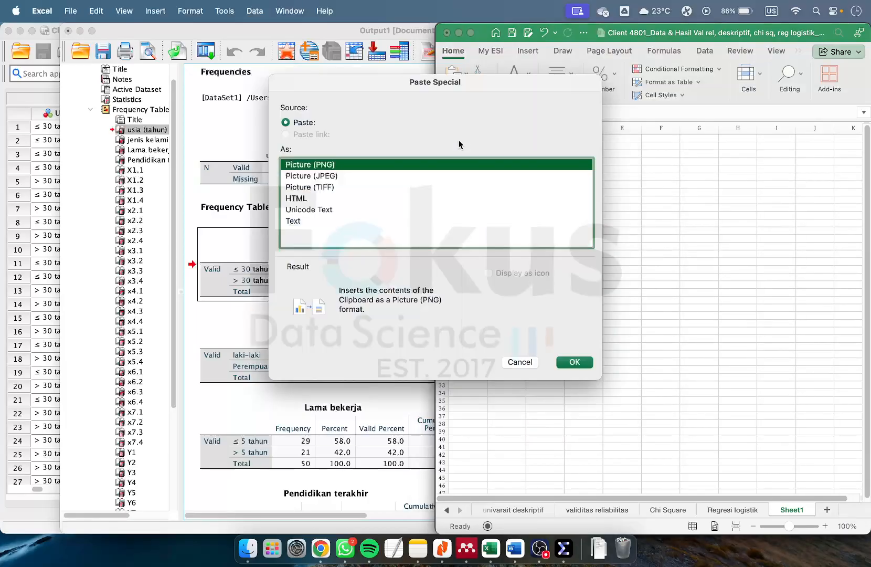
pyautogui.click(431, 210)
pyautogui.click(573, 362)
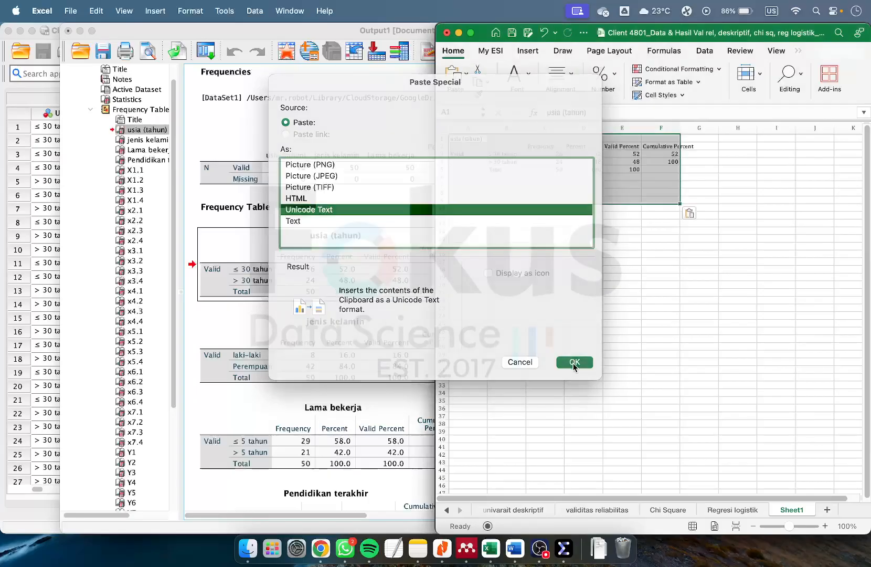
pyautogui.click(612, 177)
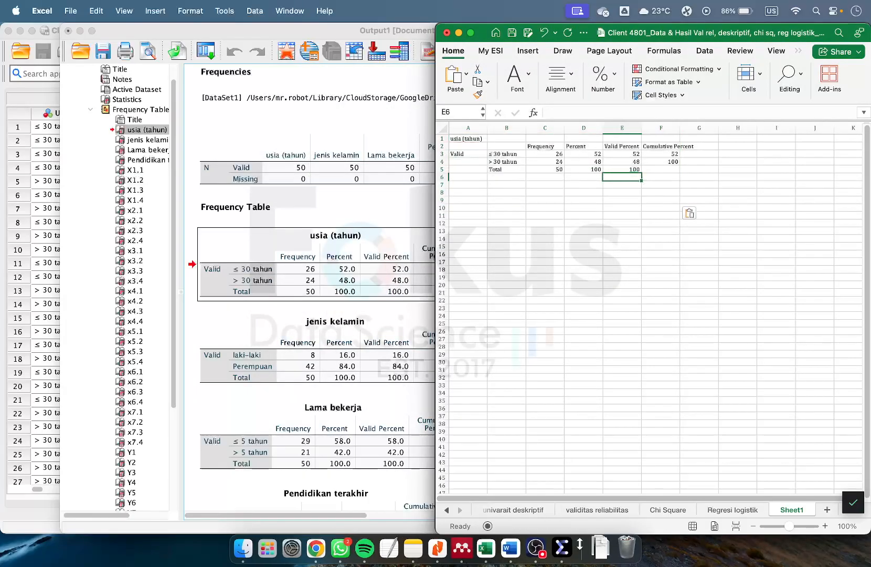
# - Compare the raw and summarized frequency tables on Excel's univarait deskriptif sheet with the frequency tables in the SPSS output
pyautogui.click(525, 510)
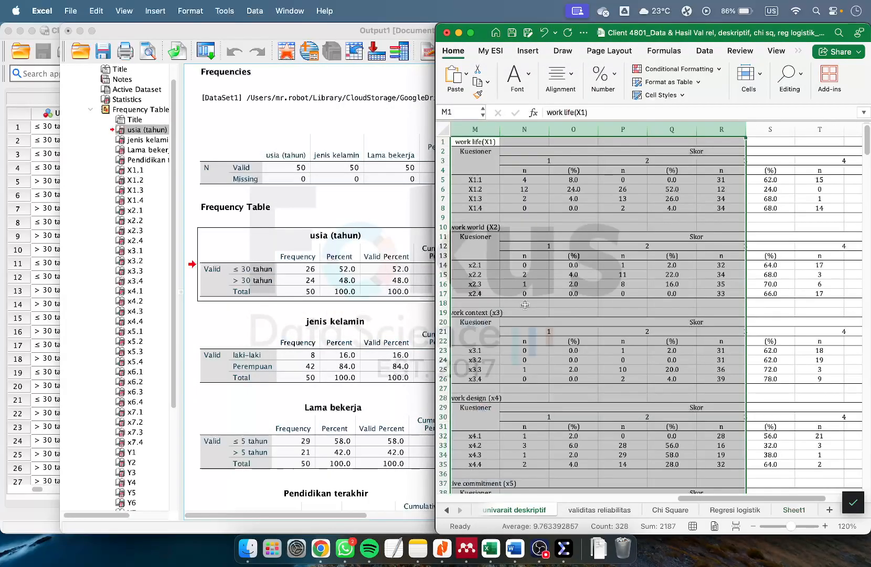
pyautogui.hscroll(-10, 531, 318)
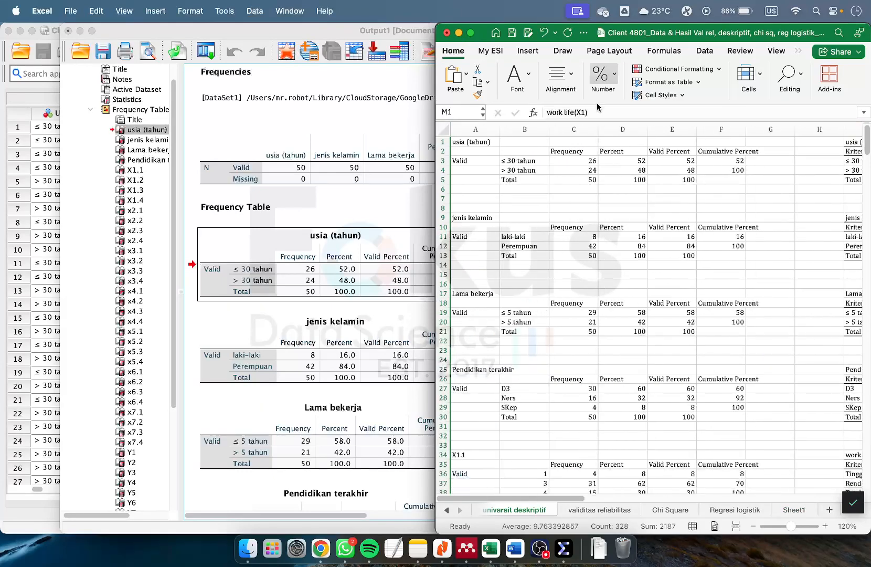
pyautogui.hscroll(8, 631, 200)
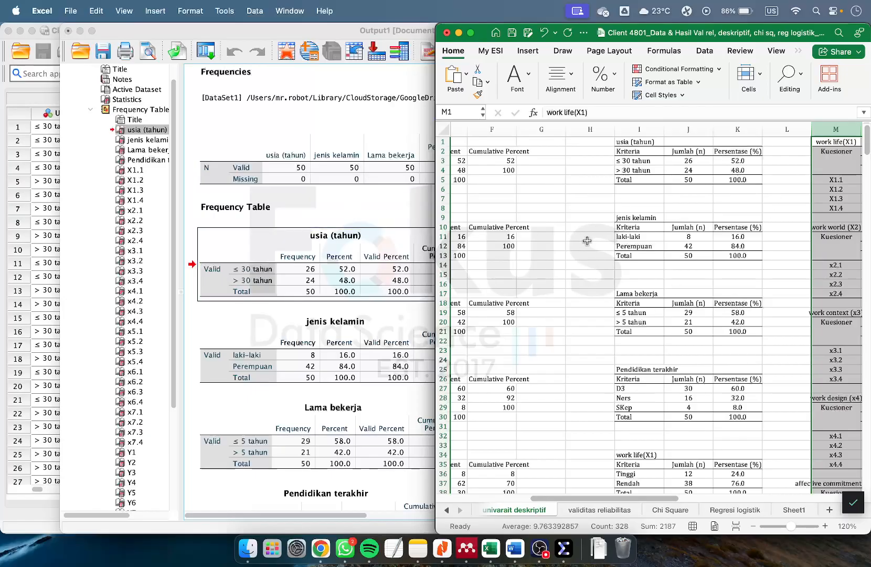
pyautogui.click(340, 194)
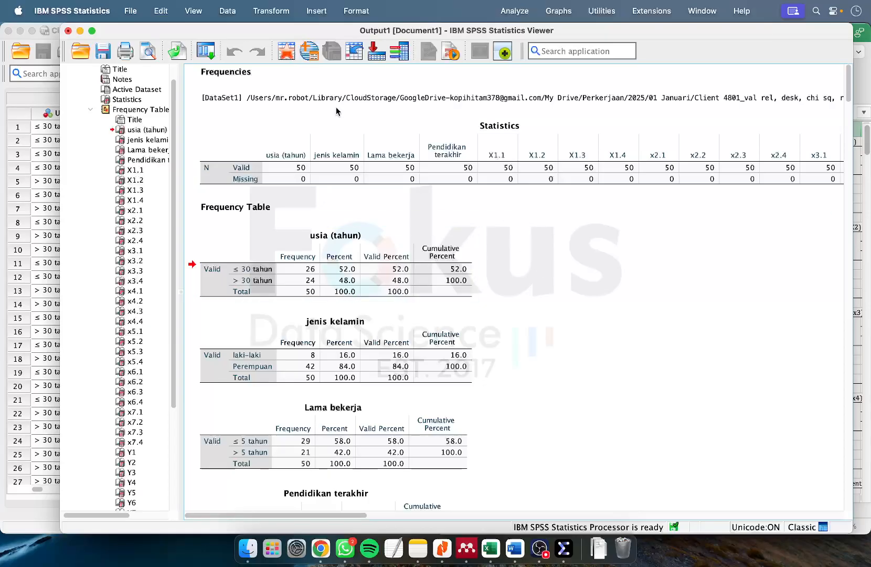
pyautogui.click(443, 286)
pyautogui.scroll(-20, 367, 236)
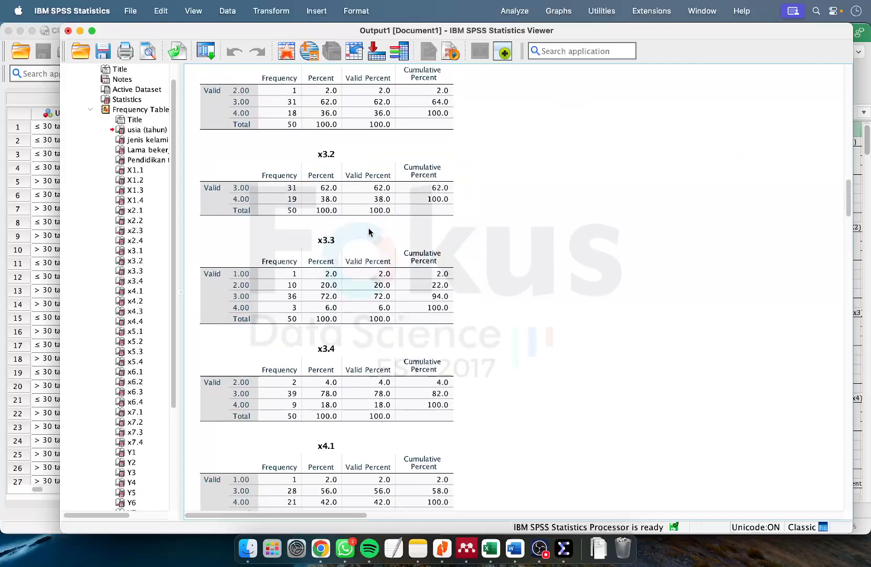
pyautogui.scroll(-20, 369, 232)
pyautogui.click(402, 326)
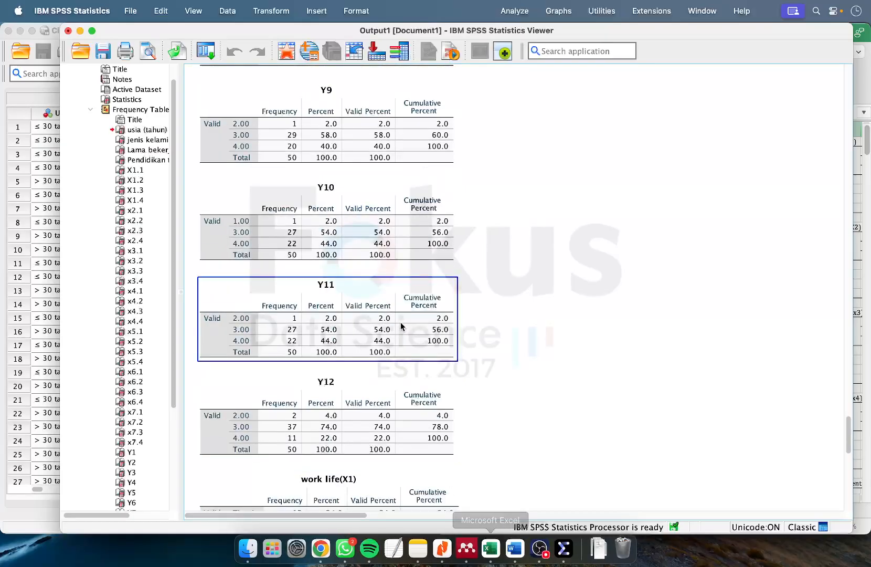
# - Examine the Pearson validity and reliability result tables on Excel's validitas reliabilitas sheet
pyautogui.click(490, 548)
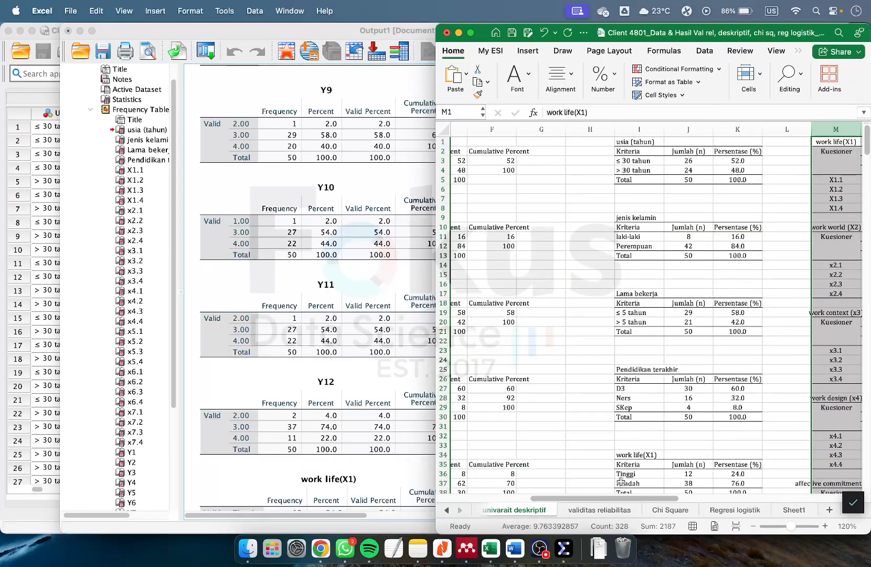
pyautogui.click(584, 510)
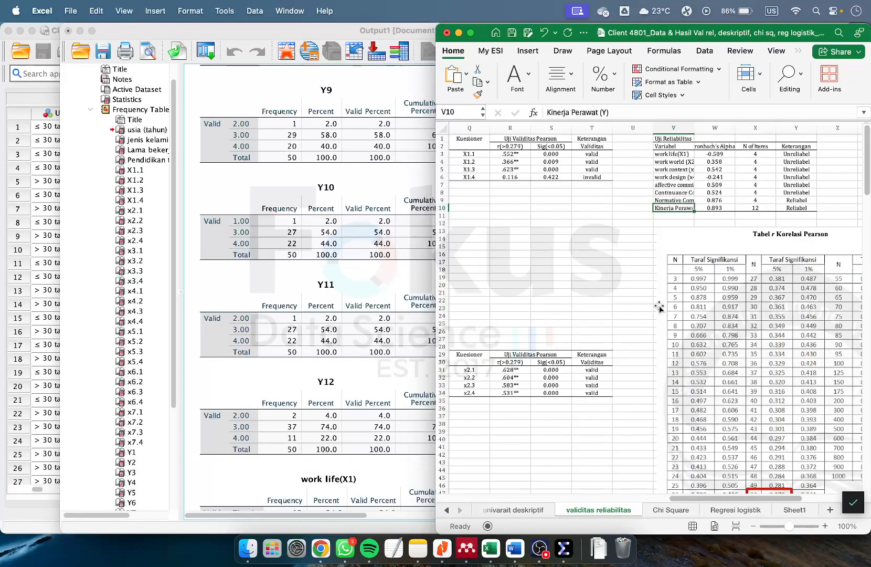
pyautogui.hscroll(-10, 660, 305)
pyautogui.hscroll(10, 659, 306)
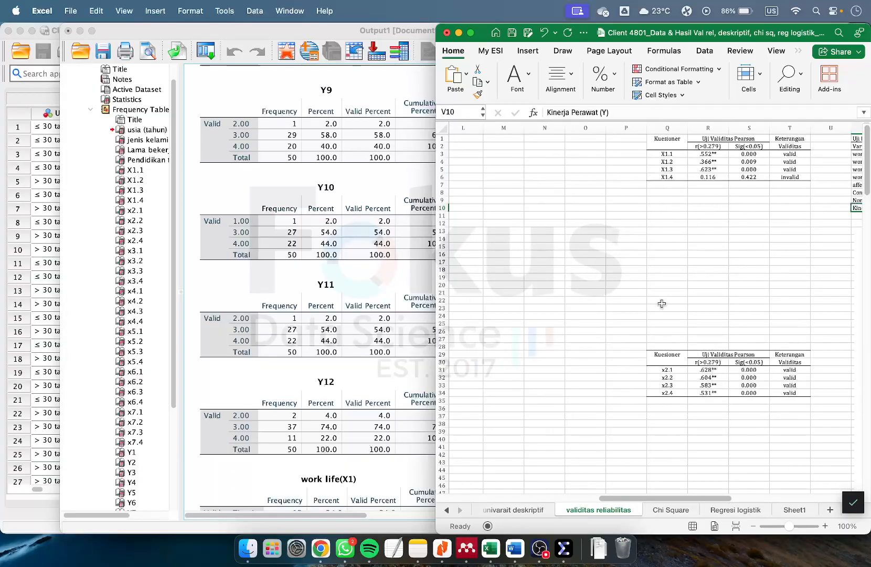
# - Start a Bivariate Correlations analysis in SPSS and add the items X1.1 through X1.4 as variables
pyautogui.click(255, 176)
pyautogui.click(312, 155)
pyautogui.click(510, 12)
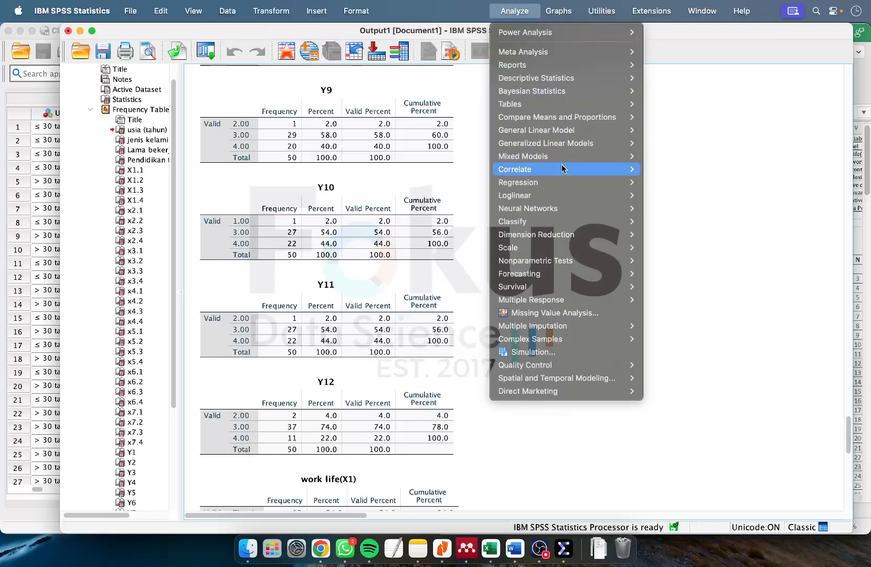
pyautogui.moveTo(565, 168)
pyautogui.click(688, 169)
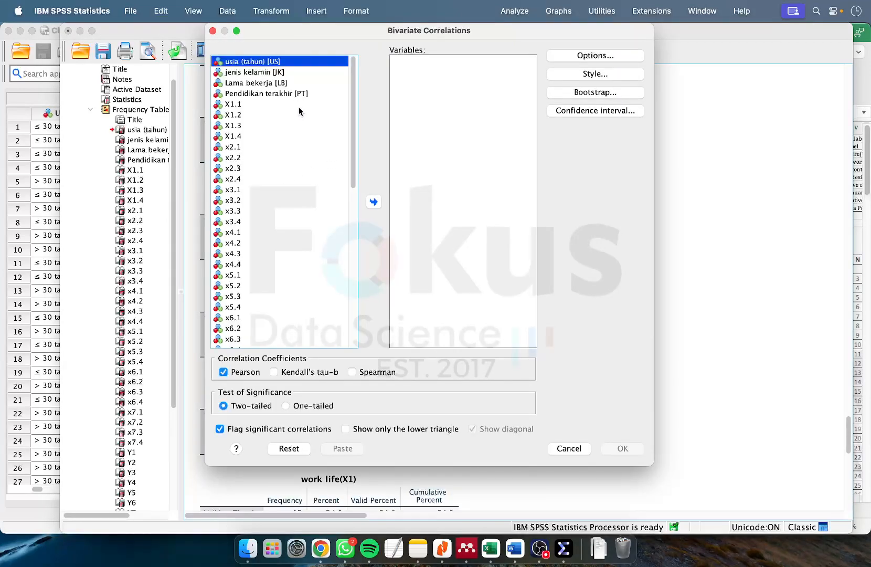
pyautogui.click(236, 107)
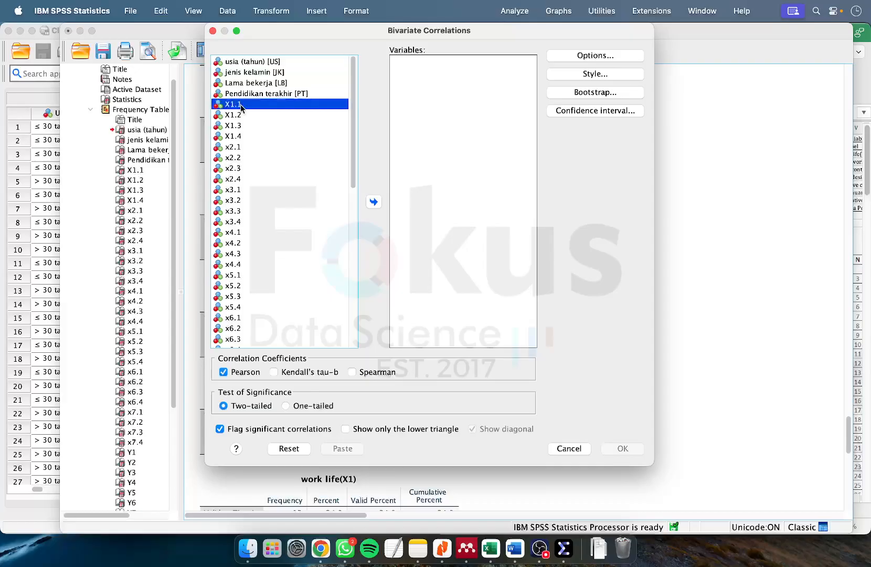
pyautogui.keyDown('shift'); pyautogui.click(245, 139); pyautogui.keyUp('shift')
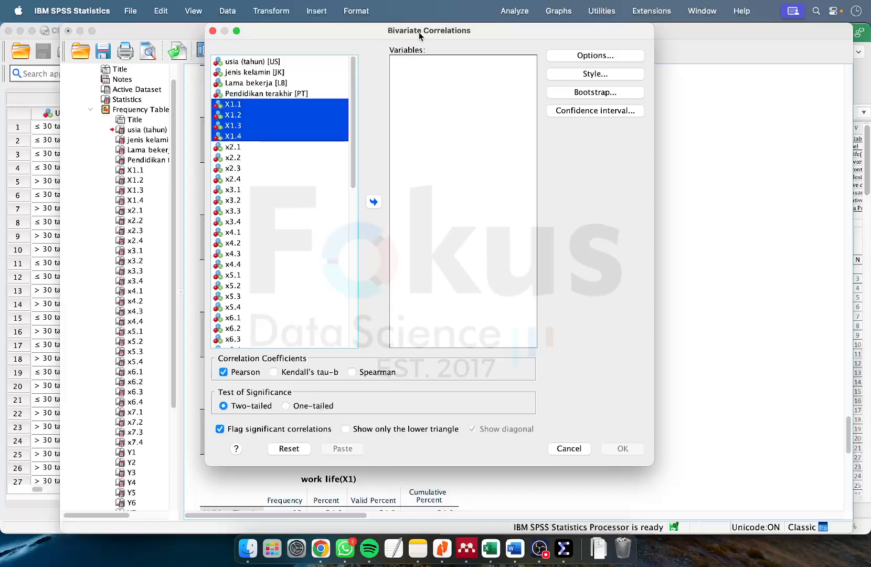
pyautogui.click(372, 203)
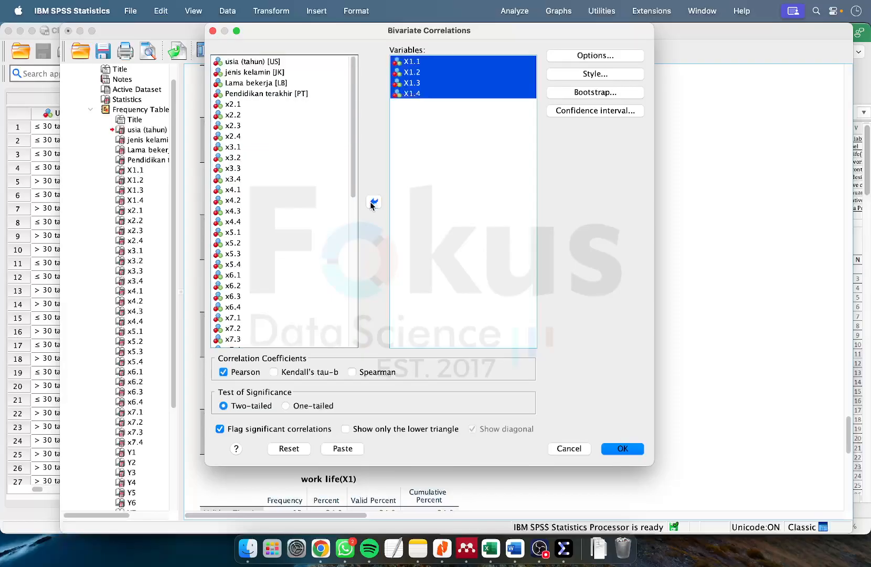
# - Add the total score T_X1 to the correlation variables and run the two-tailed Pearson correlation for X1.1 through X1.4
pyautogui.click(470, 130)
pyautogui.scroll(-1, 293, 179)
pyautogui.scroll(-9, 294, 179)
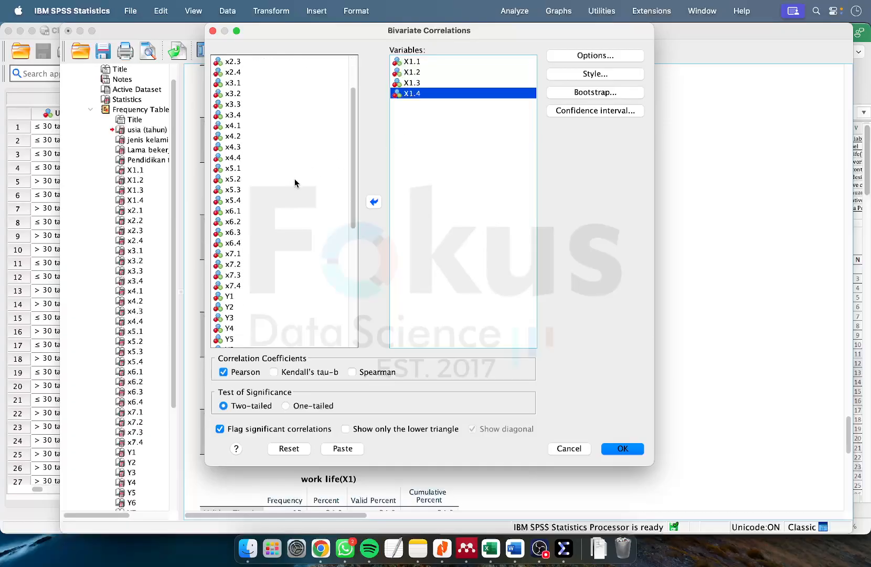
pyautogui.click(253, 271)
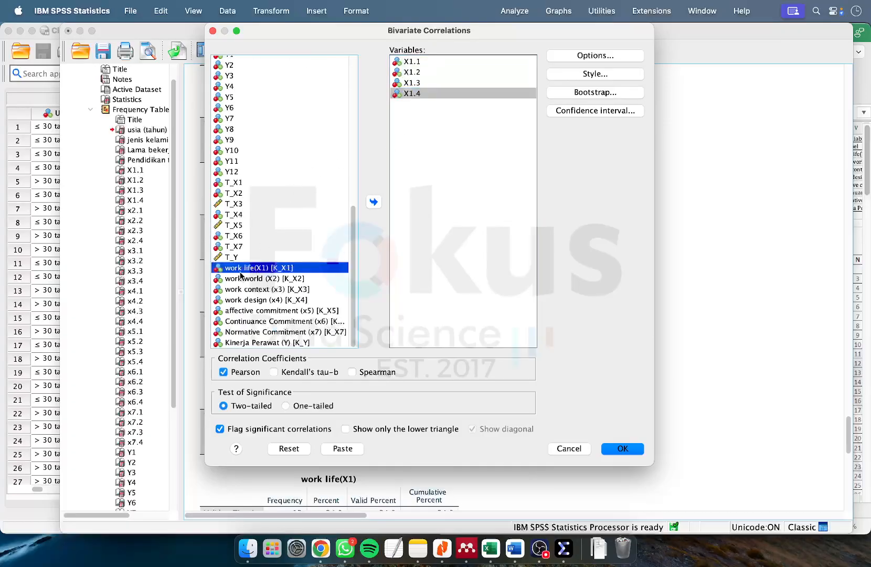
pyautogui.click(233, 185)
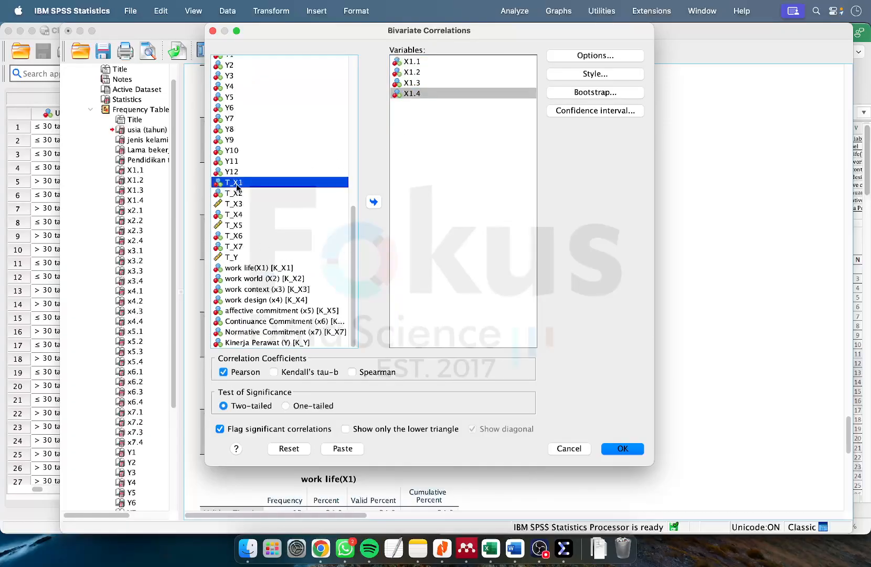
pyautogui.click(375, 205)
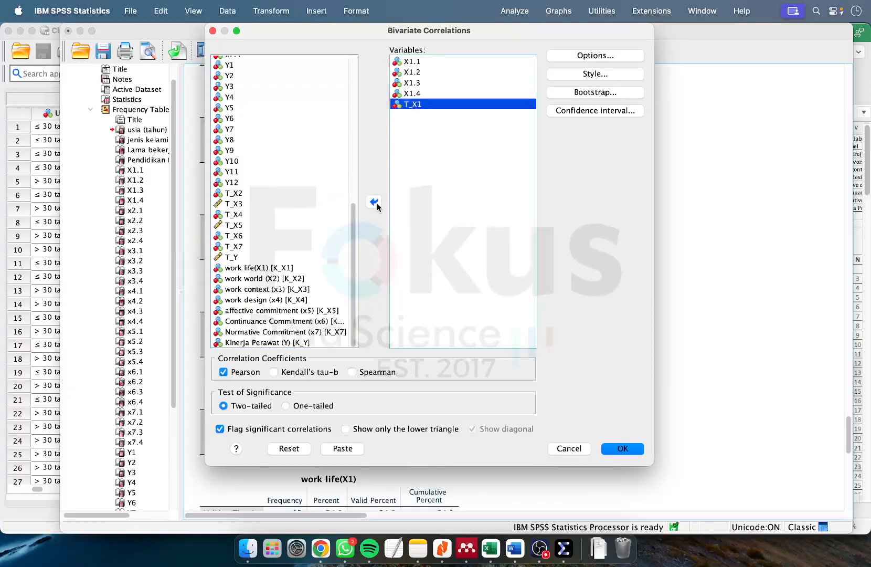
pyautogui.click(634, 446)
pyautogui.click(440, 433)
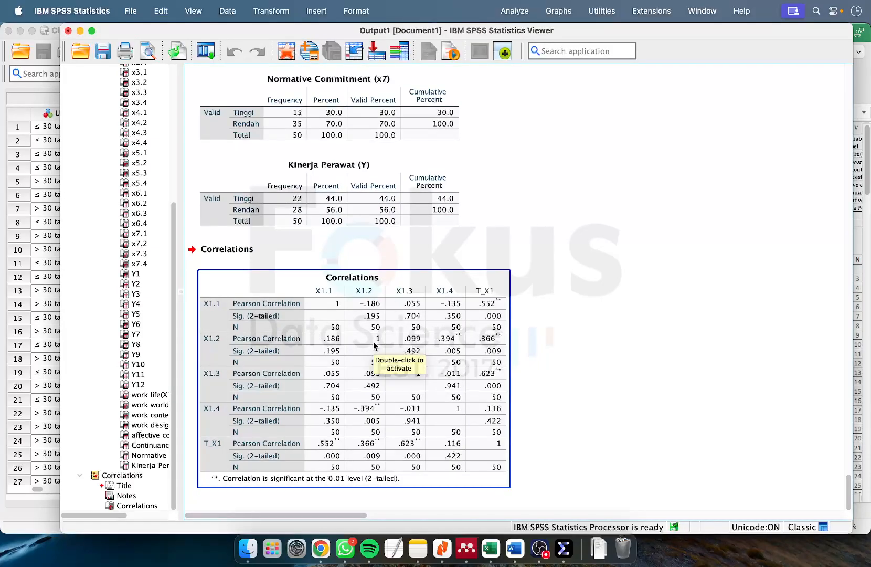
pyautogui.click(546, 224)
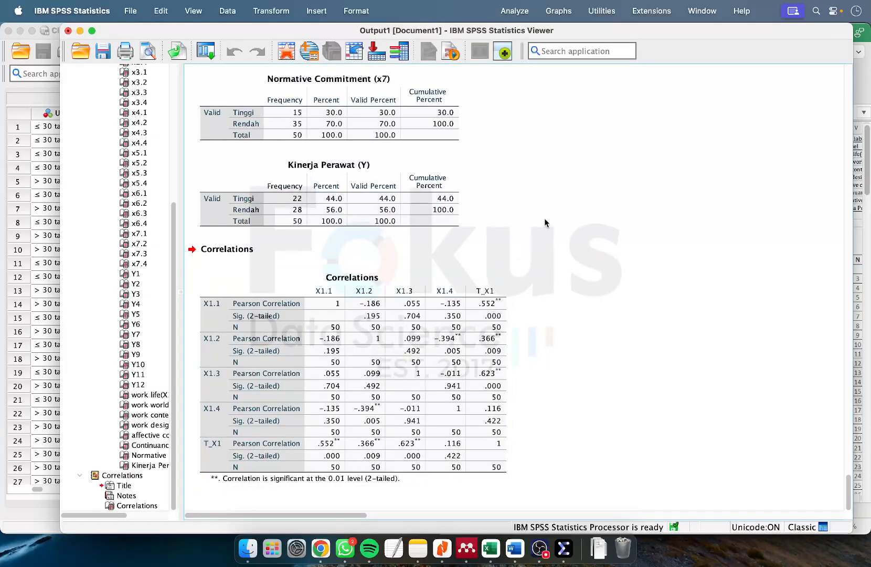
# - Run a Reliability Analysis with the Alpha model on the items X1.1 through X1.4
pyautogui.click(509, 12)
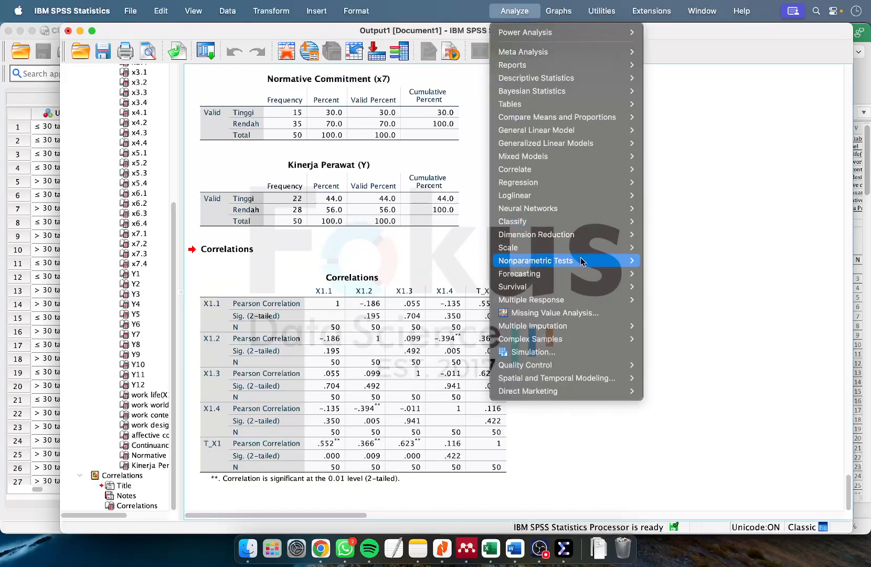
pyautogui.moveTo(583, 247)
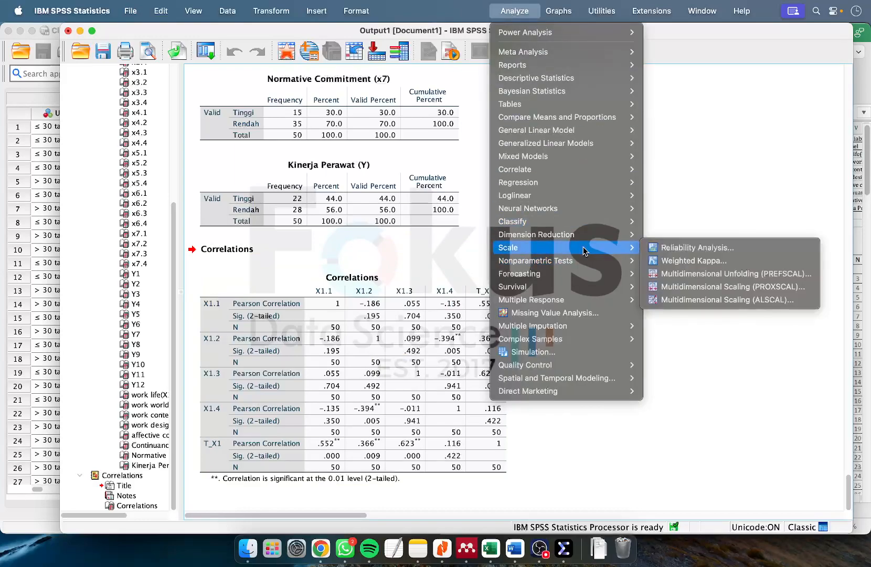
pyautogui.click(692, 248)
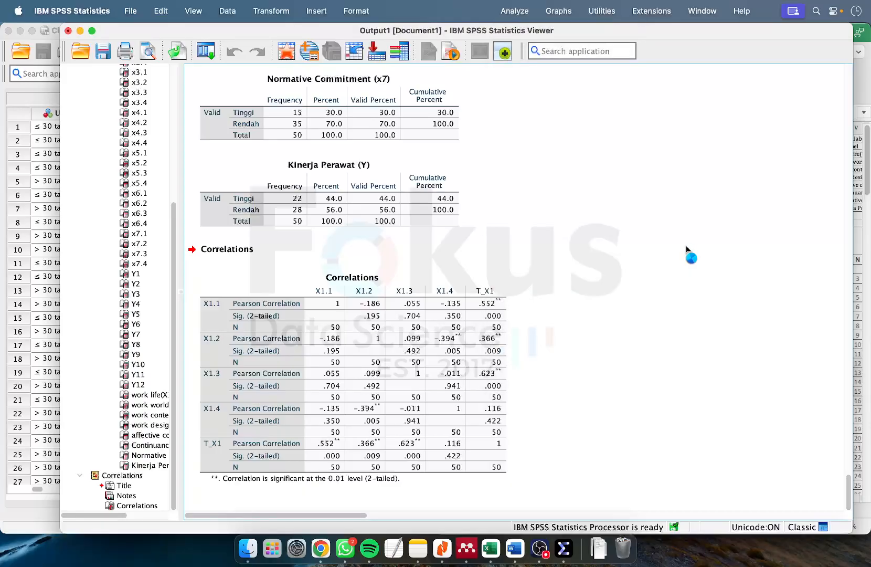
pyautogui.click(292, 190)
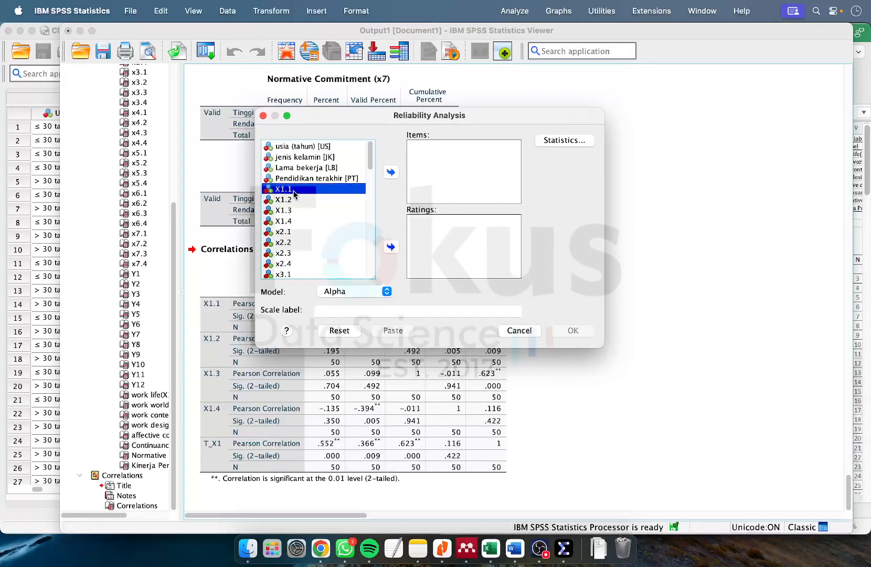
pyautogui.keyDown('shift'); pyautogui.click(298, 222); pyautogui.keyUp('shift')
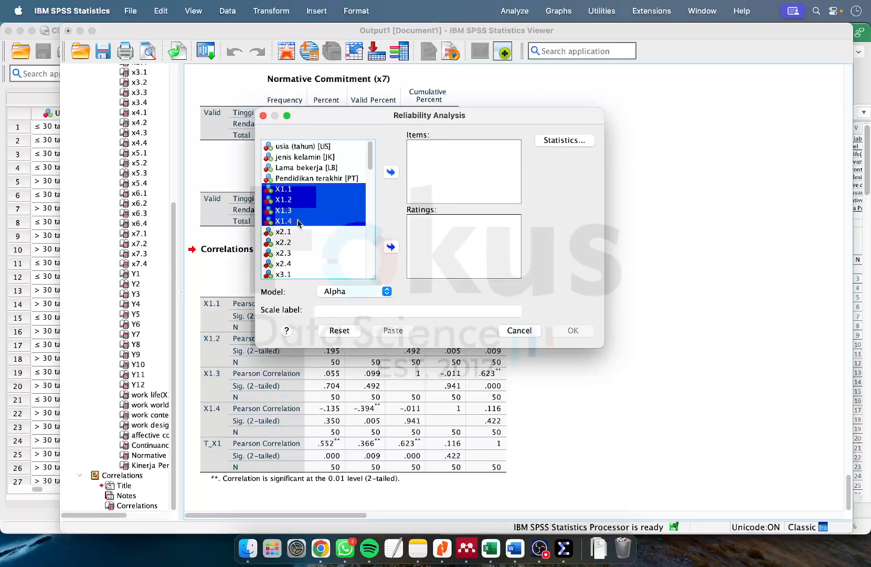
pyautogui.click(391, 177)
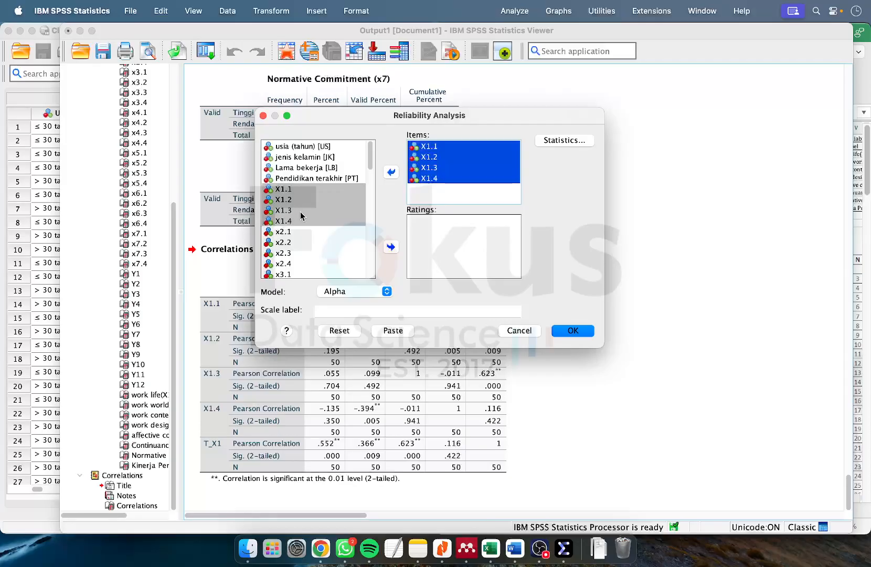
pyautogui.click(576, 330)
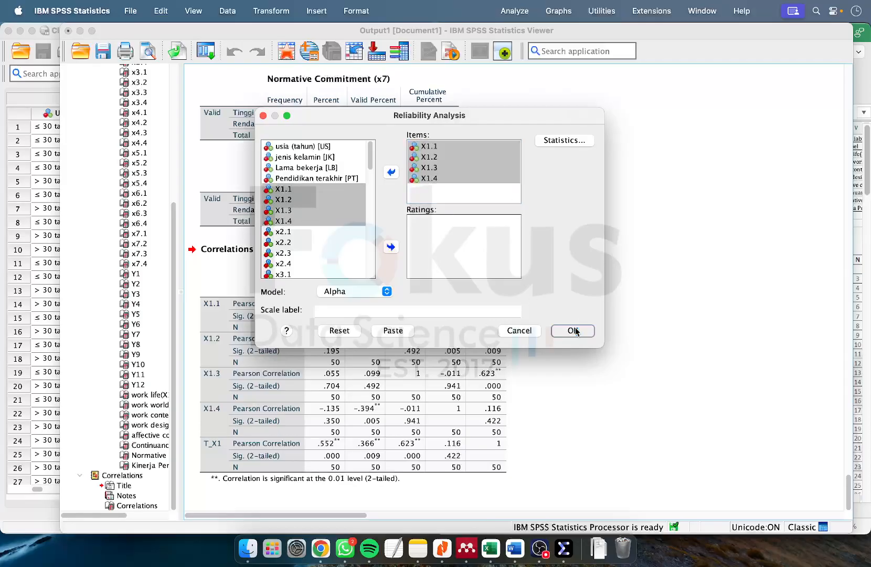
pyautogui.click(236, 420)
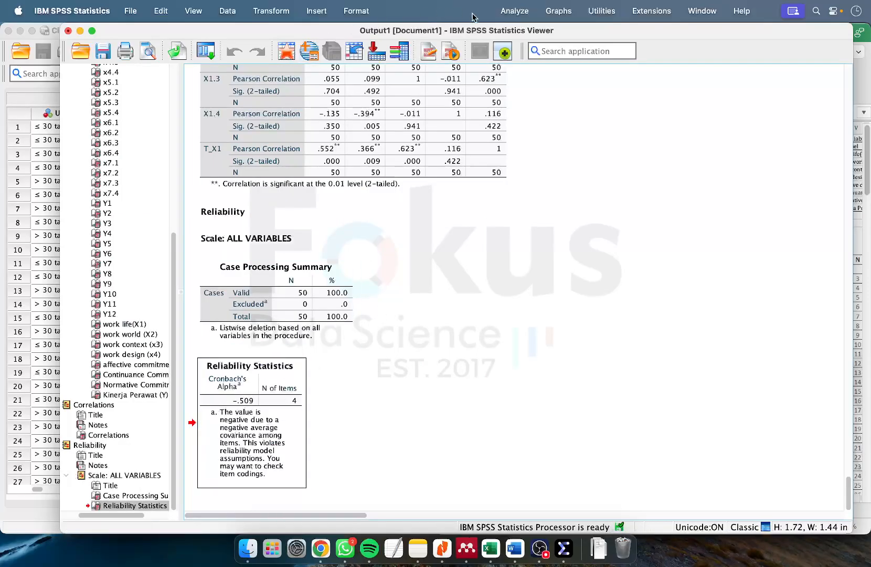
# - Replace the Bivariate Correlations variables with x2.1 through x2.4 and T_X2, and run the two-tailed Pearson correlation
pyautogui.click(517, 11)
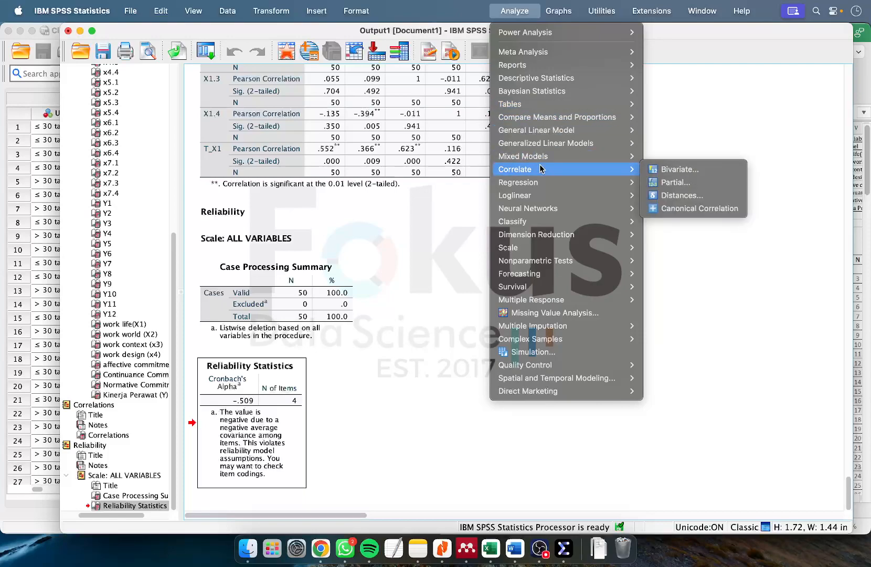
pyautogui.click(656, 169)
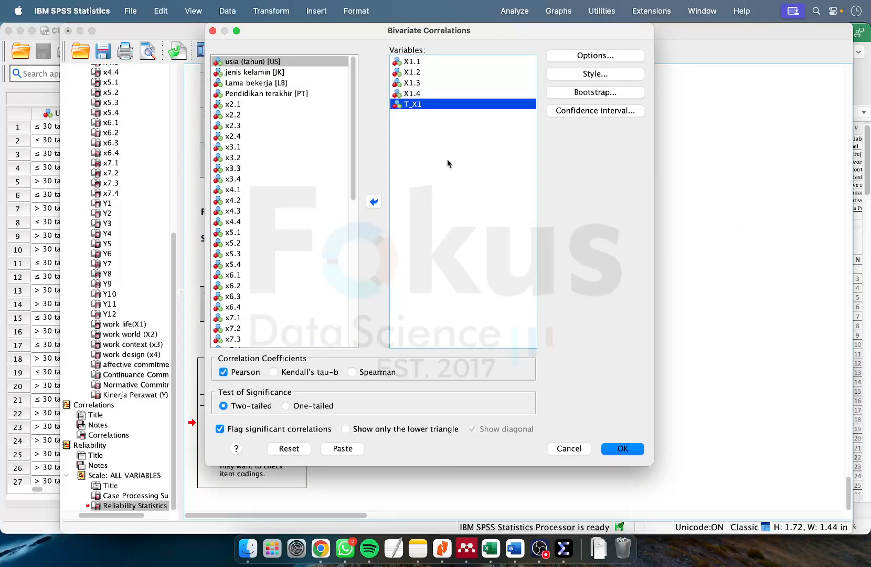
pyautogui.press('super+a')
pyautogui.click(372, 201)
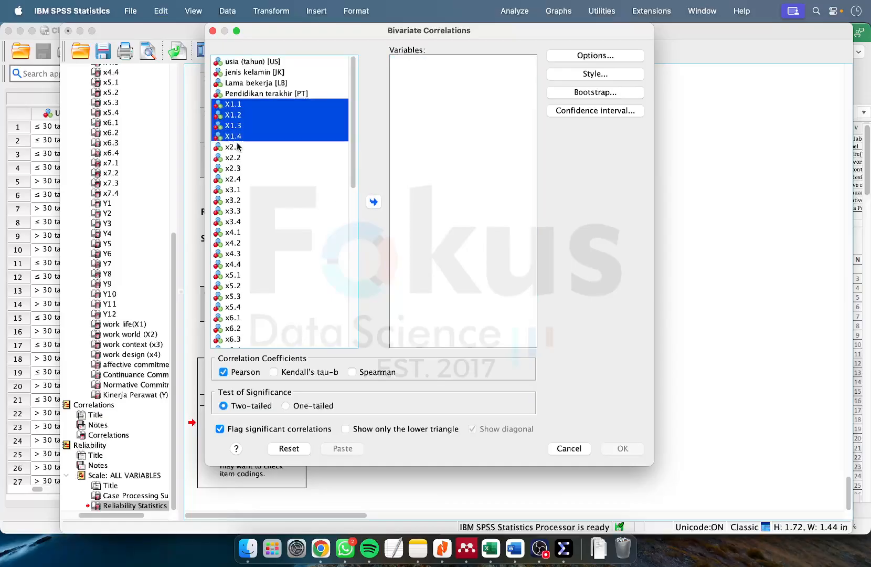
pyautogui.click(238, 147)
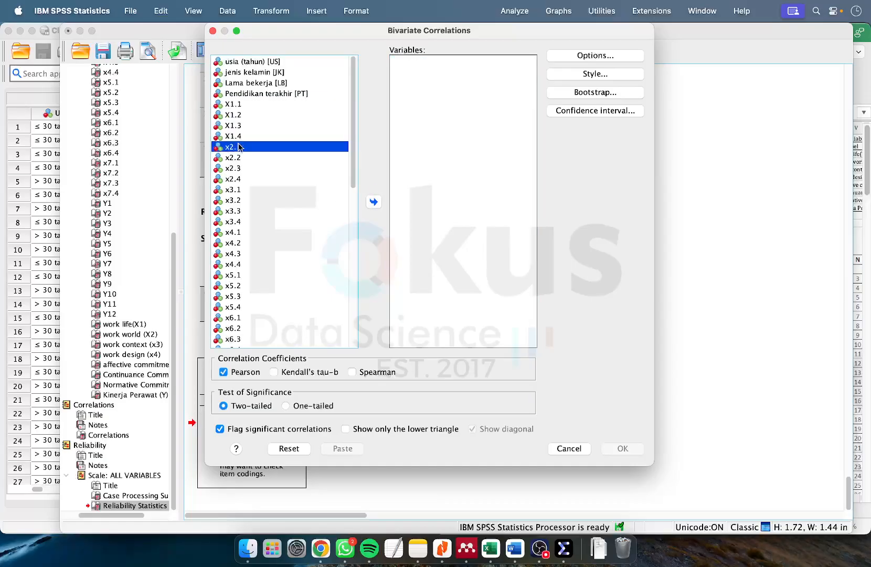
pyautogui.keyDown('shift'); pyautogui.click(245, 180); pyautogui.keyUp('shift')
pyautogui.click(374, 202)
pyautogui.scroll(-10, 290, 254)
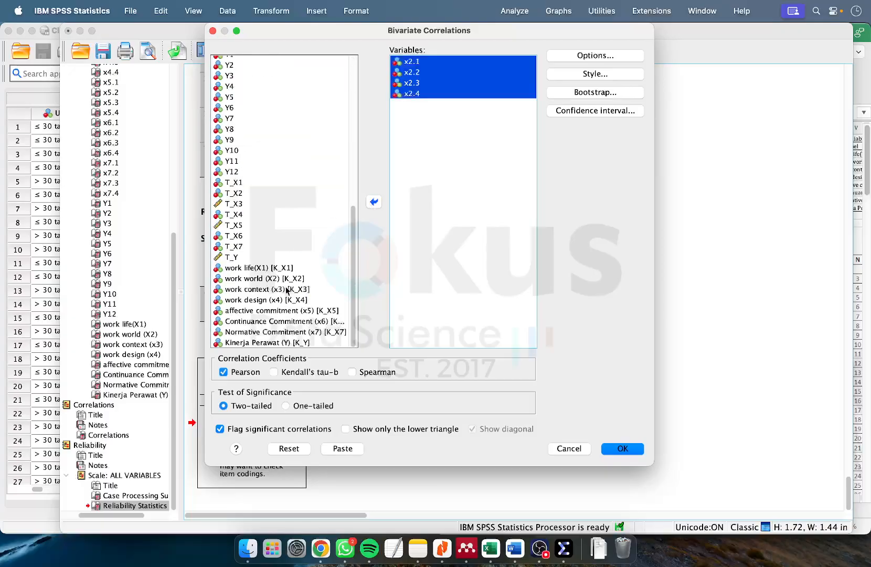
pyautogui.click(252, 195)
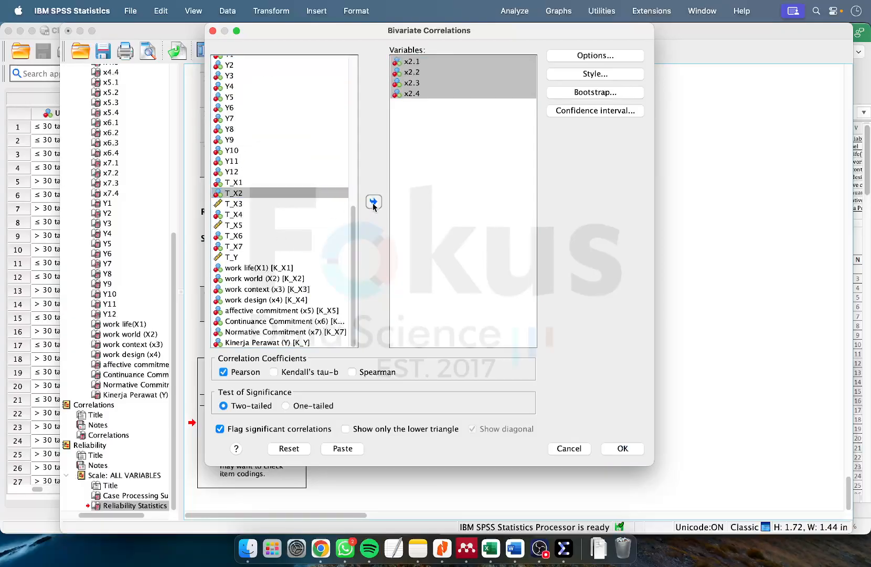
pyautogui.click(374, 201)
pyautogui.click(620, 447)
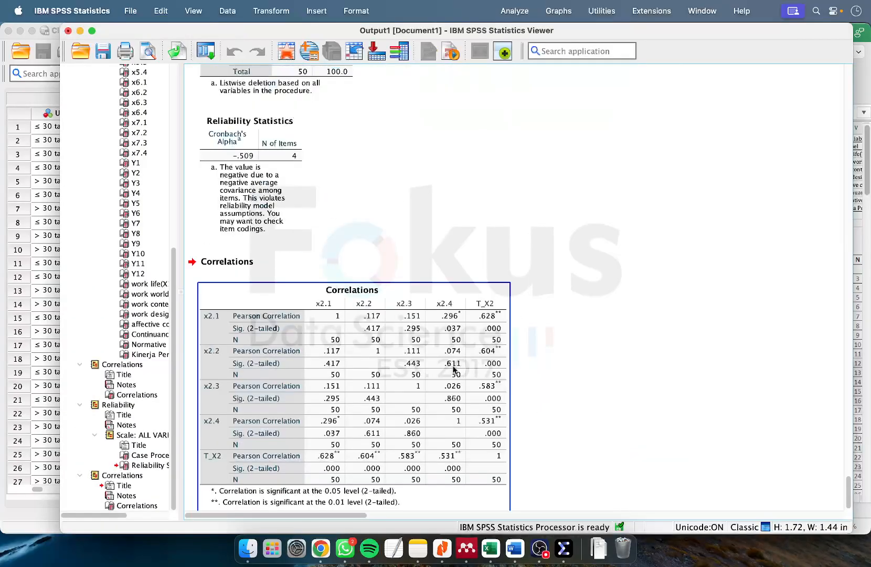
# - Replace the Reliability Analysis items with x2.1 through x2.4 and run it with the Alpha model
pyautogui.click(519, 15)
pyautogui.moveTo(603, 247)
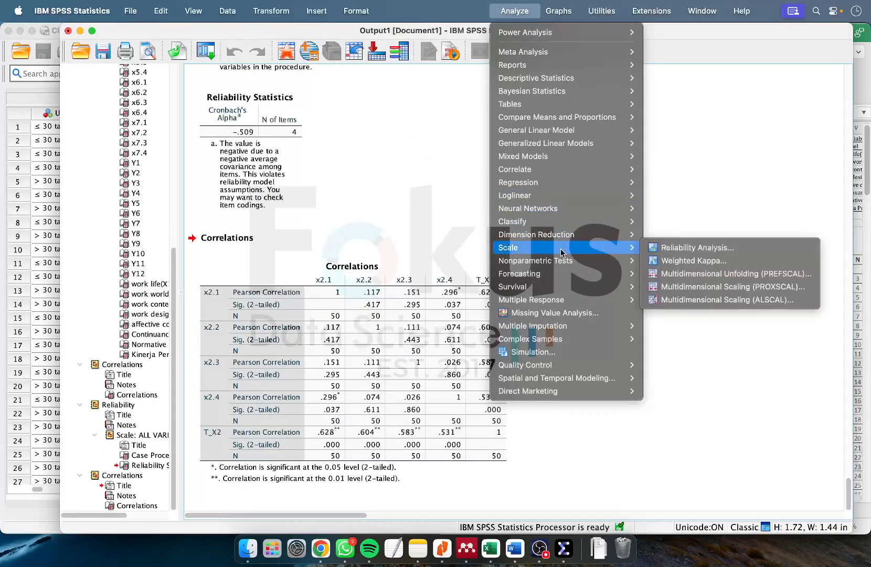
pyautogui.click(667, 252)
pyautogui.click(464, 169)
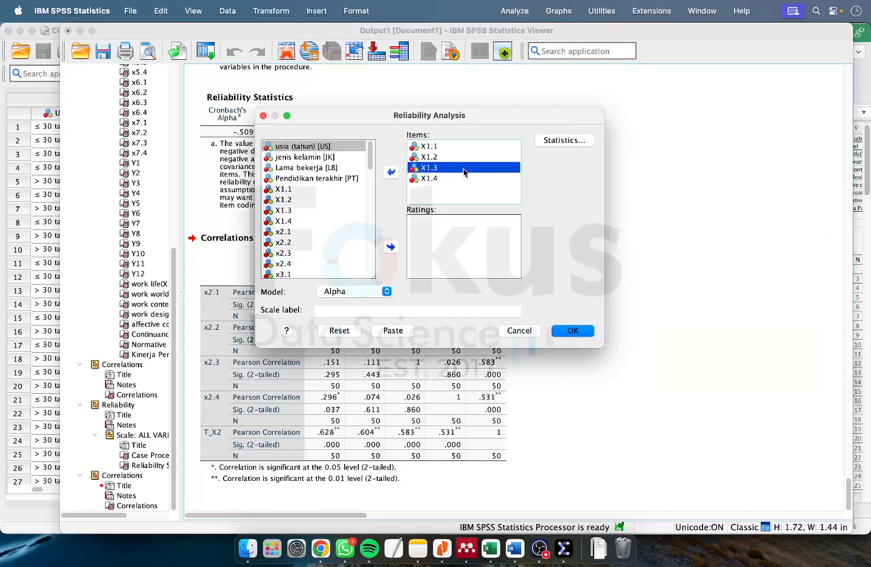
pyautogui.press('super+a')
pyautogui.click(387, 171)
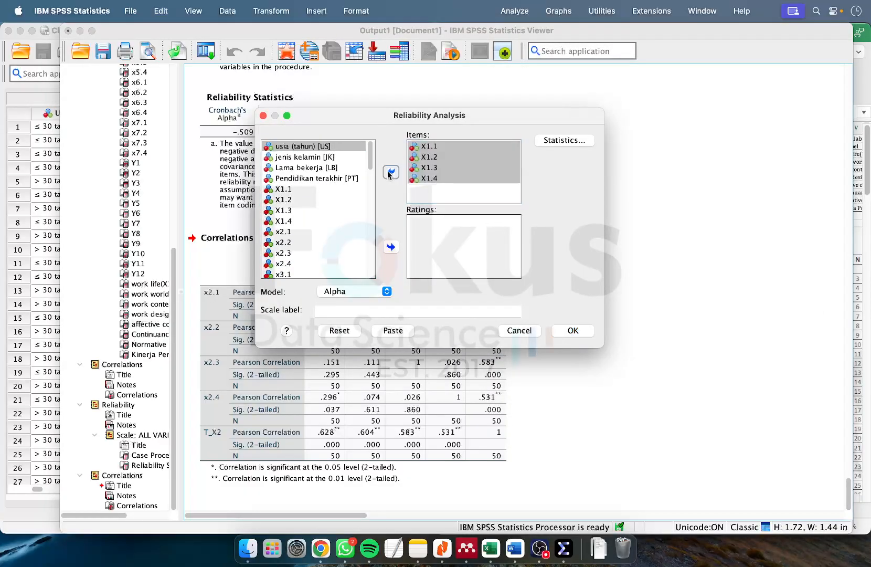
pyautogui.click(295, 231)
pyautogui.scroll(-1, 298, 237)
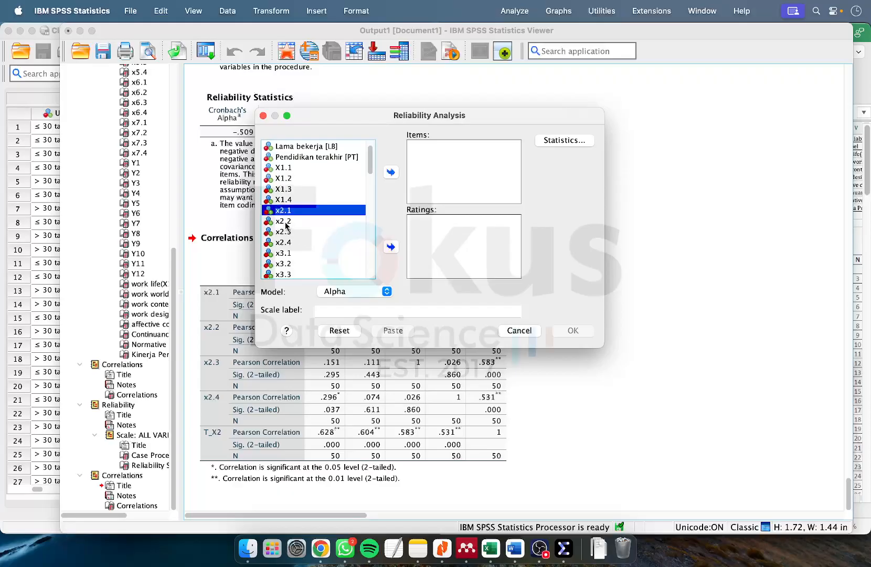
pyautogui.scroll(-1, 286, 225)
pyautogui.keyDown('shift'); pyautogui.click(292, 221); pyautogui.keyUp('shift')
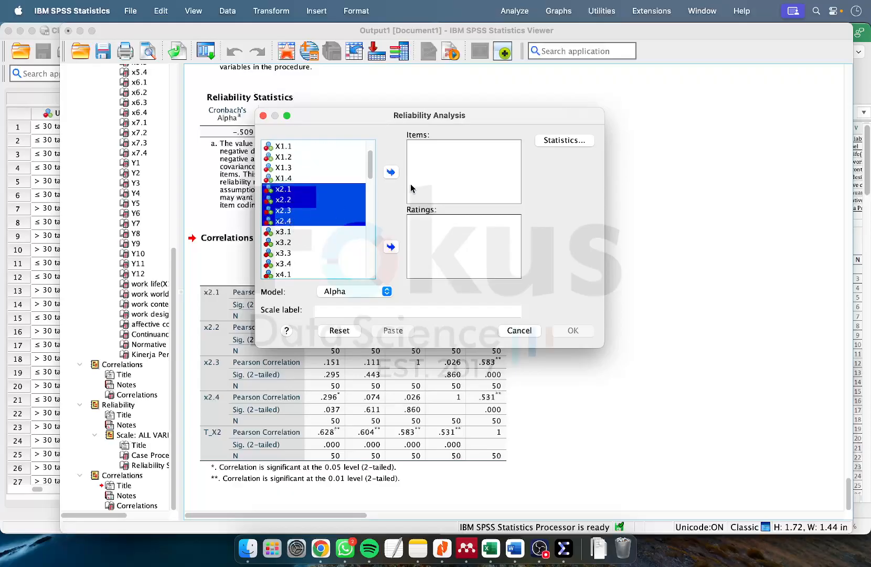
pyautogui.click(393, 172)
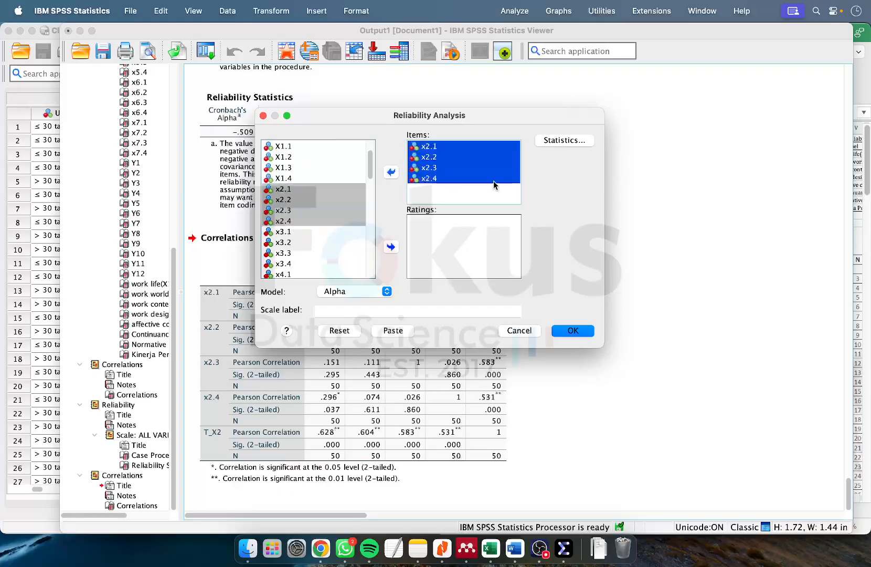
pyautogui.click(575, 327)
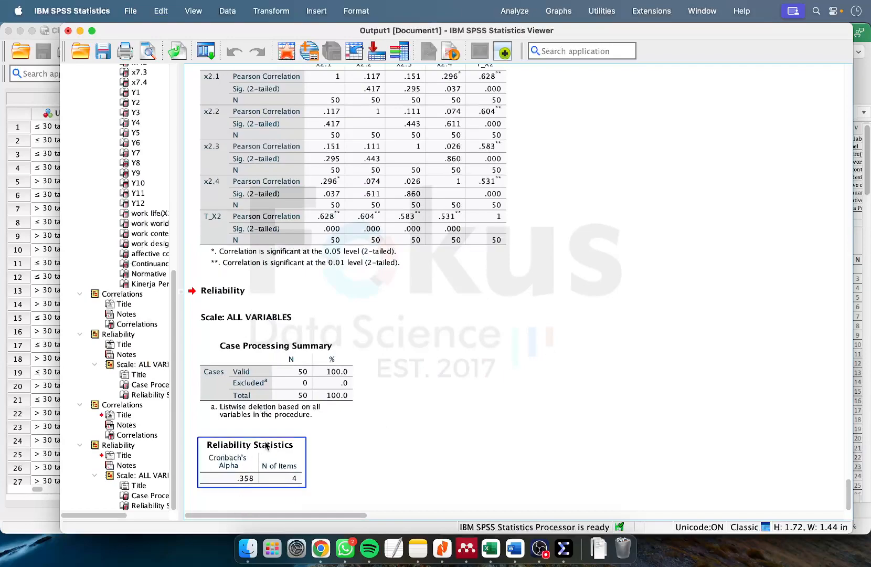
# - Review the Correlations and Reliability Statistics tables for the X1 and x2 items in the output
pyautogui.scroll(8, 529, 267)
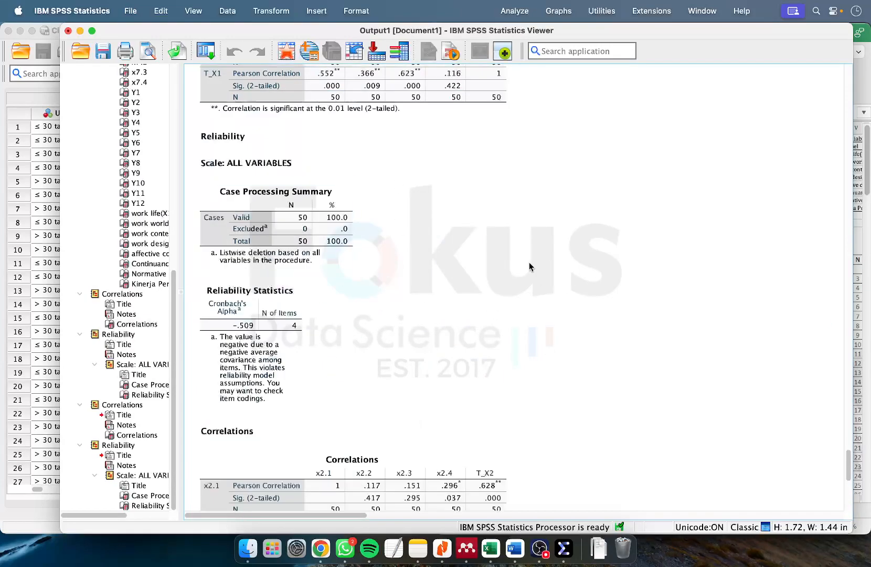
pyautogui.scroll(-8, 529, 267)
pyautogui.scroll(14, 534, 376)
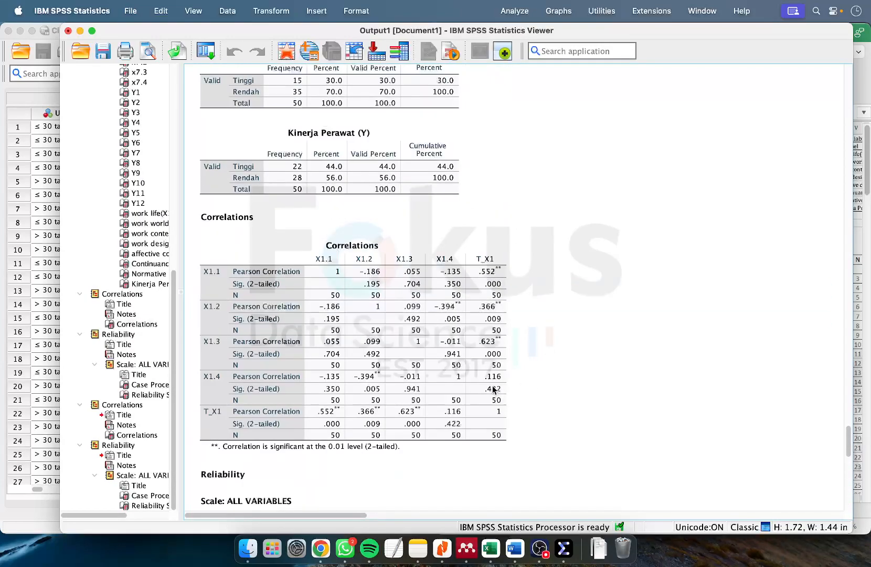
pyautogui.scroll(-10, 455, 341)
pyautogui.click(340, 303)
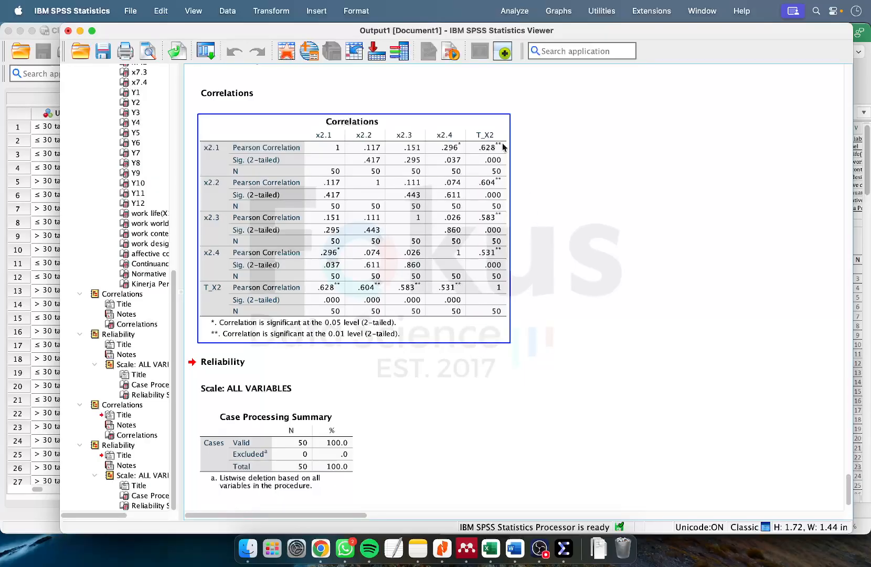
pyautogui.scroll(-3, 472, 236)
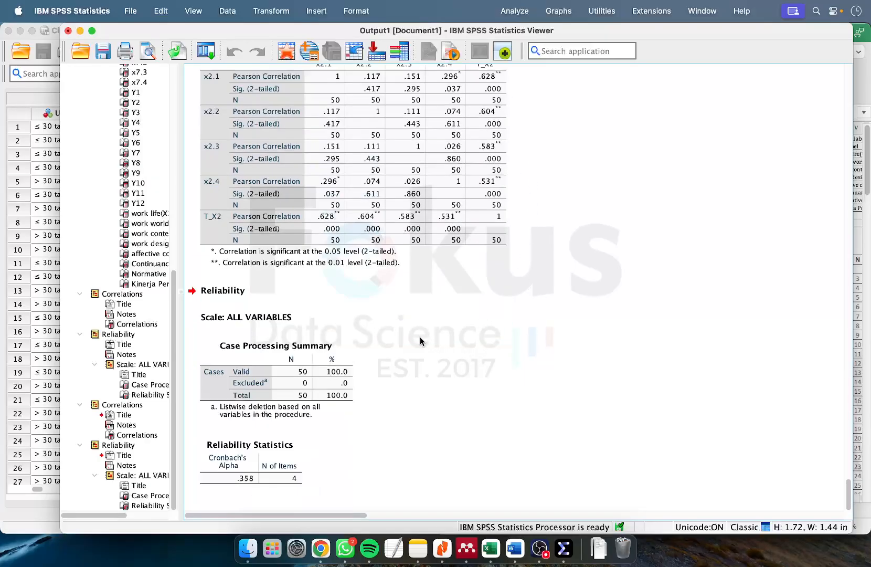
pyautogui.click(246, 469)
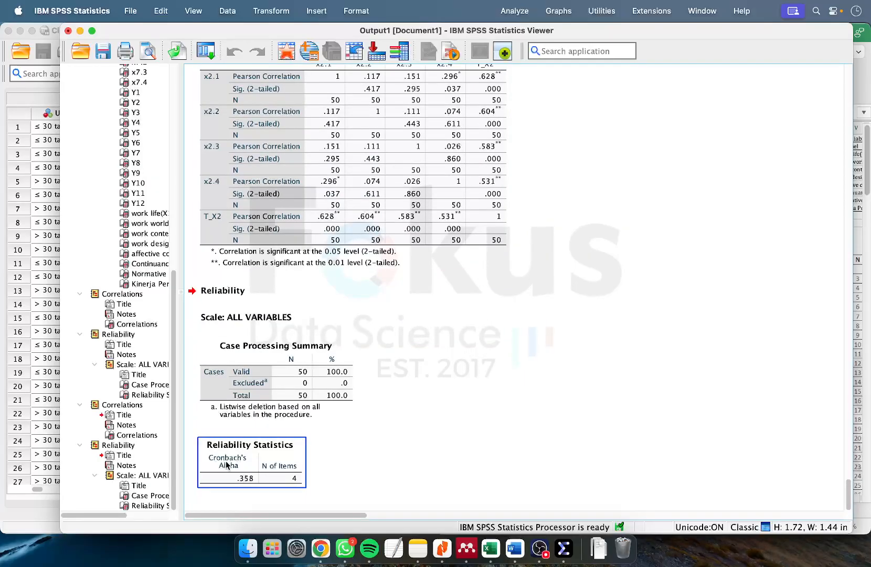
# - Switch to the Excel workbook to view the Pearson validity tables on the validitas reliabilitas sheet
pyautogui.click(515, 546)
pyautogui.click(488, 548)
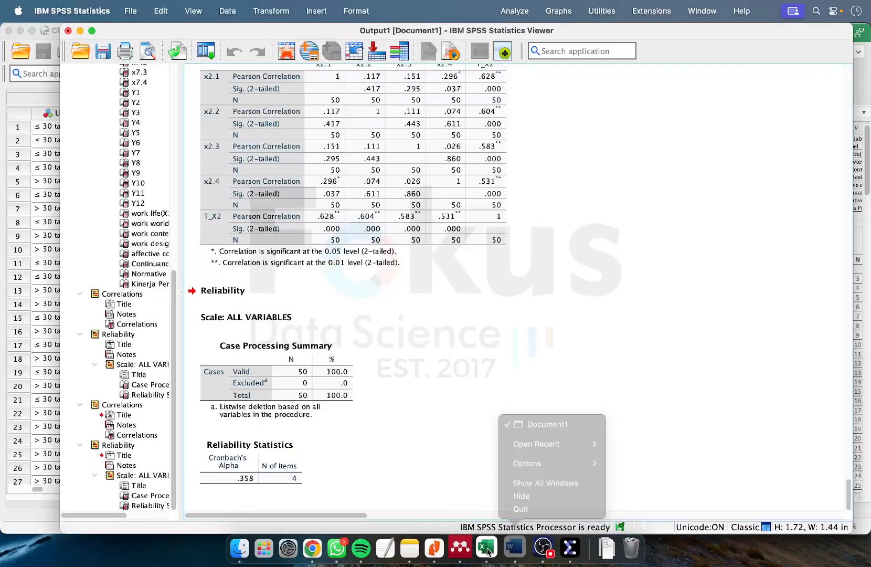
pyautogui.click(488, 548)
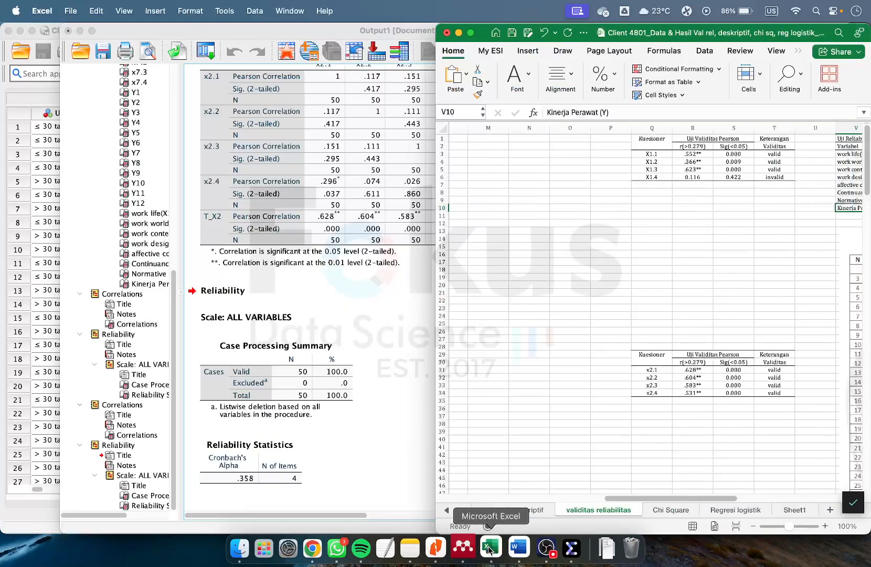
# - Add a new worksheet to the workbook and return to the validitas reliabilitas sheet, enlarged to 130%
pyautogui.hscroll(4, 644, 295)
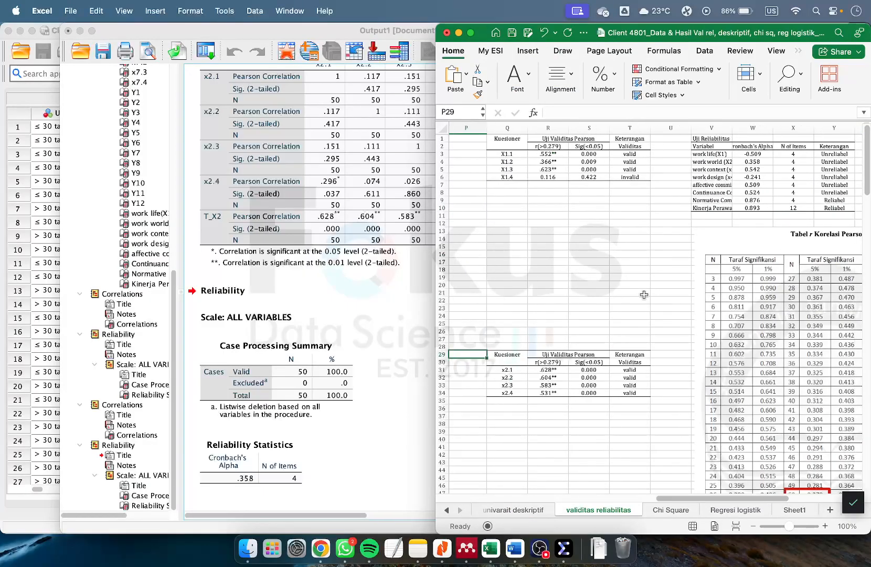
pyautogui.click(826, 526)
pyautogui.click(826, 526)
pyautogui.click(829, 513)
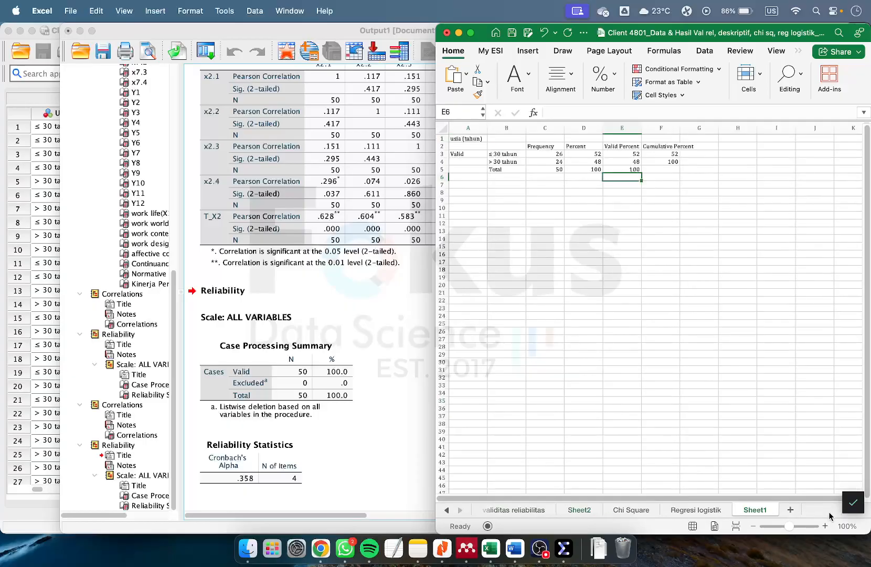
pyautogui.click(705, 510)
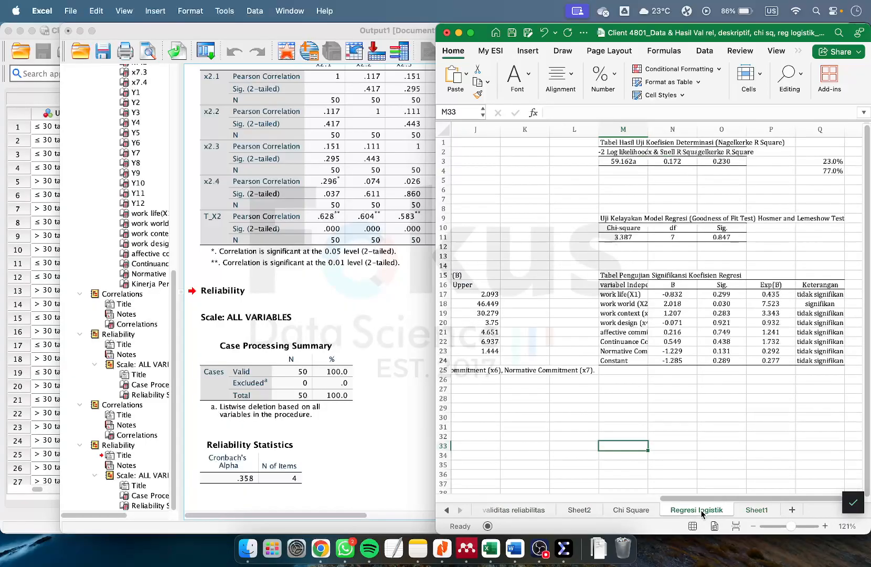
pyautogui.click(512, 509)
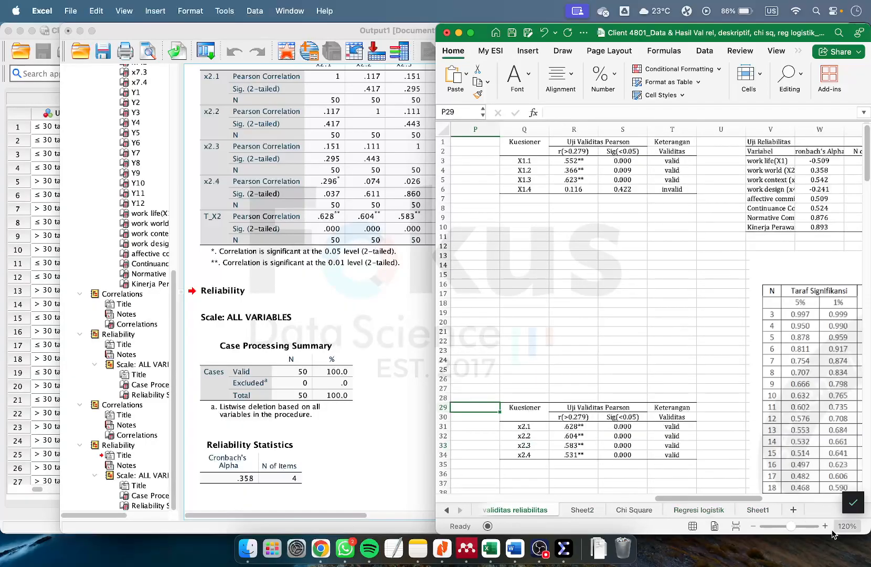
pyautogui.click(826, 526)
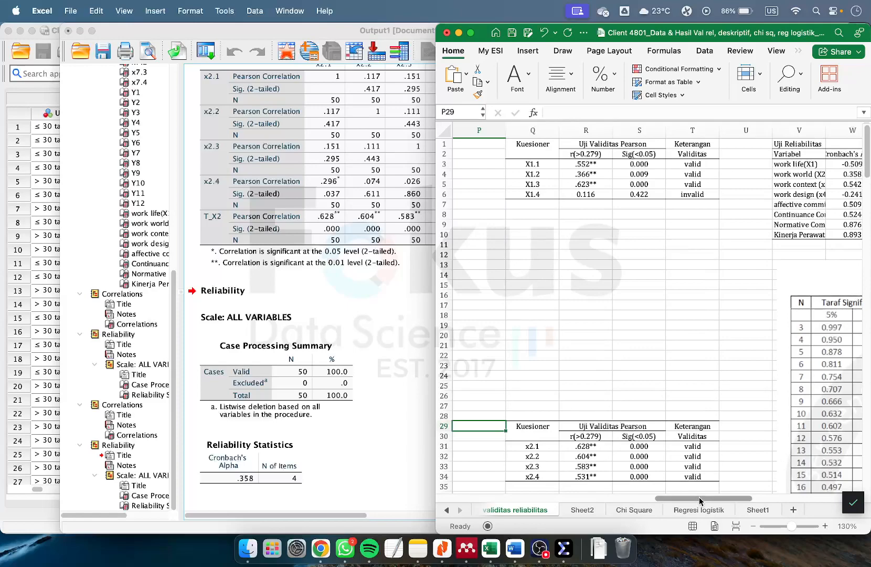
# - Examine the T_X1 column of the Excel correlation table, and switch to the SPSS output to view the x2 Correlations table
pyautogui.moveTo(699, 500); pyautogui.dragTo(493, 491)
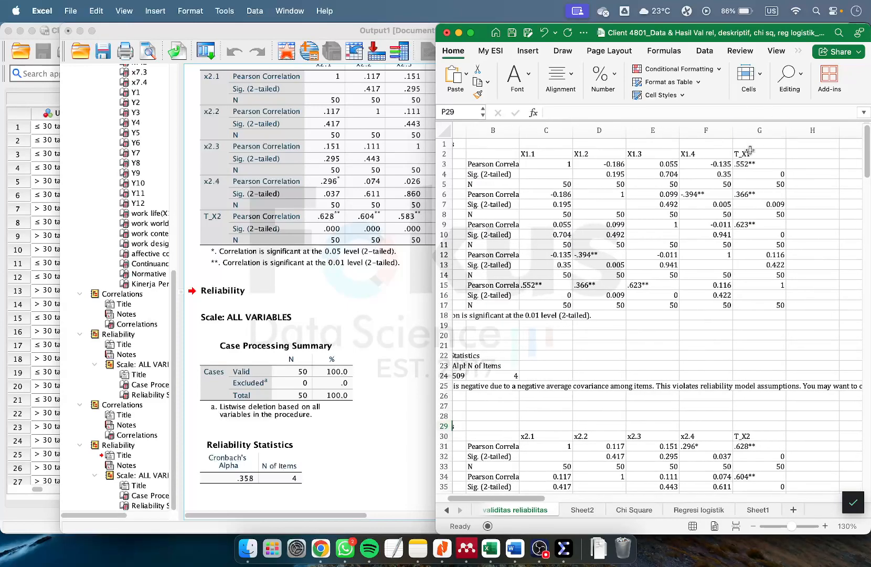
pyautogui.moveTo(750, 151); pyautogui.dragTo(759, 317)
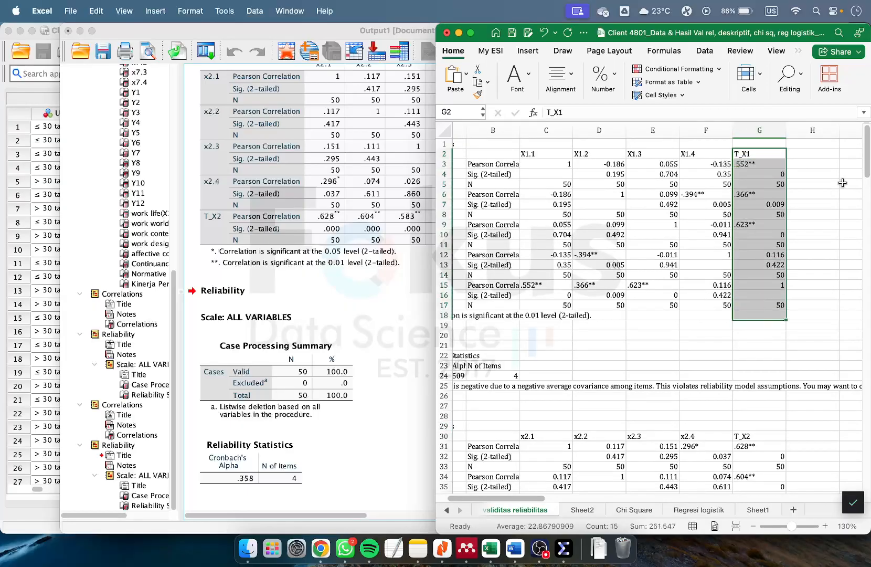
pyautogui.click(842, 183)
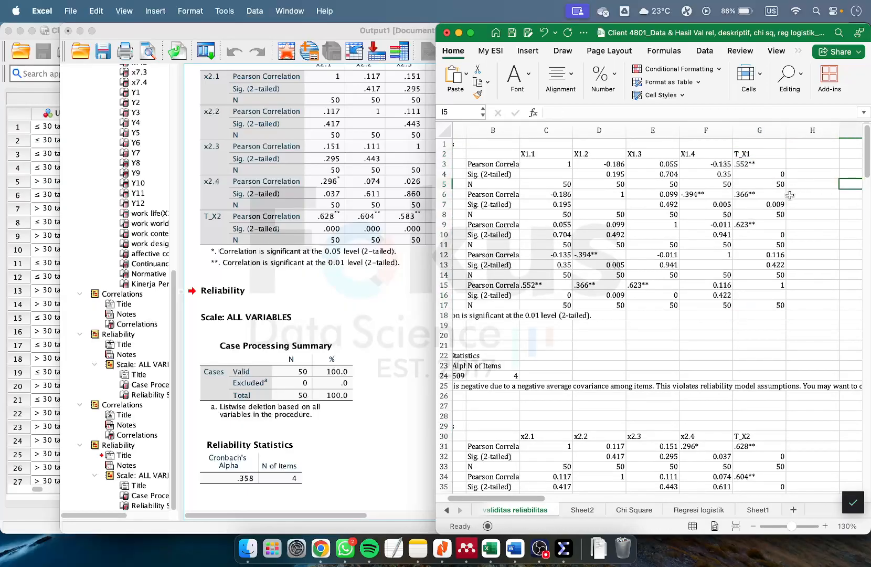
pyautogui.hscroll(3, 790, 195)
pyautogui.click(408, 295)
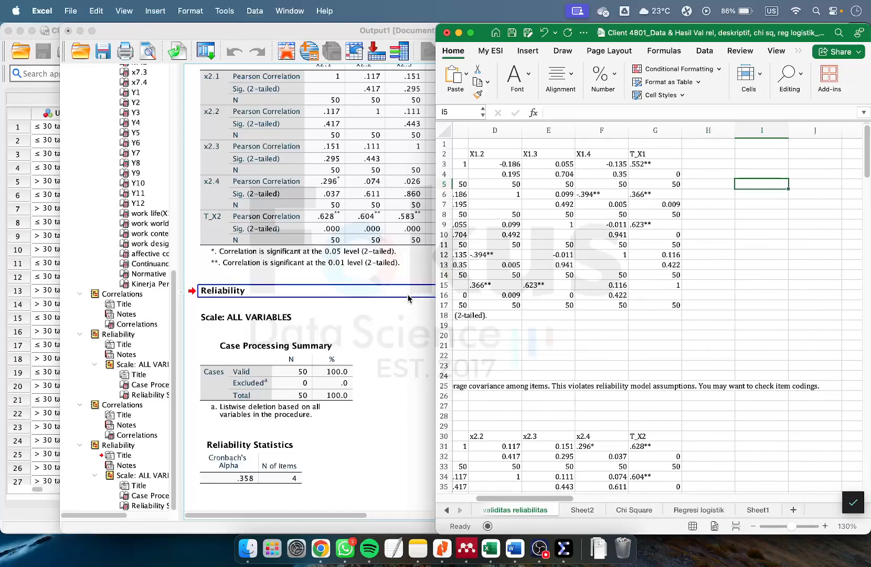
pyautogui.scroll(2, 481, 328)
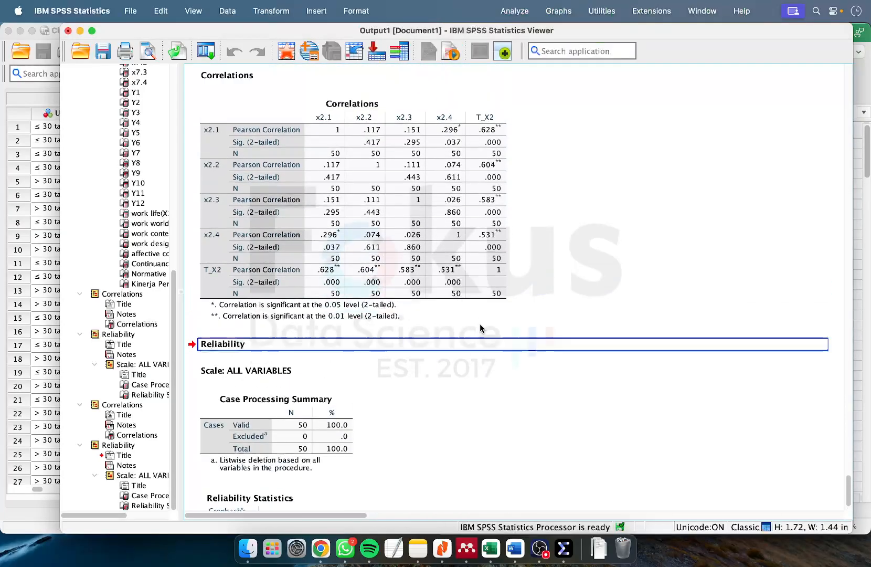
pyautogui.scroll(1, 480, 328)
pyautogui.click(316, 219)
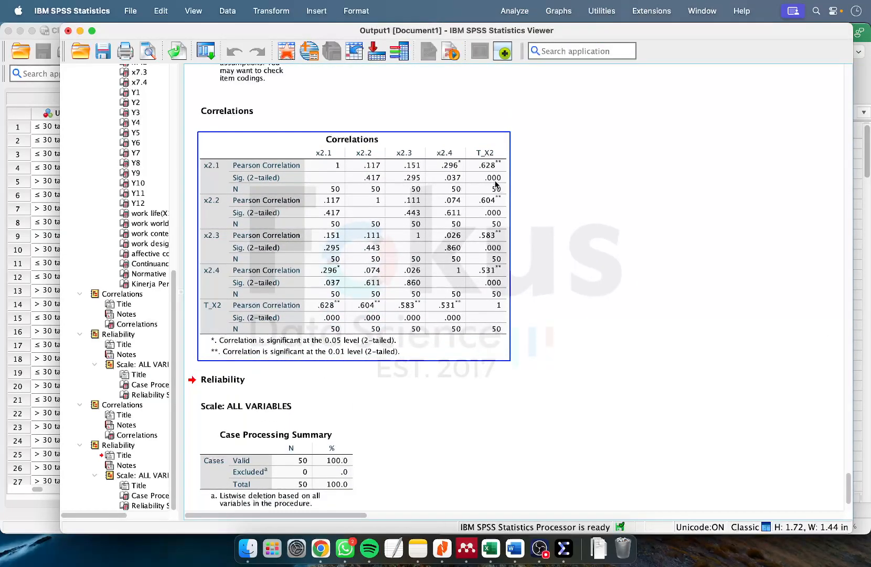
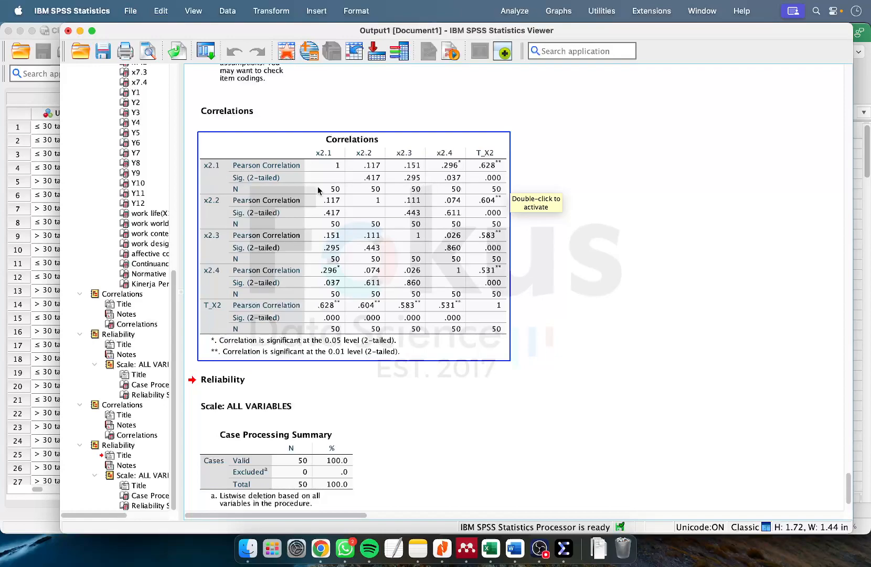
# - Switch to Word and close Document1, deleting it without saving
pyautogui.click(515, 548)
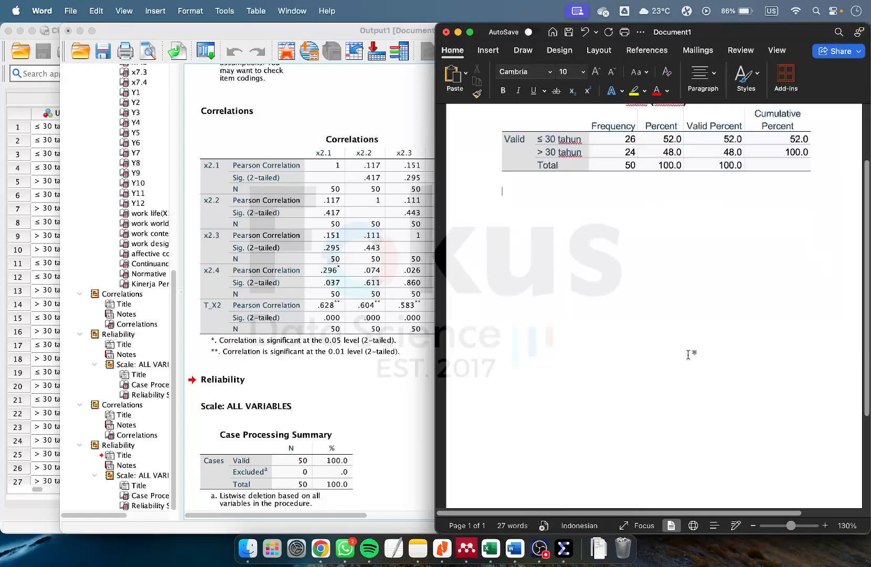
pyautogui.scroll(-5, 689, 354)
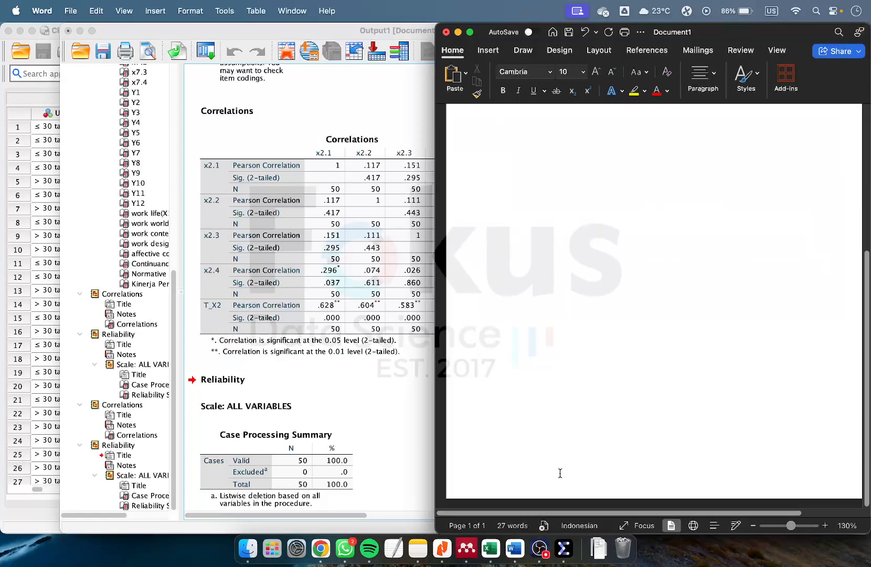
pyautogui.click(447, 33)
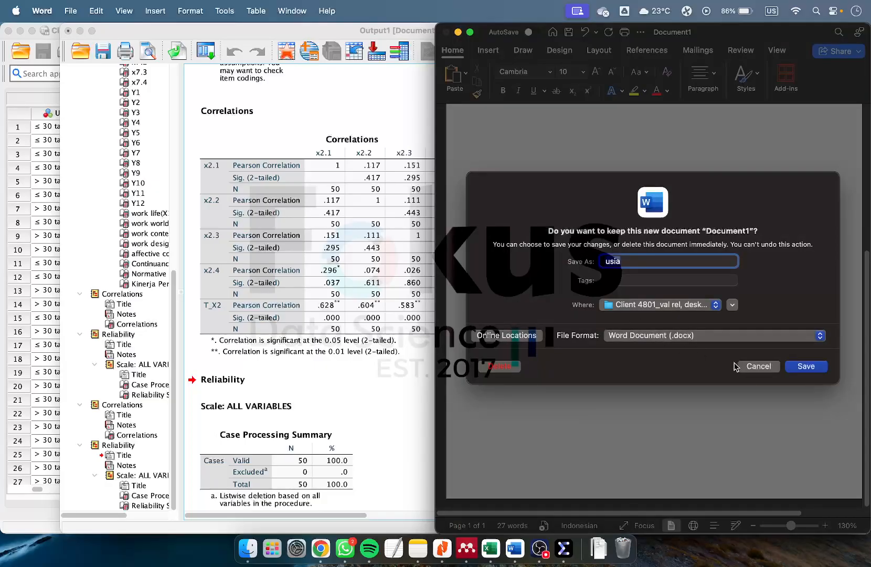
pyautogui.click(507, 366)
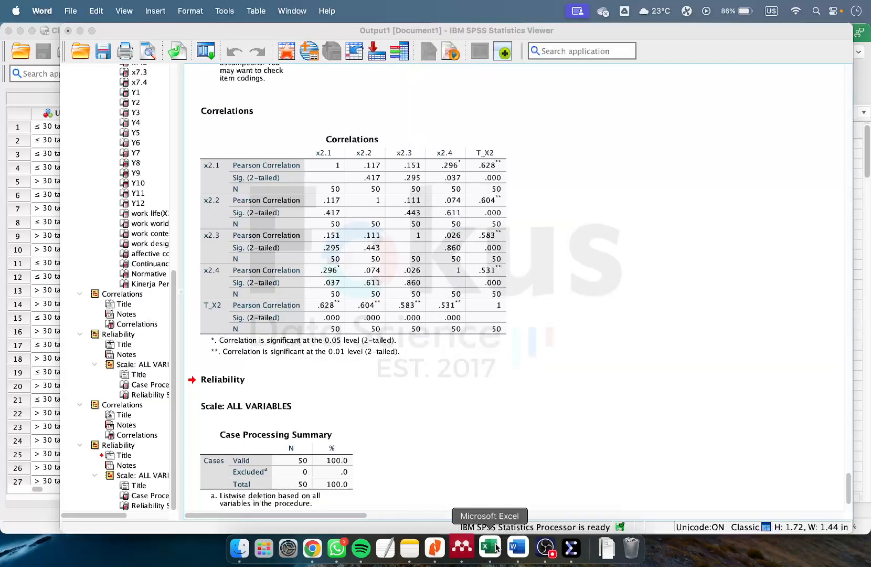
# - Switch to Excel and examine the Pearson validity table for items x2.1 through x2.4 on the validitas reliabilitas sheet
pyautogui.click(496, 548)
pyautogui.hscroll(5, 700, 210)
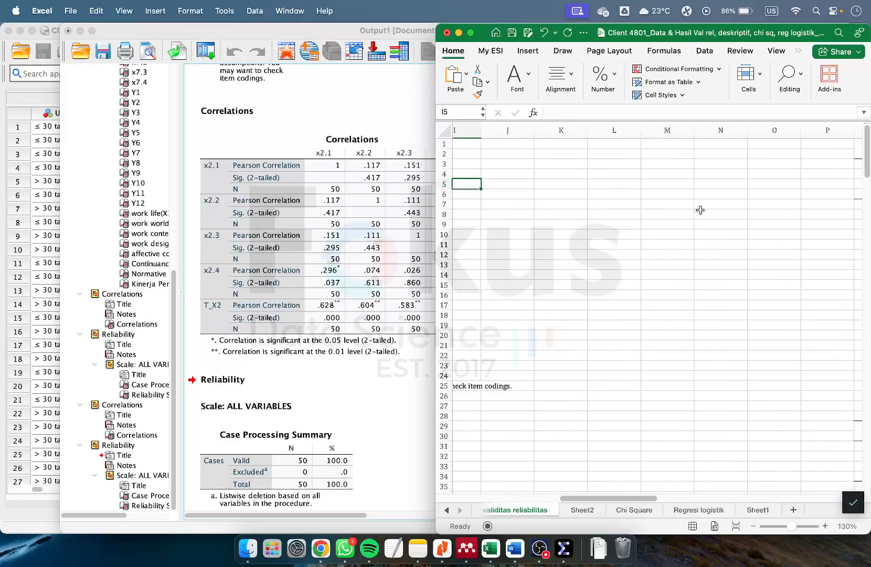
pyautogui.hscroll(5, 700, 210)
pyautogui.scroll(-2, 762, 334)
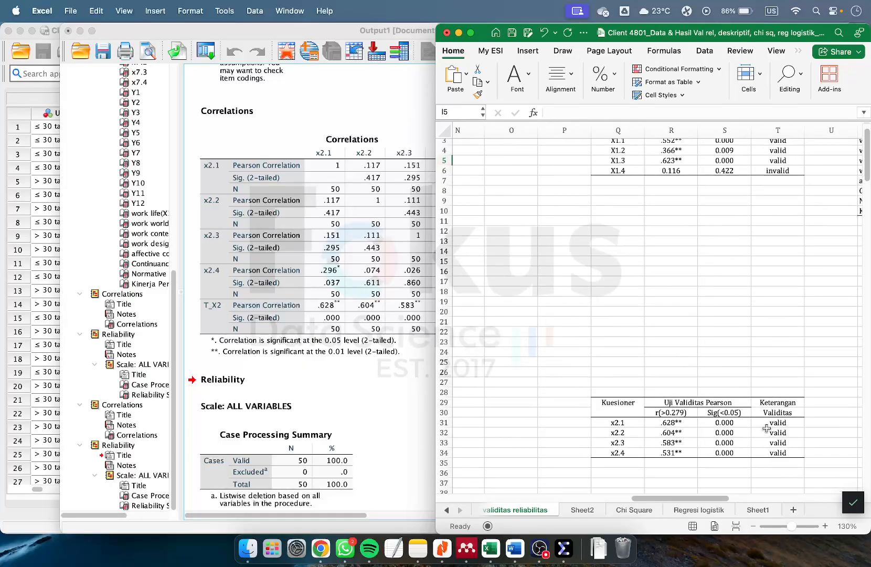
pyautogui.click(766, 428)
pyautogui.click(624, 432)
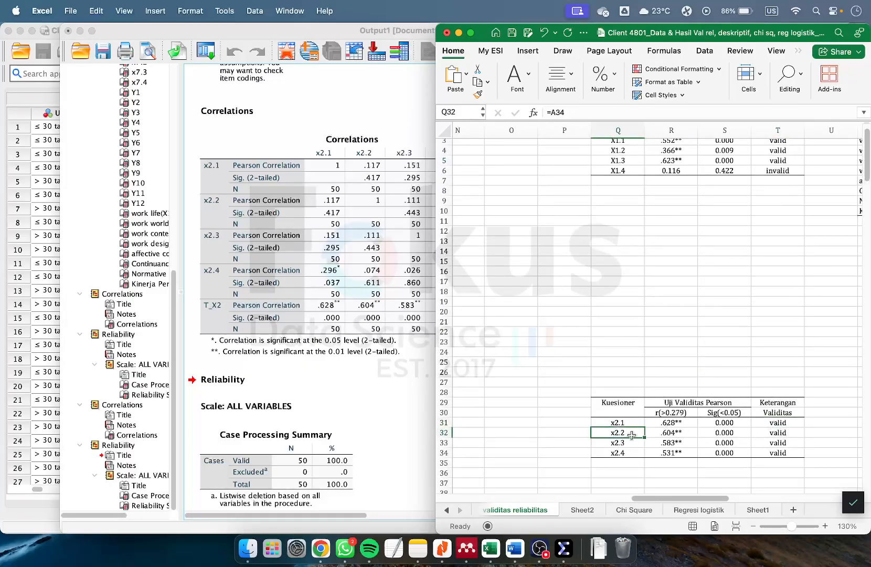
# - Switch to the SPSS output and compare the Correlations and Reliability Statistics tables of the x2 and X1 items
pyautogui.click(320, 232)
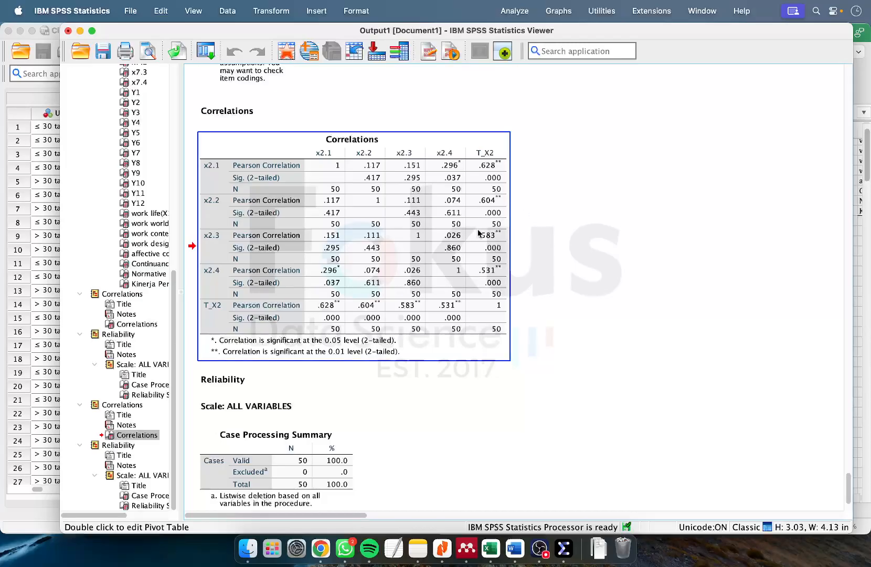
pyautogui.scroll(-3, 402, 265)
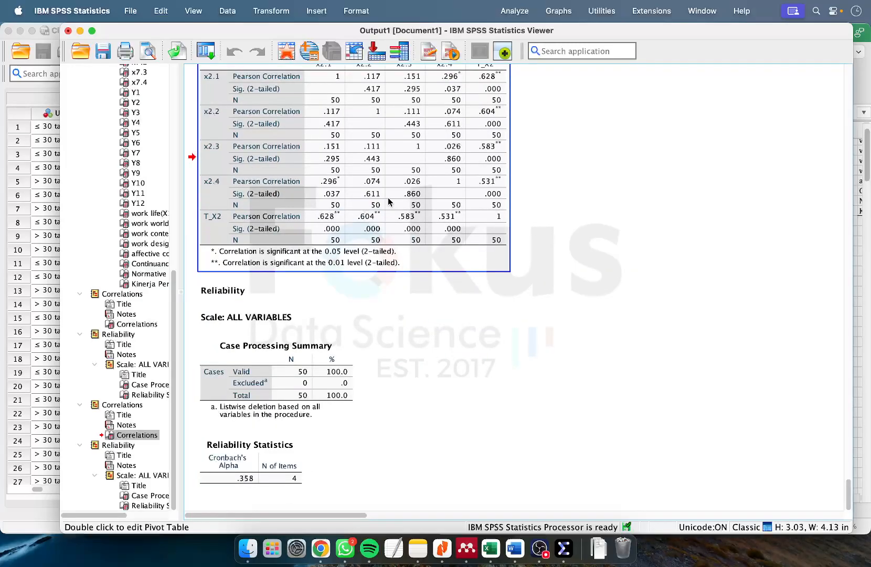
pyautogui.click(222, 459)
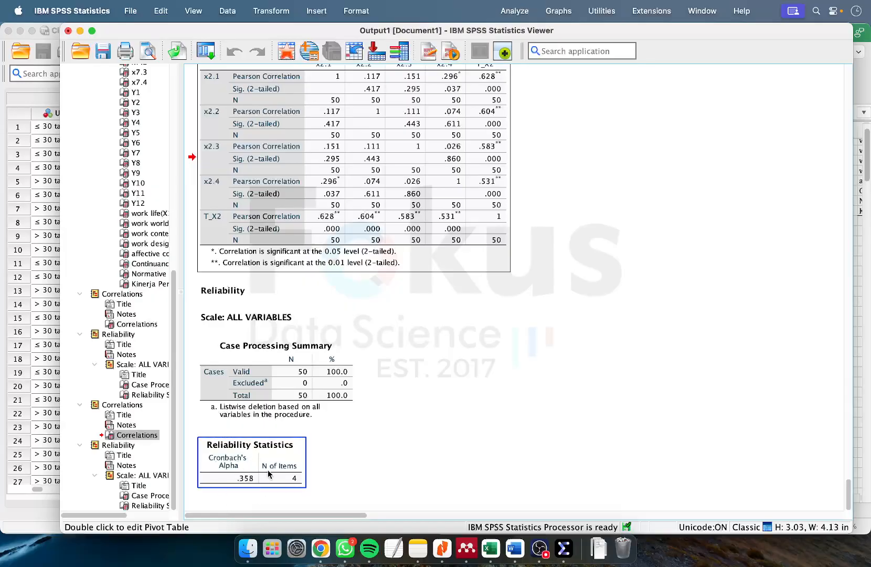
pyautogui.scroll(6, 267, 472)
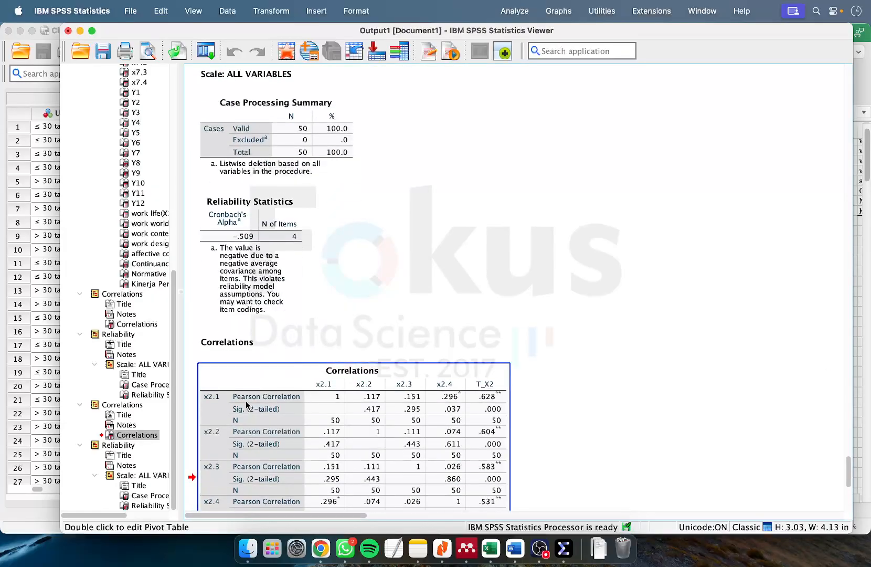
pyautogui.scroll(-2, 246, 404)
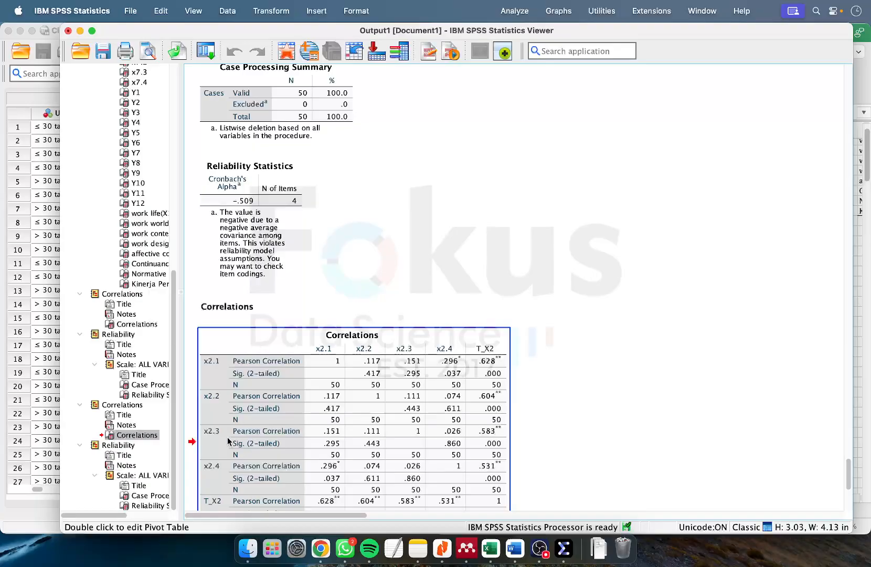
pyautogui.scroll(-10, 229, 442)
pyautogui.scroll(20, 236, 456)
pyautogui.scroll(-3, 294, 436)
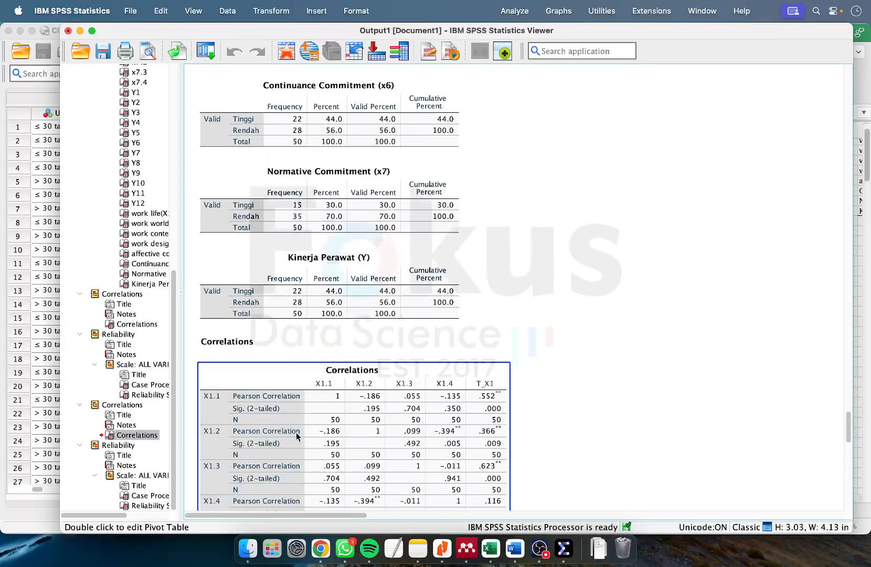
pyautogui.scroll(-10, 296, 432)
pyautogui.click(296, 432)
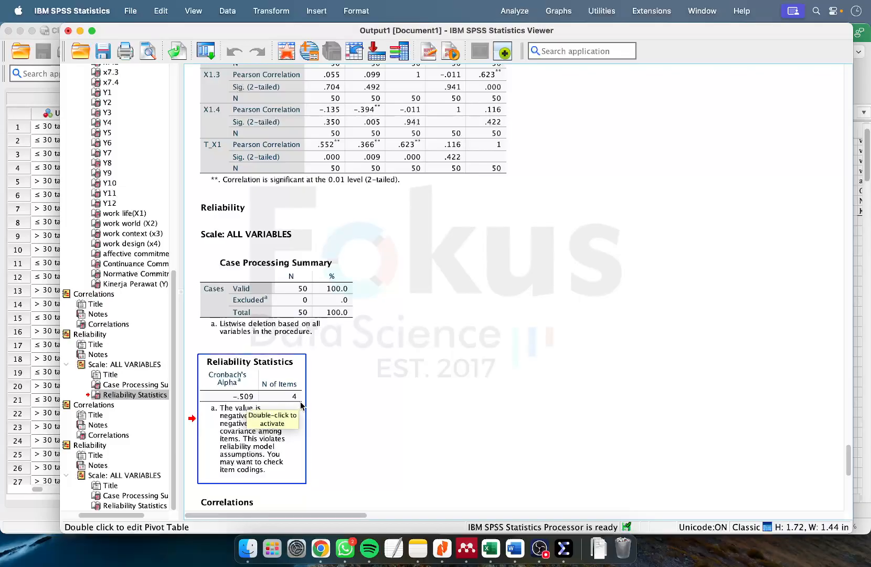
# - Switch to Excel and examine the reliability summary, the Pearson r table, and the r and Sig columns of the X1 validity table
pyautogui.click(493, 548)
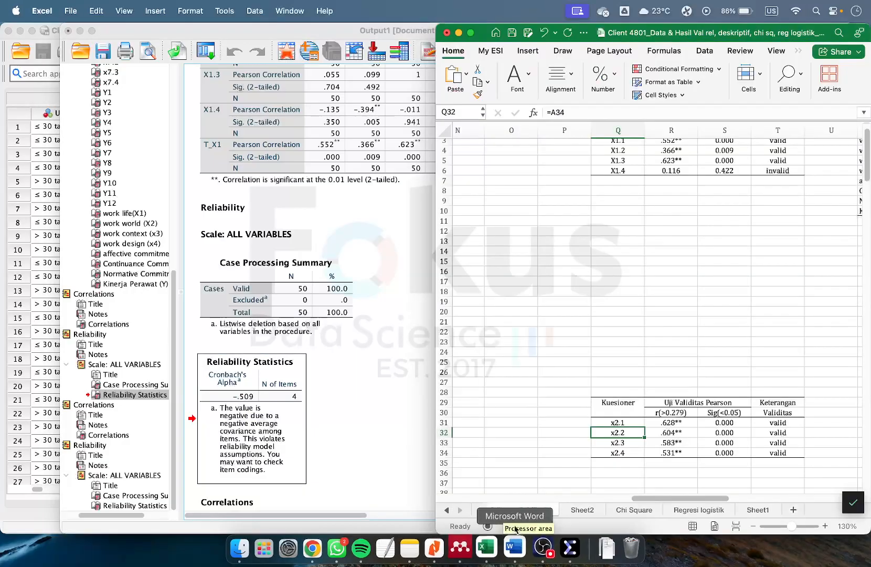
pyautogui.click(679, 264)
pyautogui.hscroll(2, 676, 262)
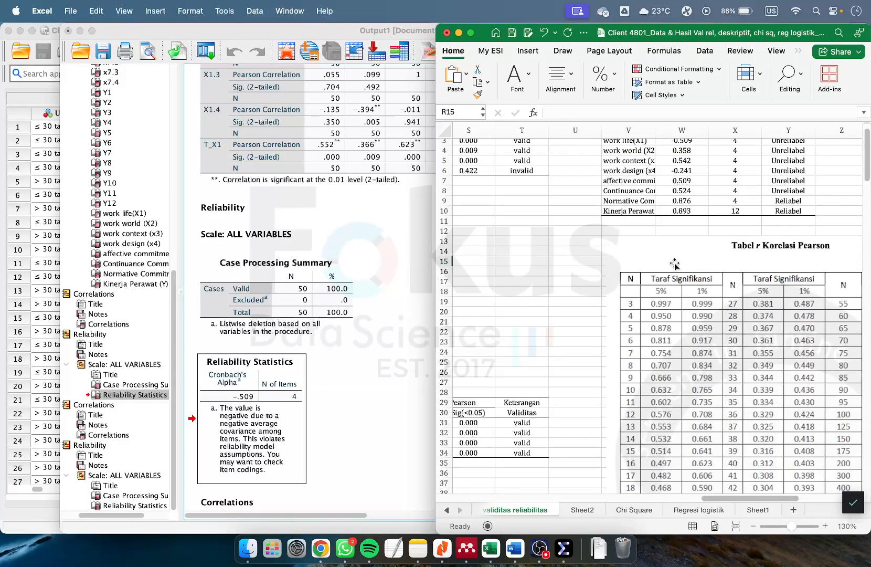
pyautogui.scroll(2, 674, 261)
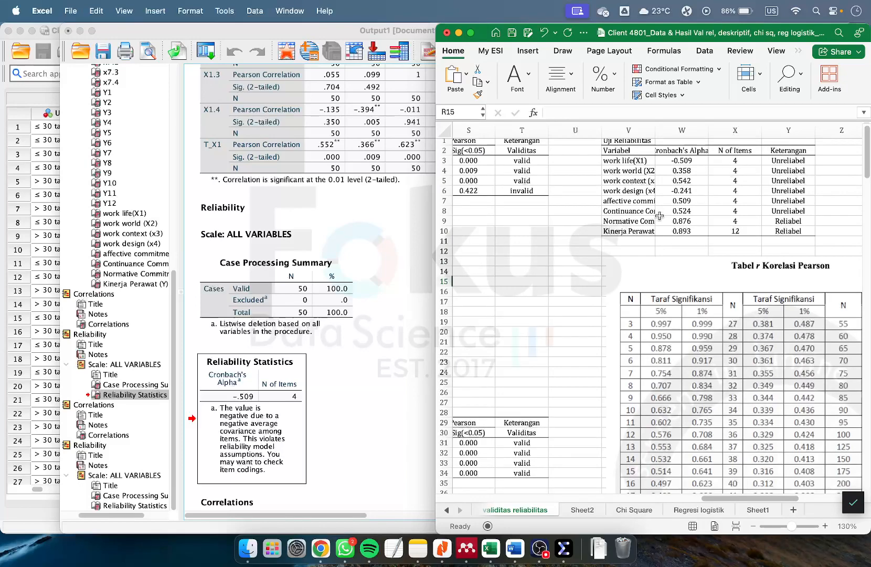
pyautogui.click(734, 315)
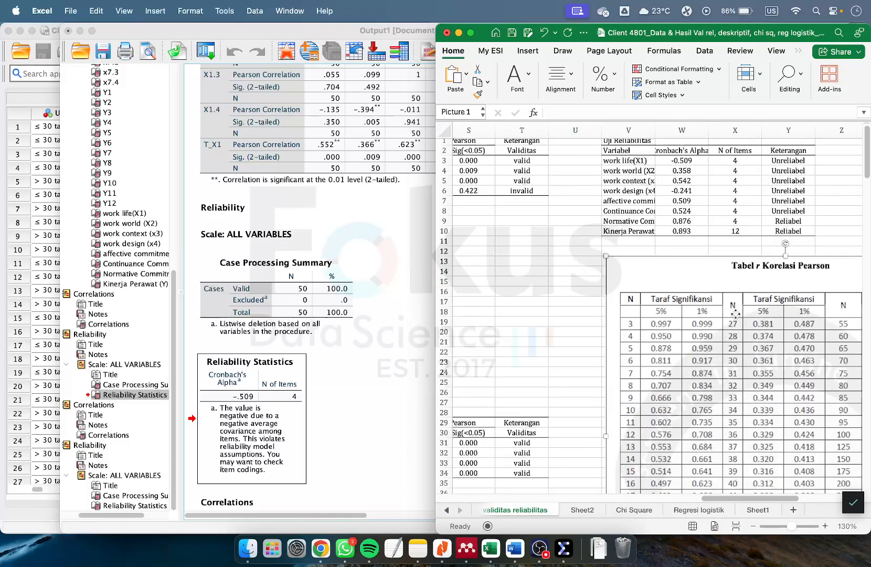
pyautogui.click(547, 293)
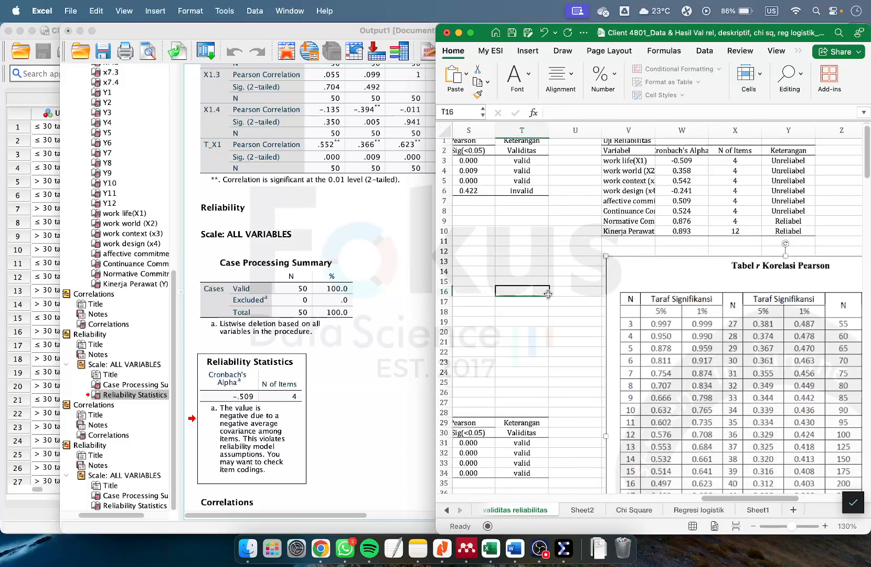
pyautogui.hscroll(-1, 548, 294)
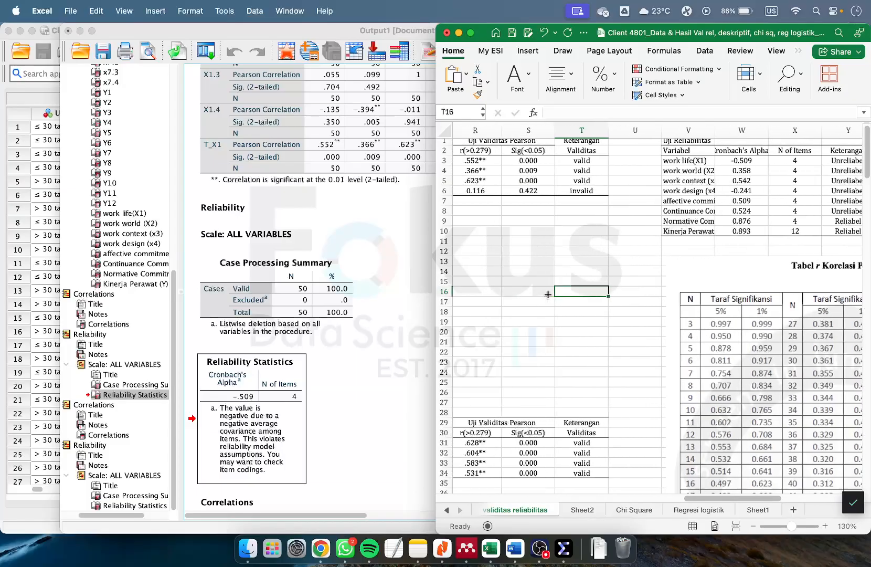
pyautogui.click(483, 150)
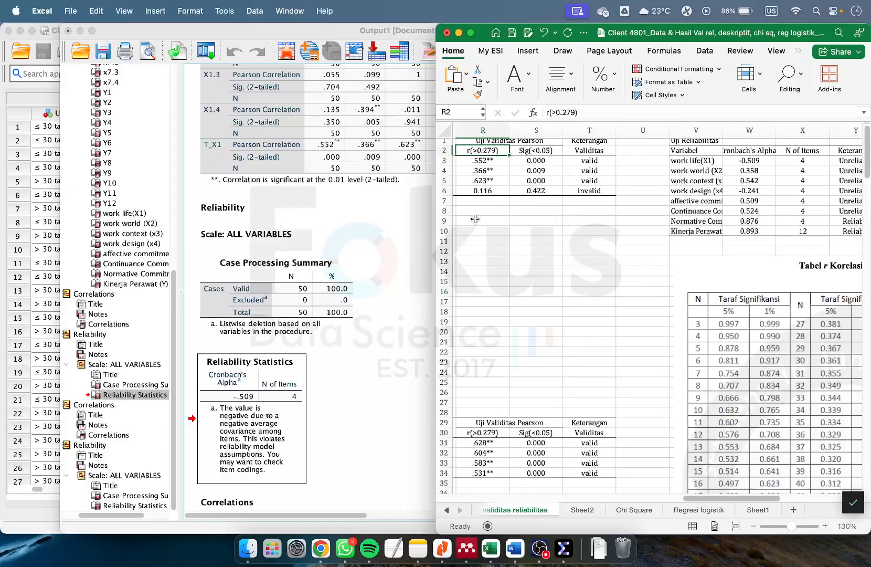
pyautogui.moveTo(470, 220); pyautogui.dragTo(482, 150)
pyautogui.moveTo(540, 158); pyautogui.dragTo(538, 155)
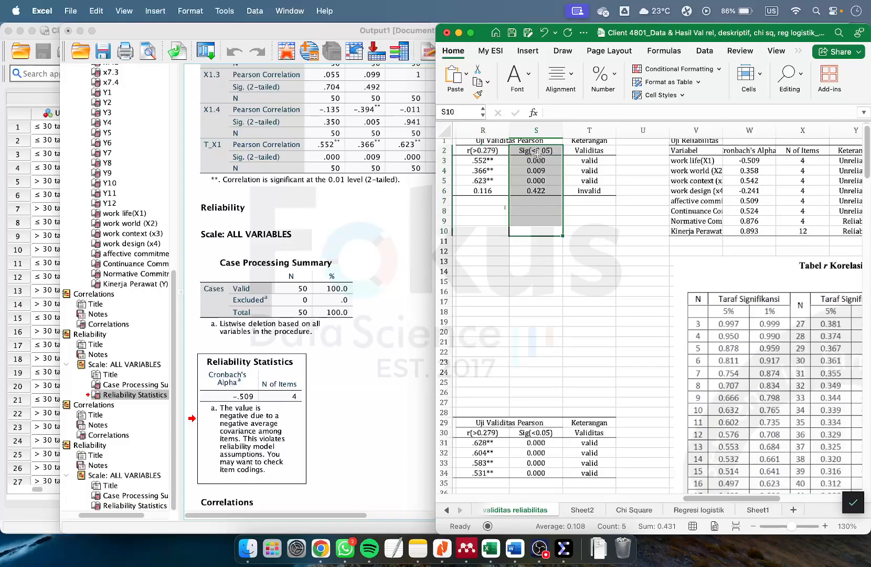
pyautogui.click(629, 284)
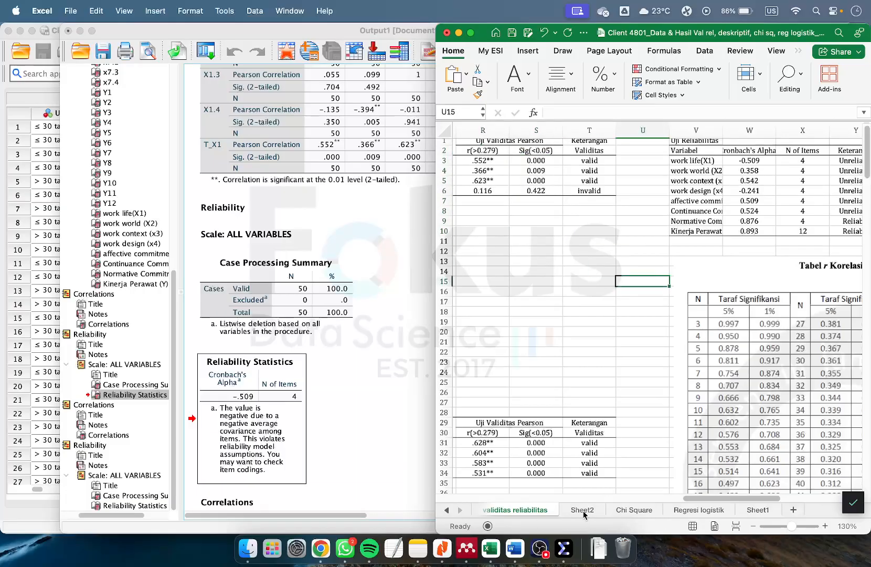
# - Examine the Continuance Commitment and Normative Commitment crosstabs against Kinerja Perawat (Y) on the Chi Square sheet
pyautogui.click(629, 510)
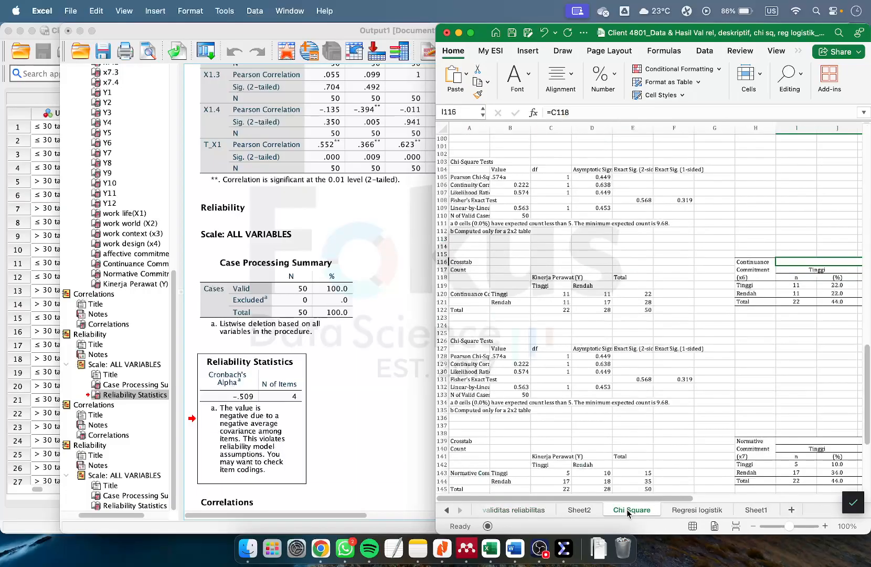
pyautogui.scroll(-5, 682, 328)
pyautogui.hscroll(-5, 682, 329)
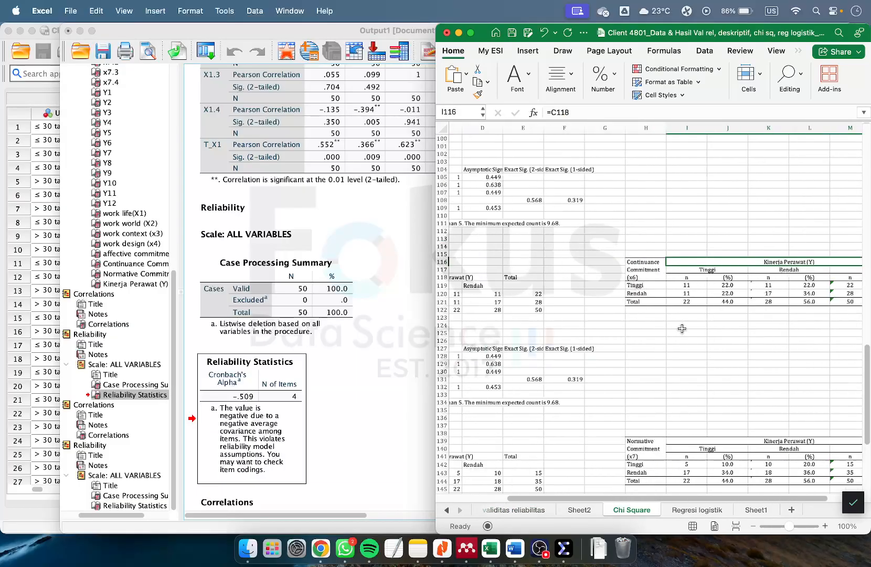
# - Switch to the SPSS output and set Kinerja Perawat (Y) as the column variable of a new Crosstabs analysis
pyautogui.click(399, 245)
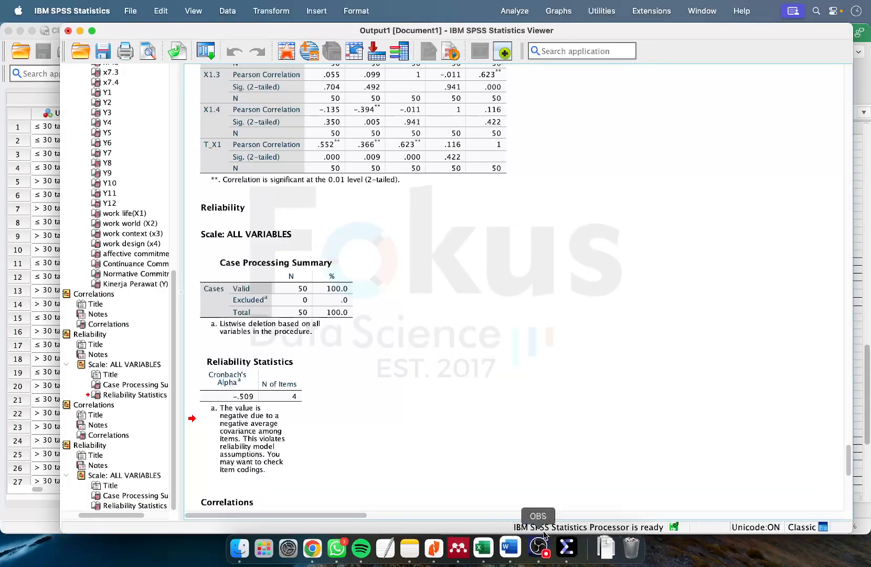
pyautogui.click(540, 548)
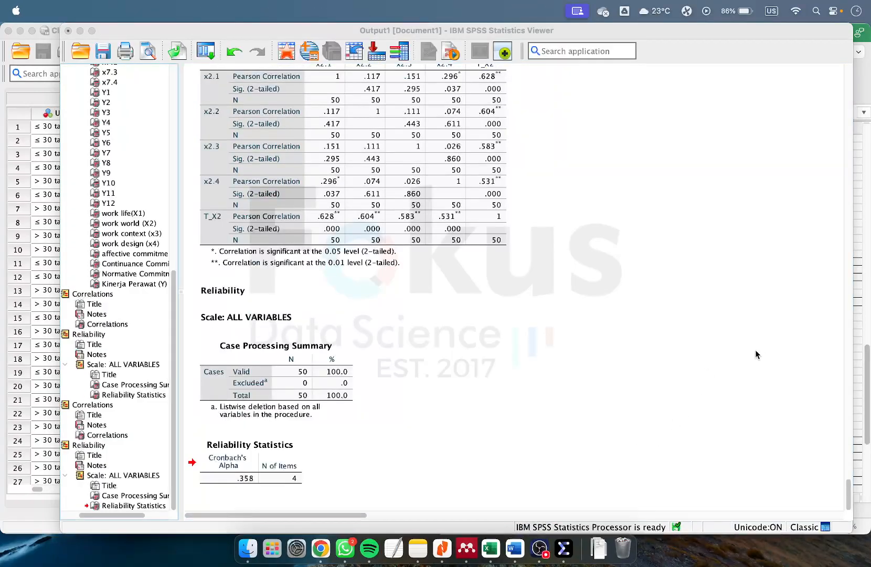
pyautogui.click(756, 352)
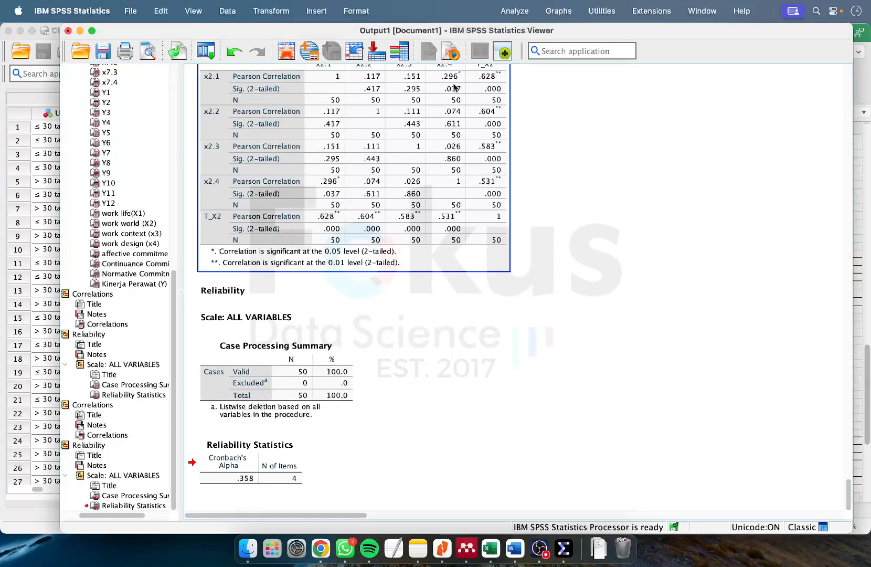
pyautogui.click(507, 12)
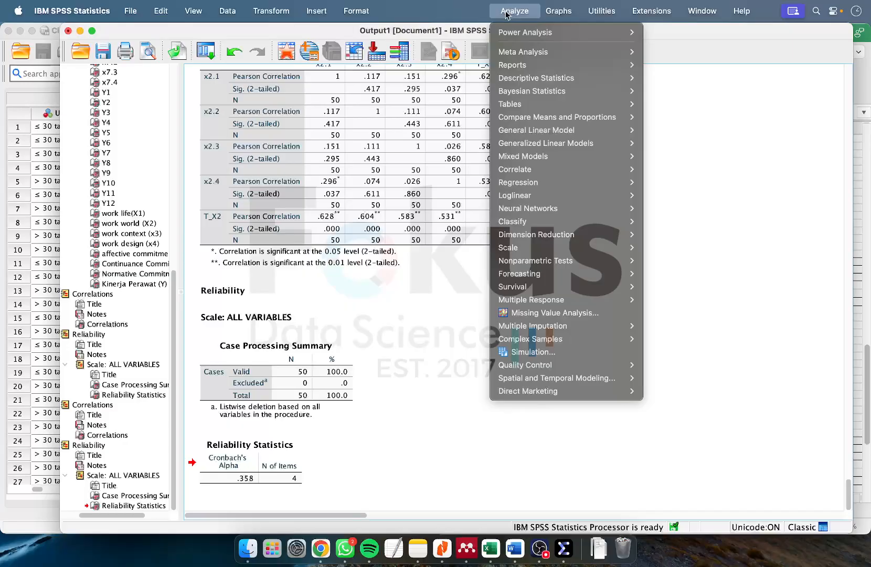
pyautogui.moveTo(538, 79)
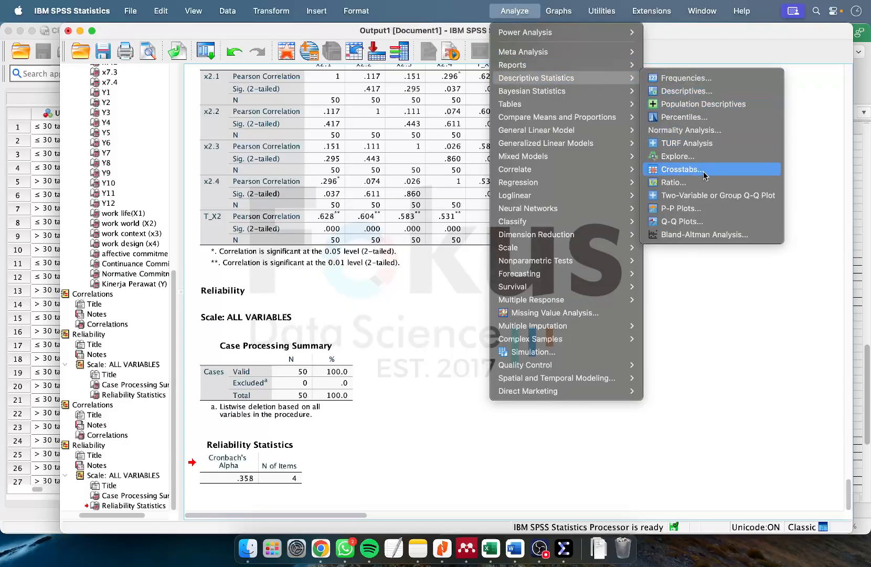
pyautogui.click(682, 169)
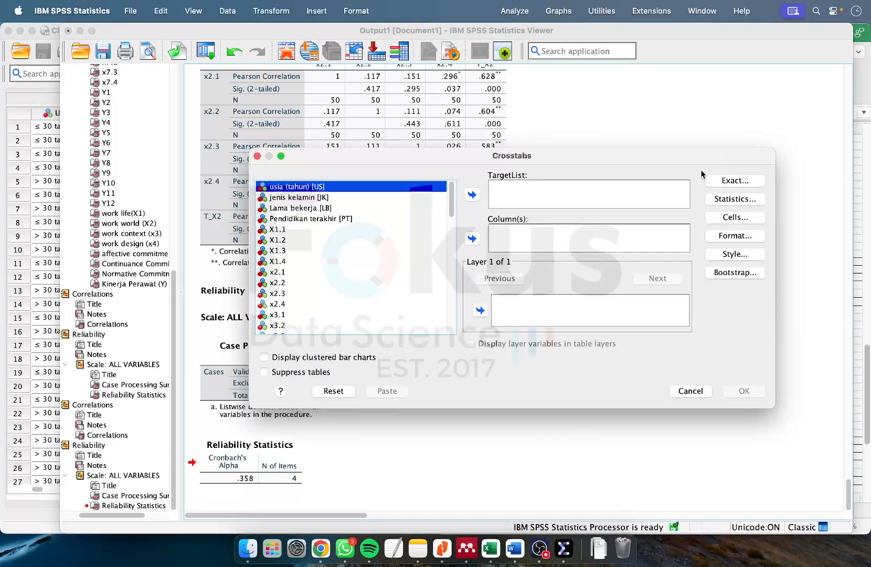
pyautogui.scroll(-3, 410, 248)
pyautogui.scroll(-2, 410, 236)
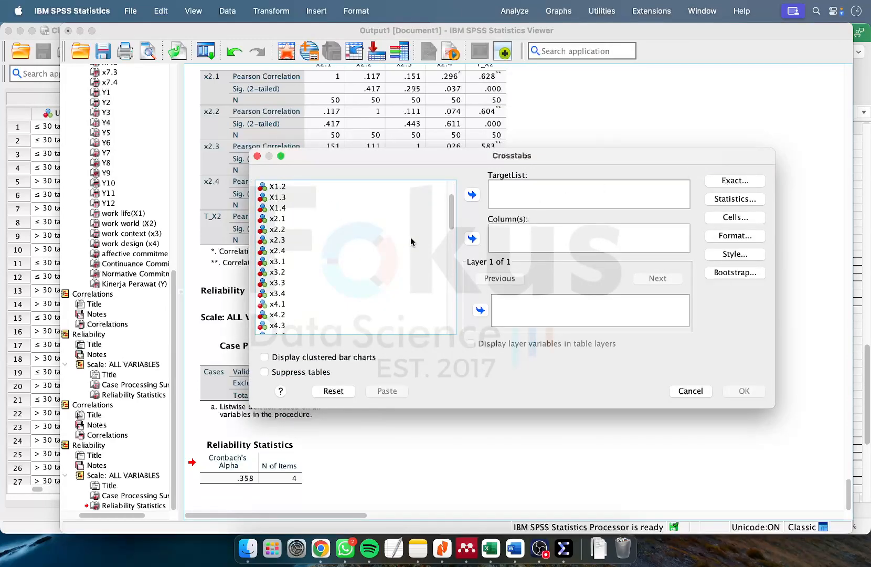
pyautogui.scroll(2, 410, 235)
pyautogui.scroll(-12, 411, 235)
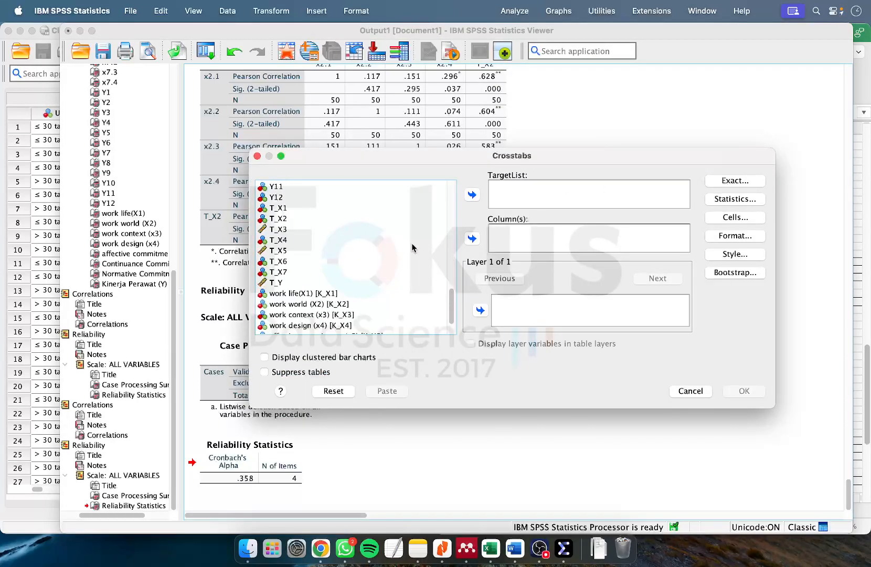
pyautogui.scroll(-4, 398, 245)
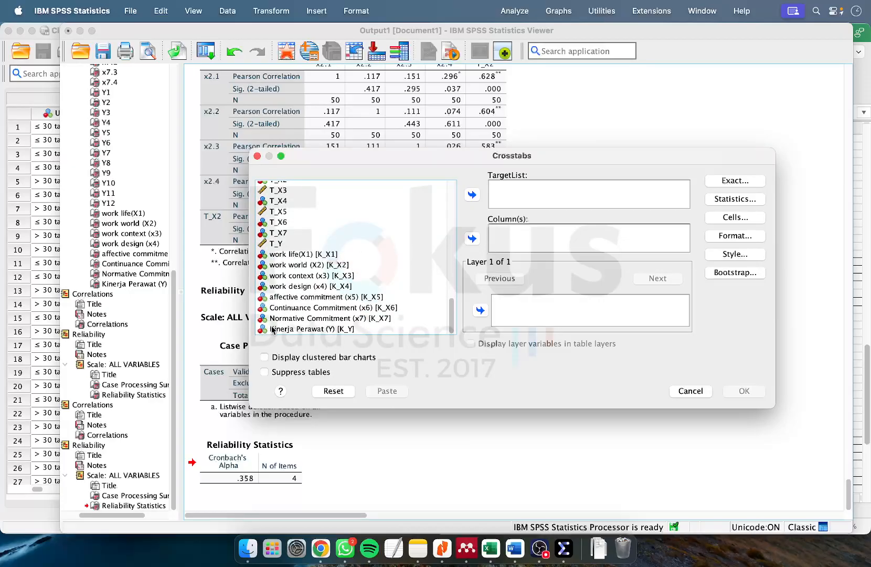
pyautogui.click(292, 329)
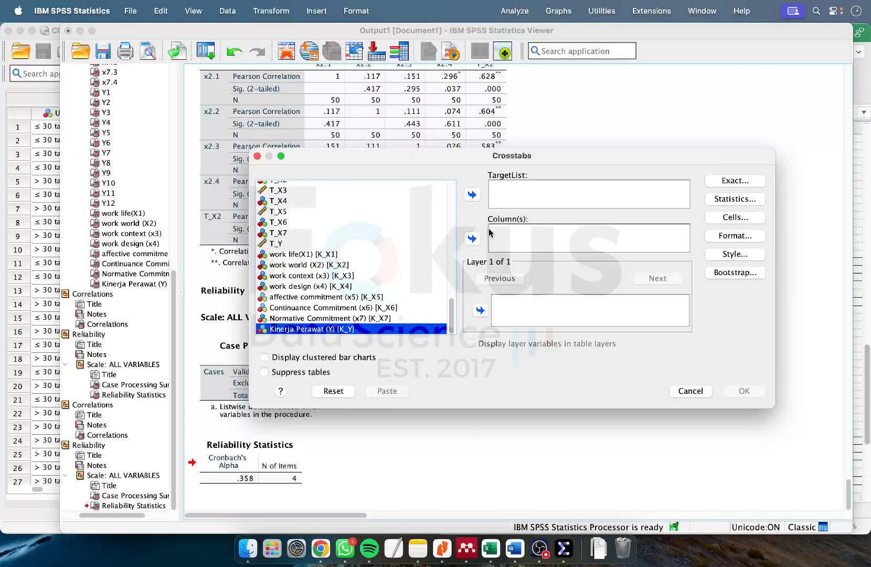
pyautogui.click(471, 238)
# - Add the seven categorical variables from work life(X1) to Normative Commitment (x7) as the crosstab's row variables
pyautogui.click(306, 267)
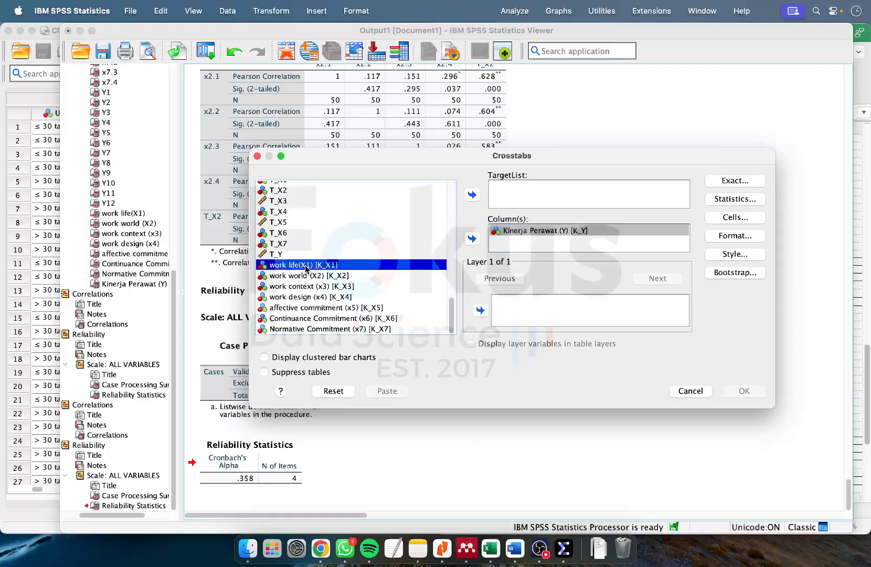
pyautogui.keyDown('shift'); pyautogui.click(368, 330); pyautogui.keyUp('shift')
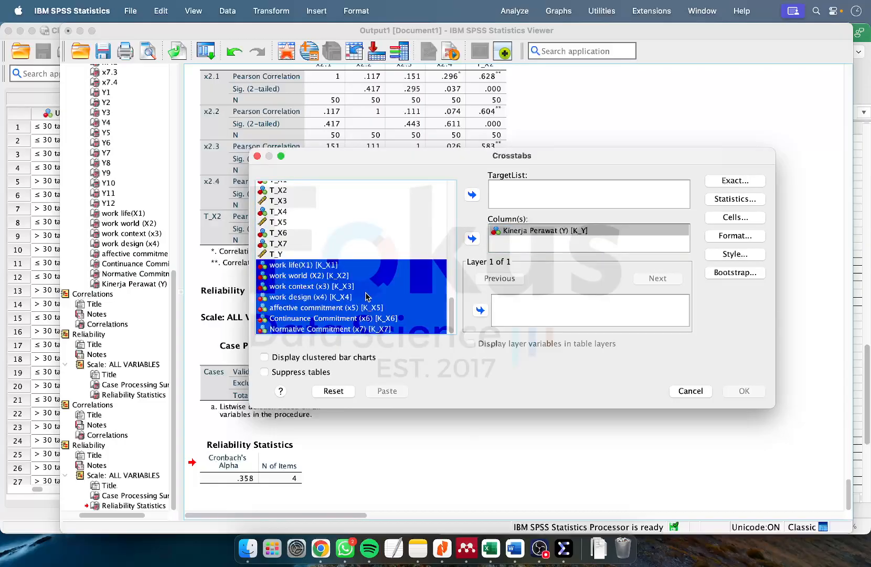
pyautogui.click(472, 195)
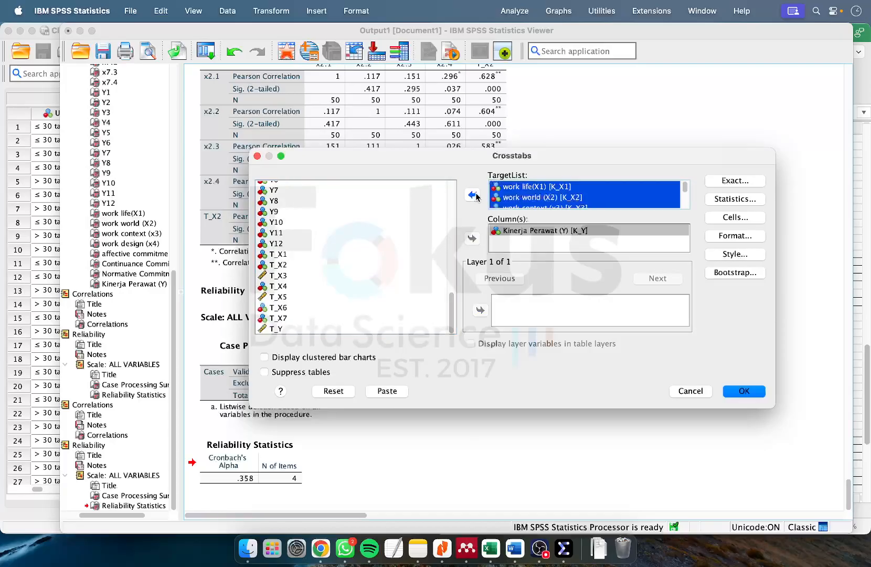
# - Enable the Chi-square statistic for the crosstabs and run the analysis
pyautogui.click(741, 200)
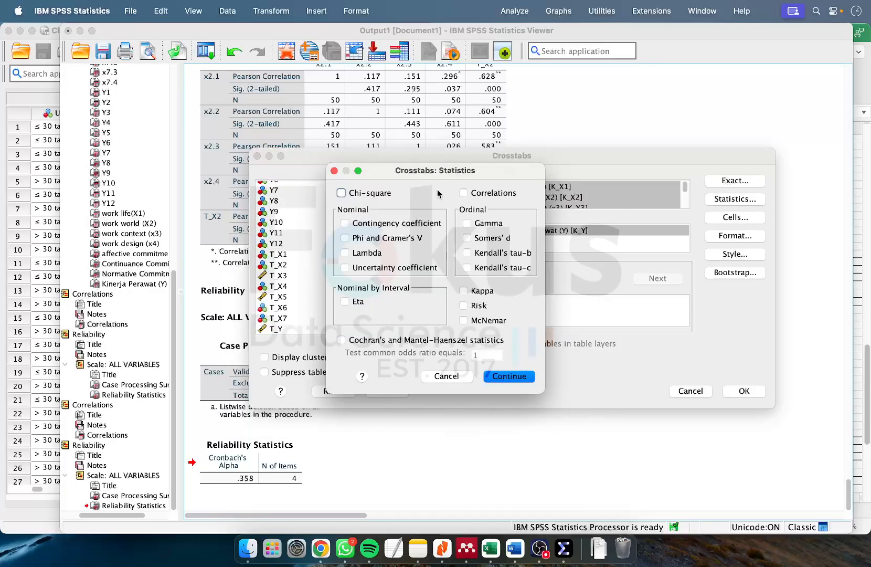
pyautogui.click(344, 193)
pyautogui.click(510, 376)
pyautogui.click(741, 394)
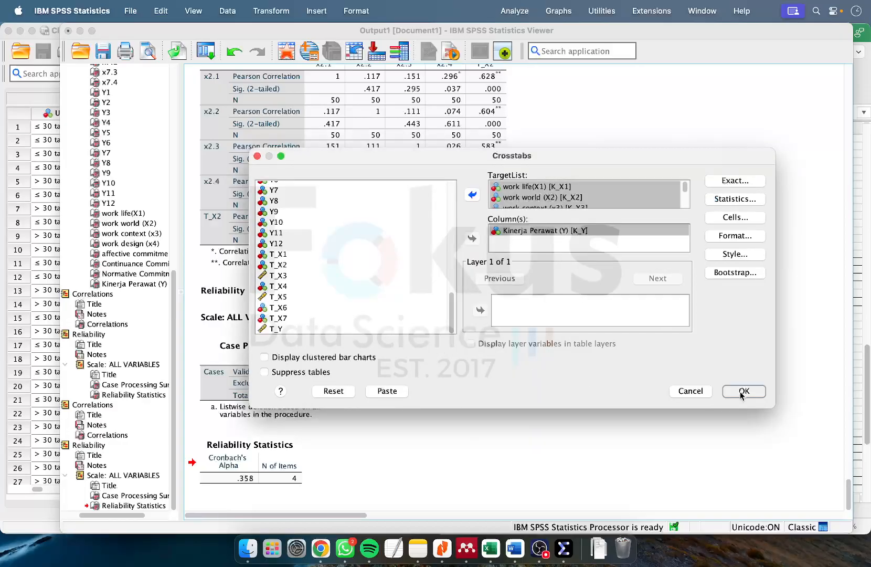
# - Examine the Crosstab and Chi-Square Tests tables for work context (x3) and work design (x4) against Kinerja Perawat (Y)
pyautogui.scroll(-5, 397, 295)
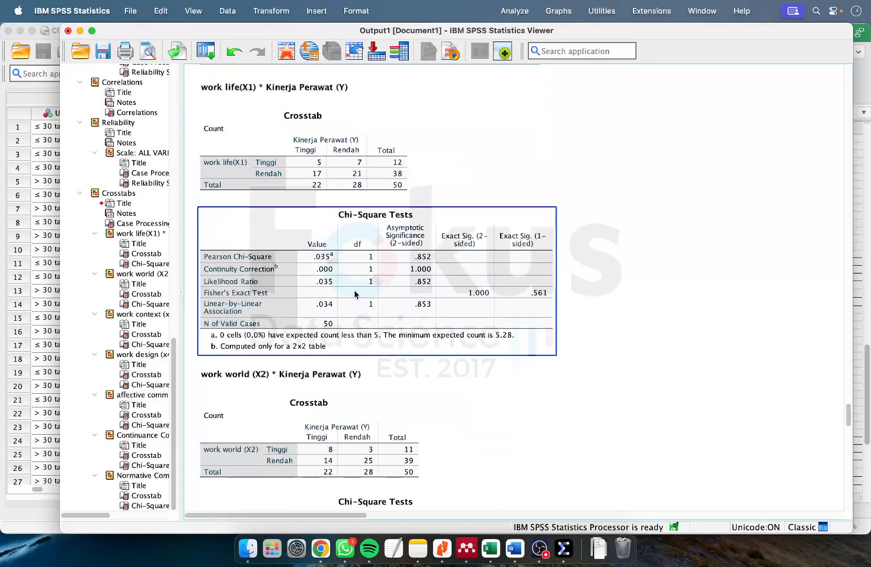
pyautogui.scroll(-15, 354, 294)
pyautogui.scroll(8, 452, 220)
pyautogui.click(451, 252)
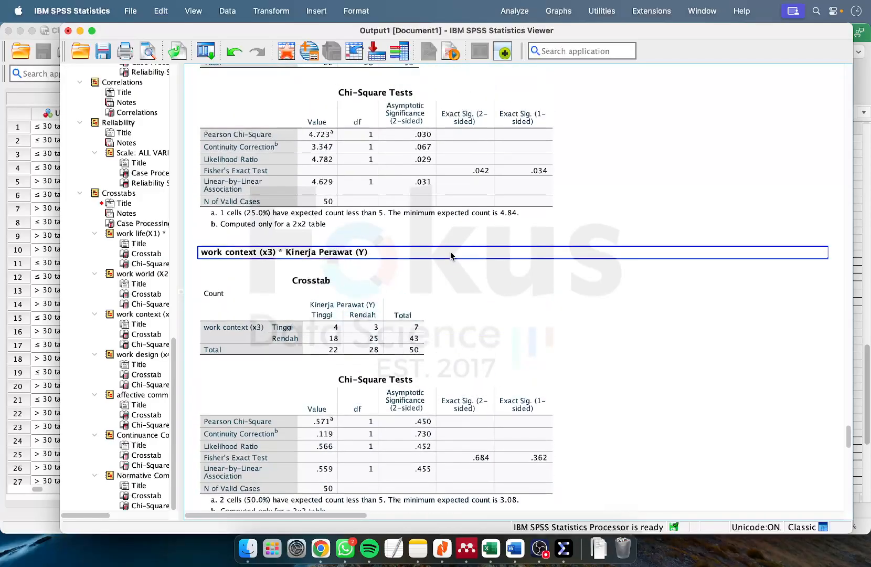
pyautogui.scroll(1, 451, 251)
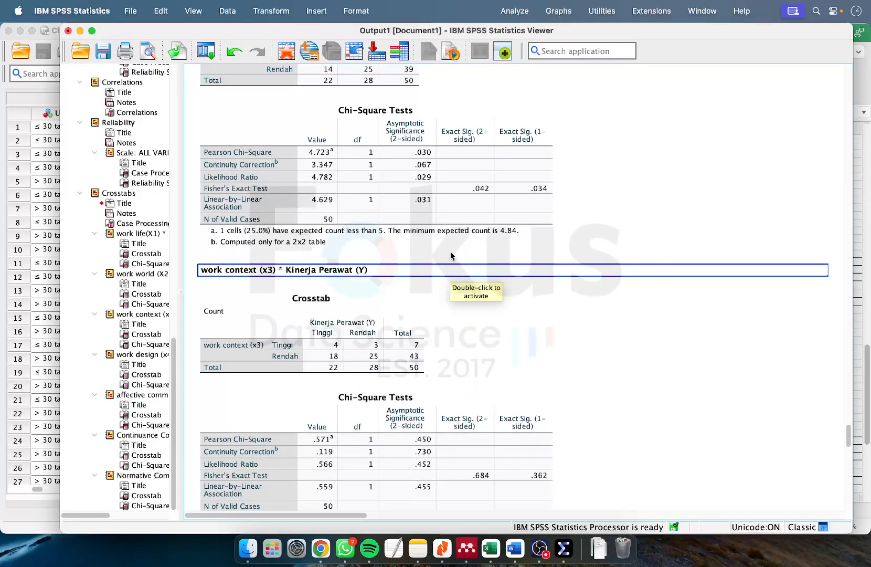
pyautogui.click(374, 304)
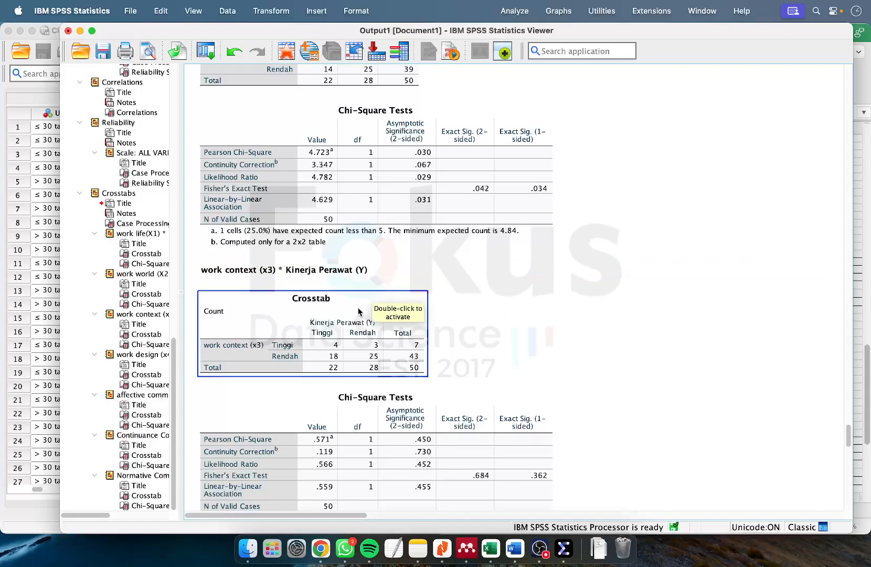
pyautogui.scroll(-10, 373, 305)
pyautogui.click(361, 334)
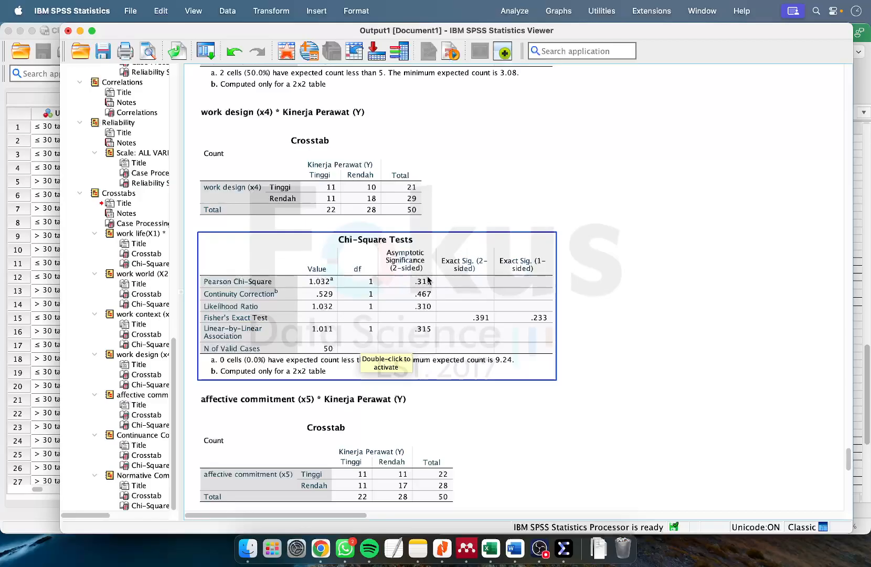
pyautogui.scroll(3, 429, 278)
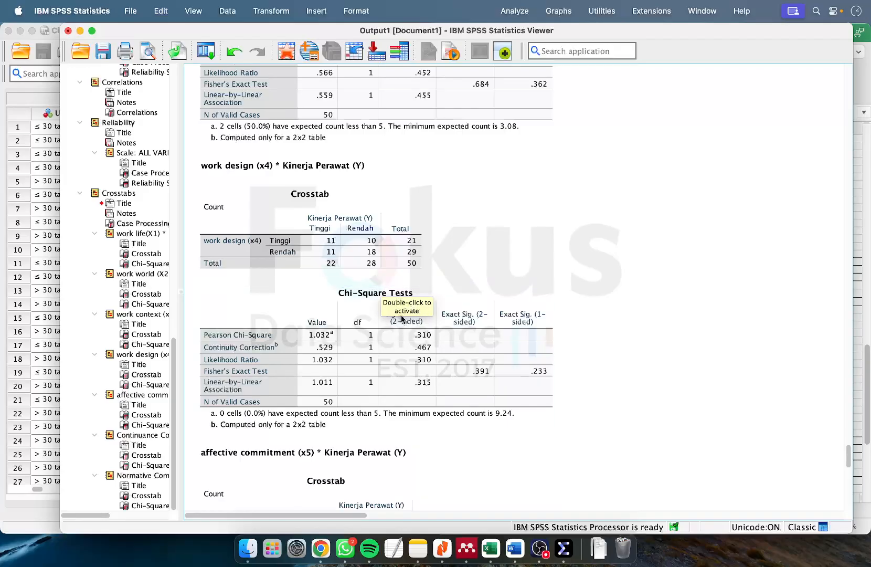
pyautogui.scroll(5, 399, 302)
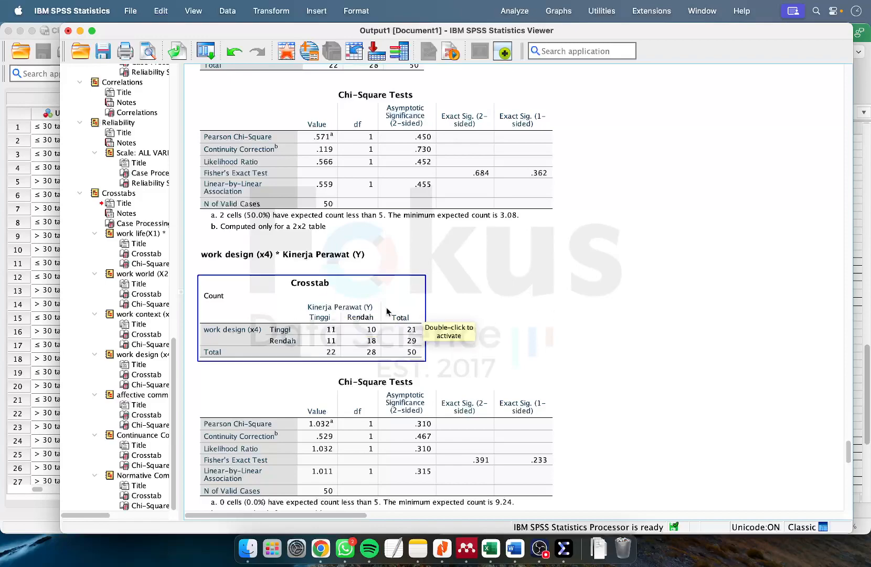
# - Examine the work life(X1) by Kinerja Perawat (Y) crosstab and the significance values in its Chi-Square Tests table
pyautogui.scroll(15, 490, 314)
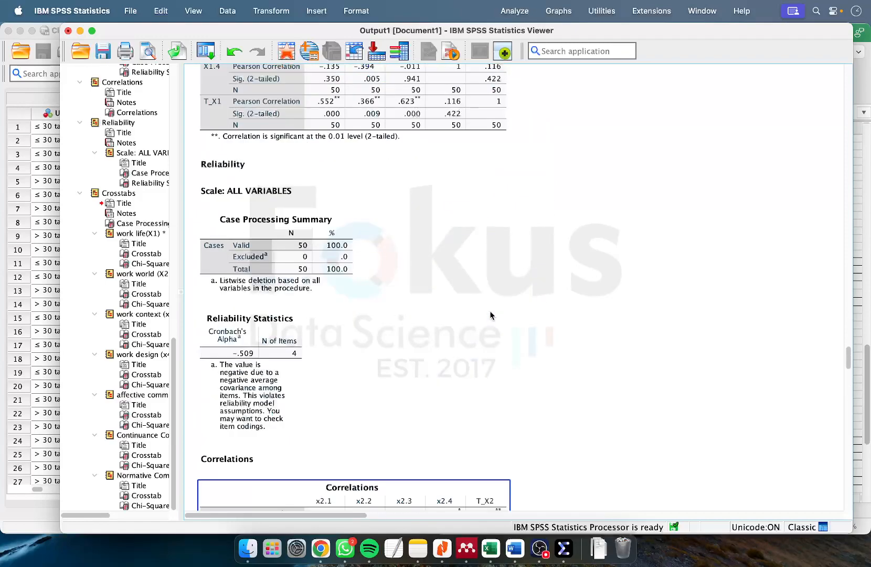
pyautogui.scroll(-12, 490, 313)
pyautogui.scroll(5, 491, 311)
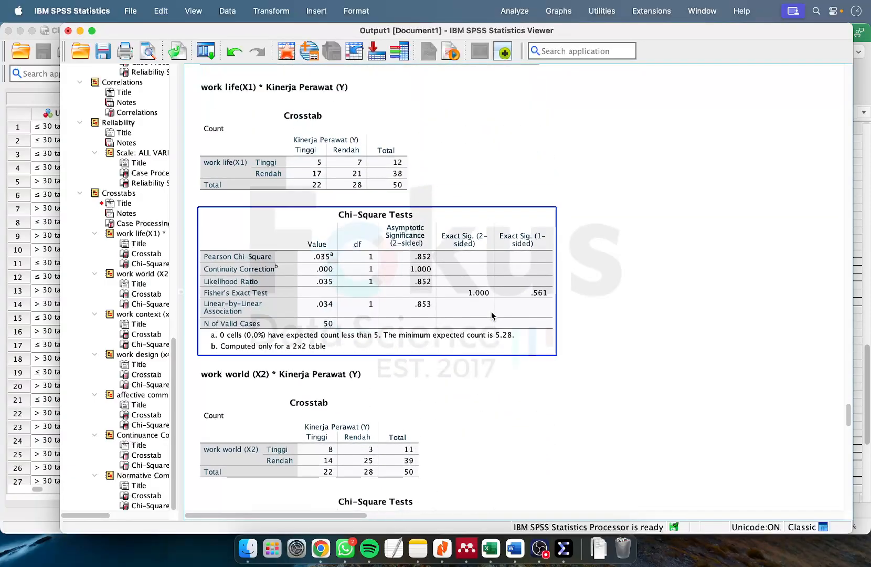
pyautogui.click(368, 216)
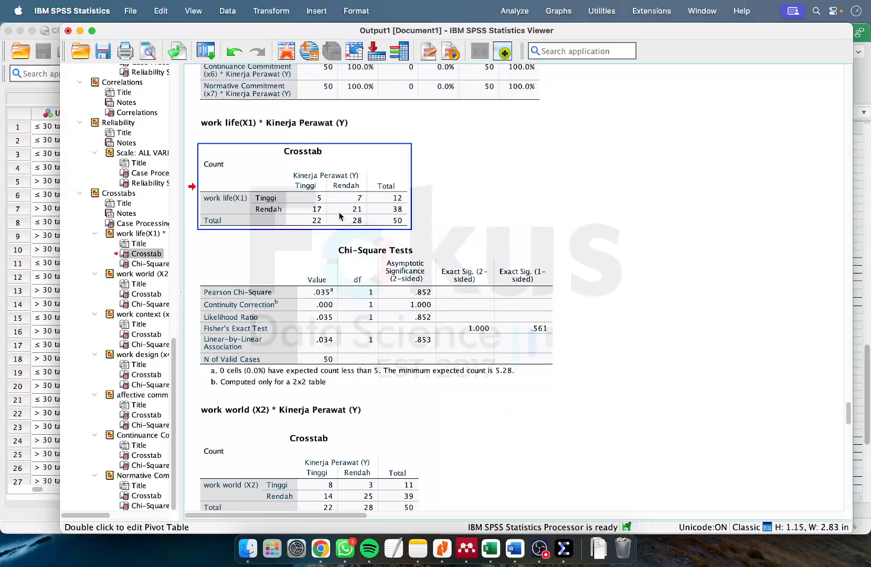
pyautogui.scroll(1, 372, 284)
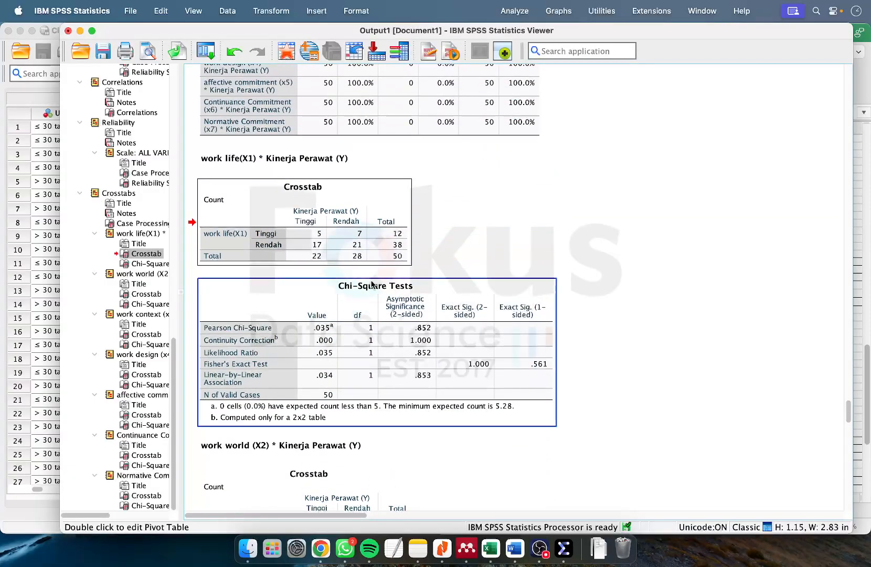
pyautogui.click(483, 242)
pyautogui.click(325, 238)
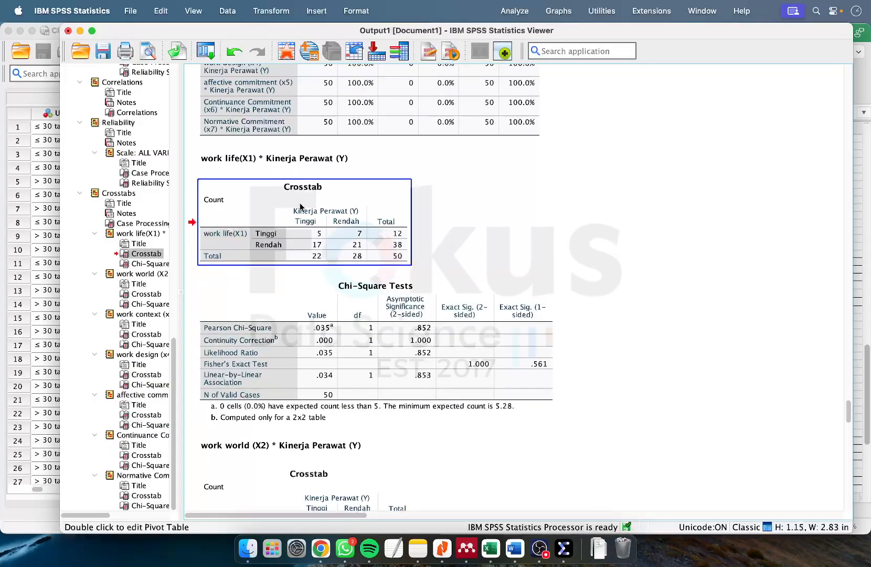
pyautogui.click(385, 317)
pyautogui.click(283, 212)
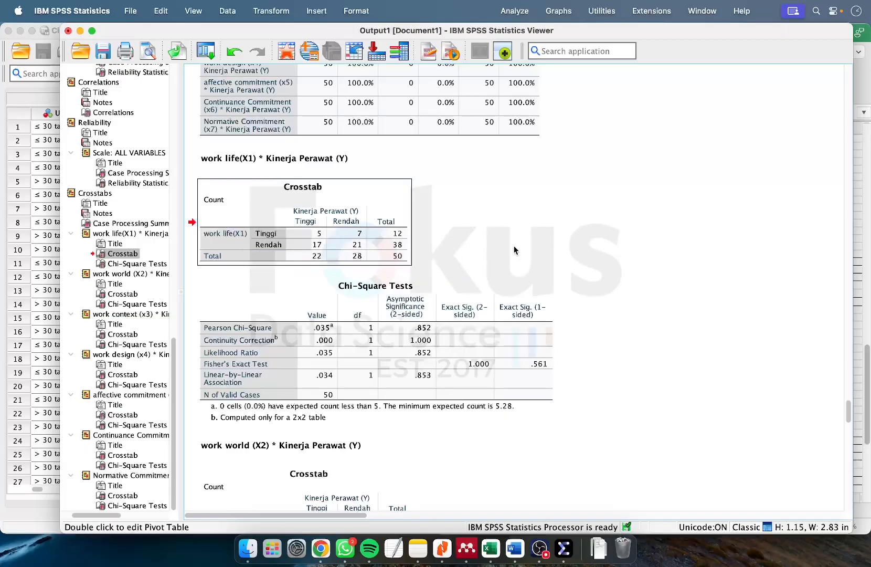
pyautogui.click(433, 328)
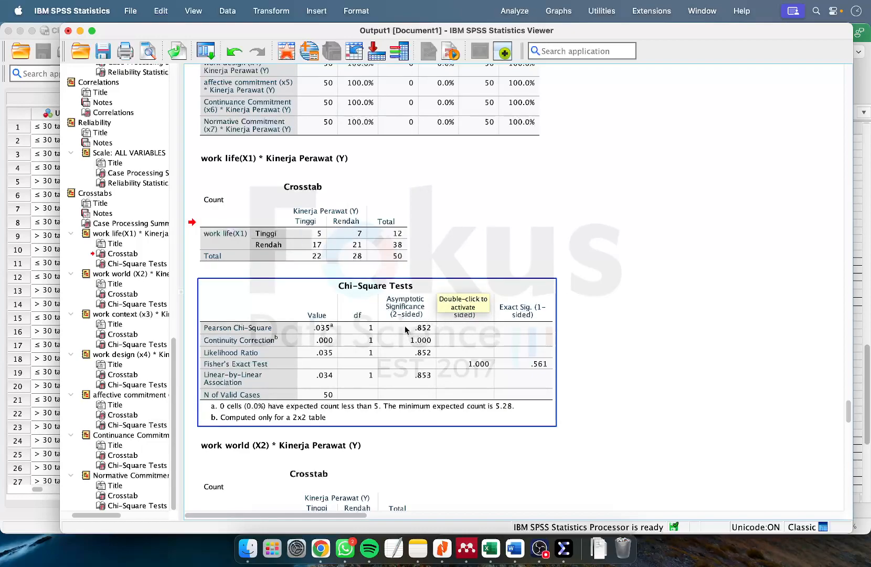
# - Examine the Crosstab and Chi-Square Tests tables for work world (X2) and work context (x3)
pyautogui.scroll(-10, 404, 331)
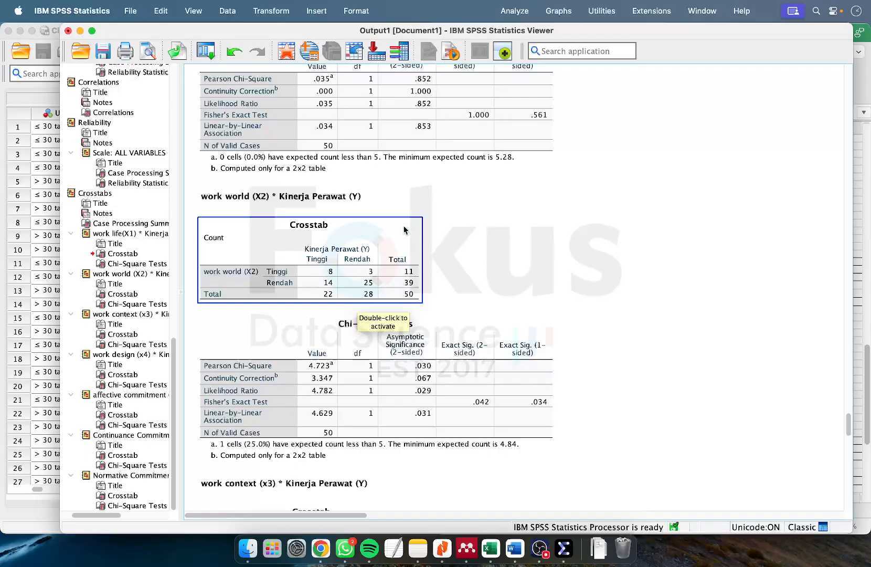
pyautogui.scroll(-5, 376, 386)
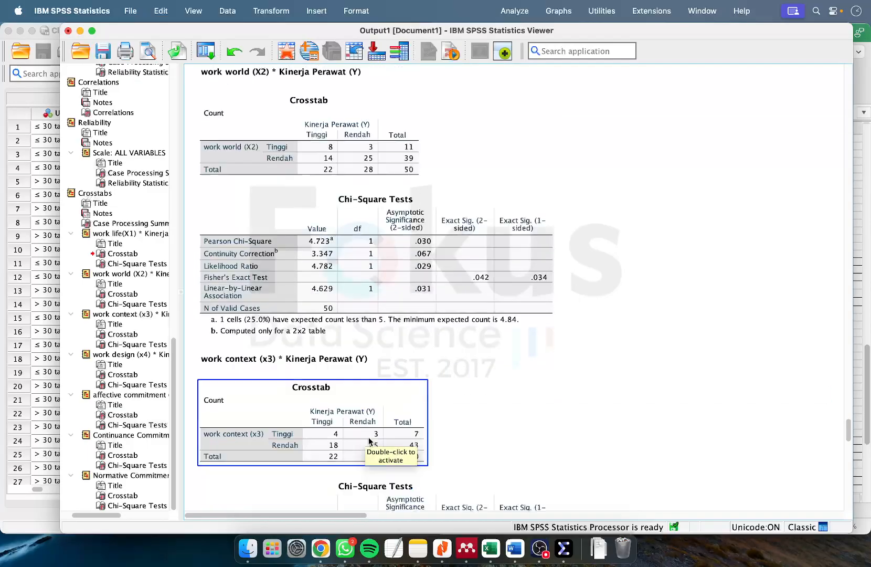
pyautogui.scroll(-4, 369, 441)
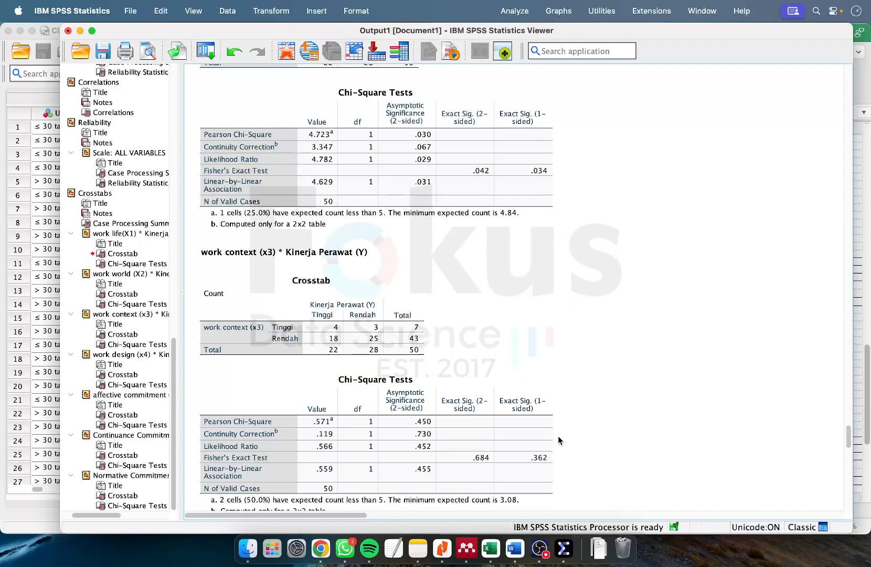
# - Start a binary logistic regression and assign Kinerja Perawat (Y) [K_Y] as the dependent variable
pyautogui.click(512, 13)
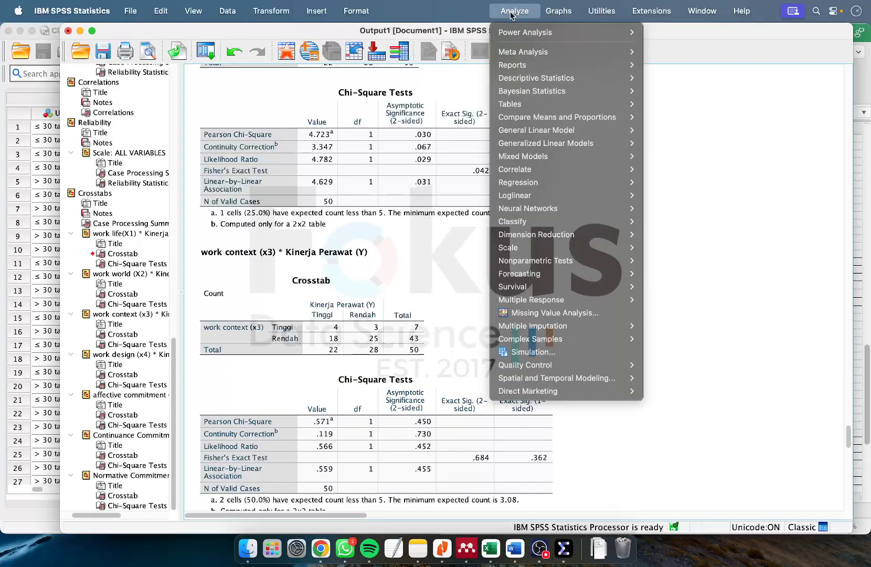
pyautogui.moveTo(554, 184)
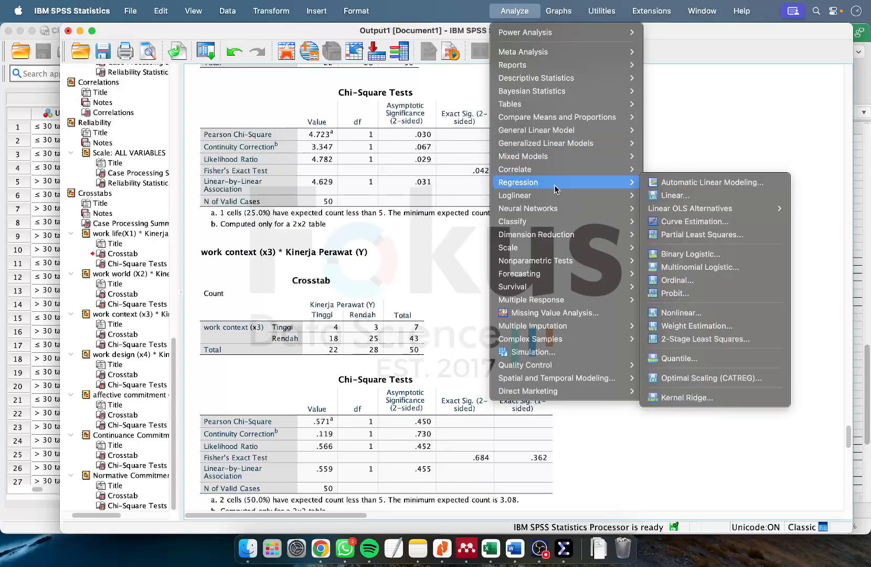
pyautogui.click(715, 255)
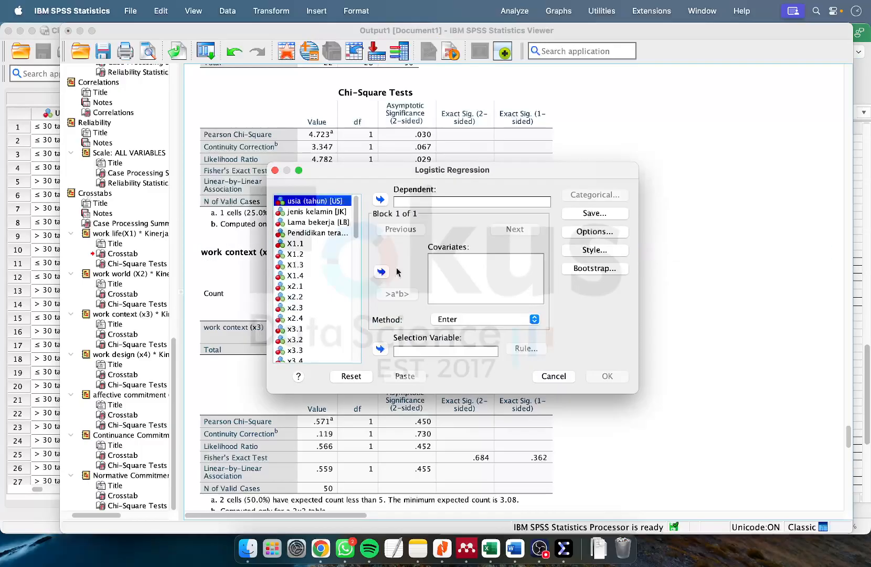
pyautogui.scroll(-10, 297, 277)
pyautogui.click(326, 358)
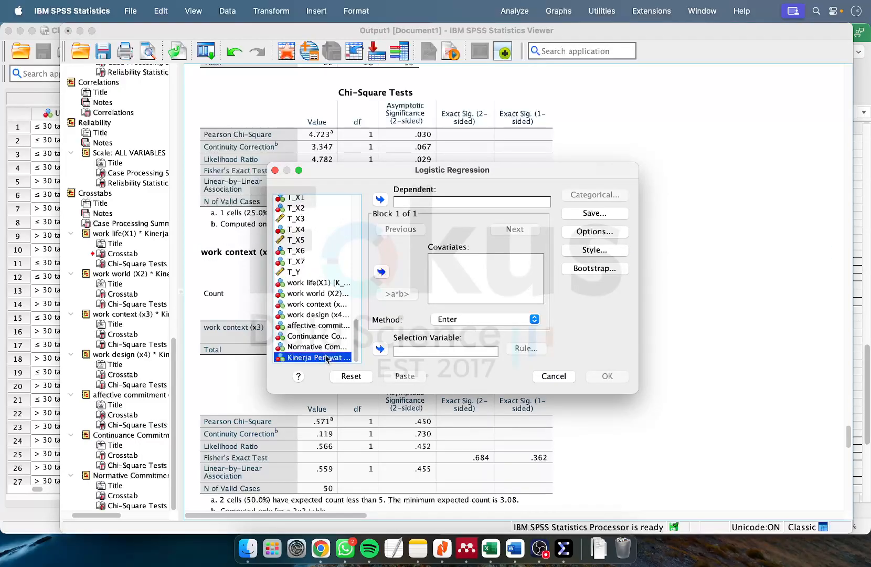
pyautogui.click(384, 201)
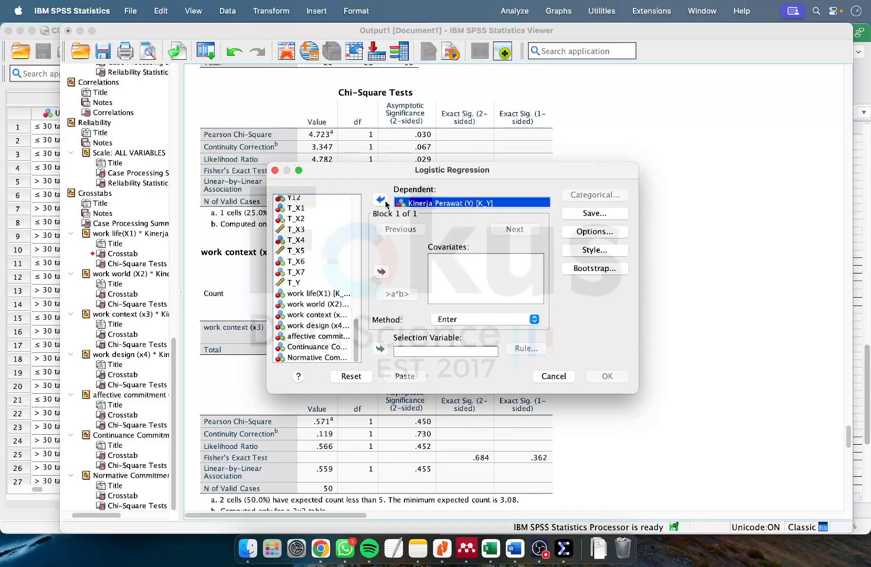
# - Add work life(X1) through Normative Commitment (x7) to the covariates as one combined interaction term
pyautogui.click(294, 294)
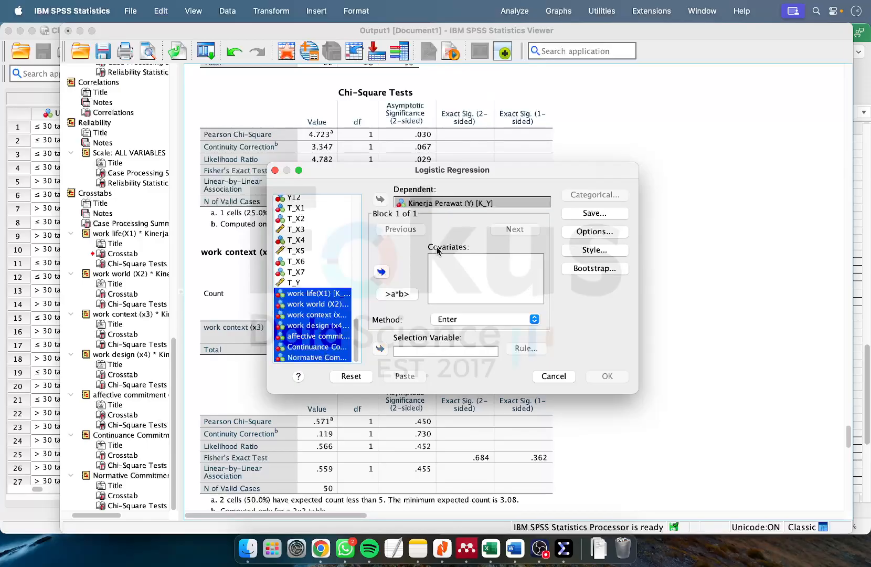
pyautogui.click(415, 294)
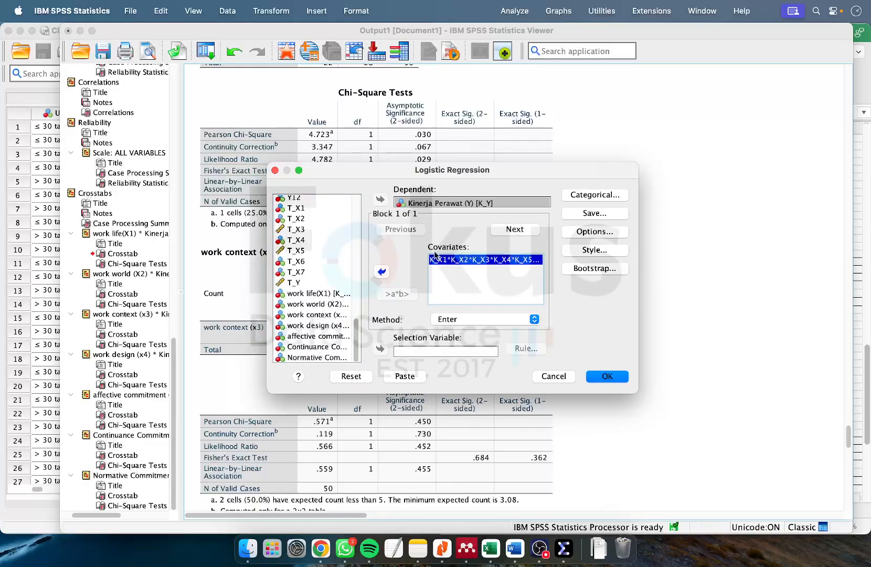
# - Enable the 95% CI for exp(B) and Hosmer-Lemeshow goodness-of-fit options and run the logistic regression
pyautogui.click(581, 233)
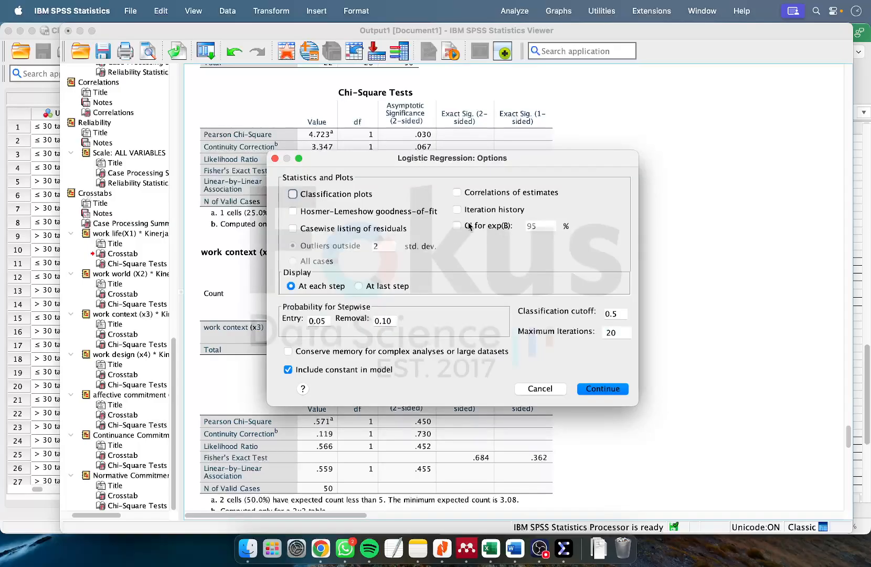
pyautogui.click(457, 226)
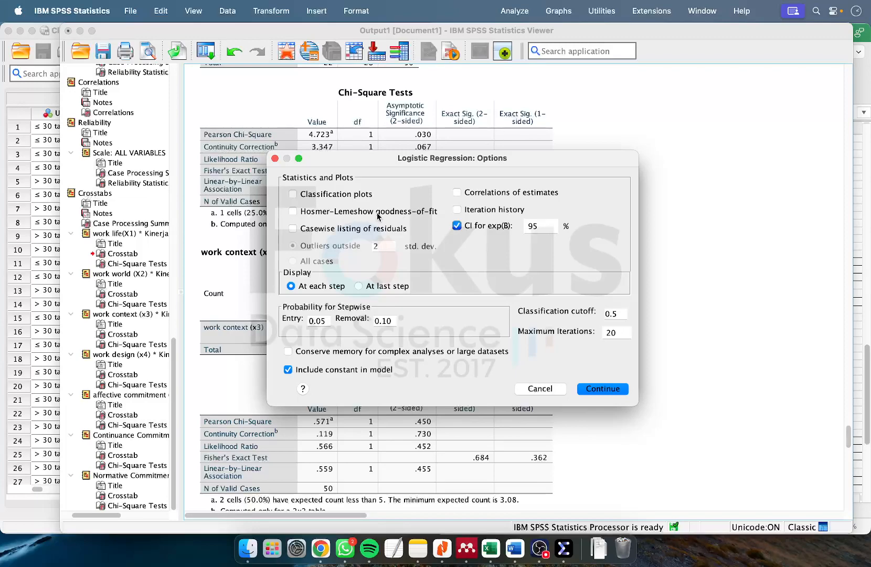
pyautogui.click(295, 212)
pyautogui.click(591, 389)
pyautogui.click(596, 374)
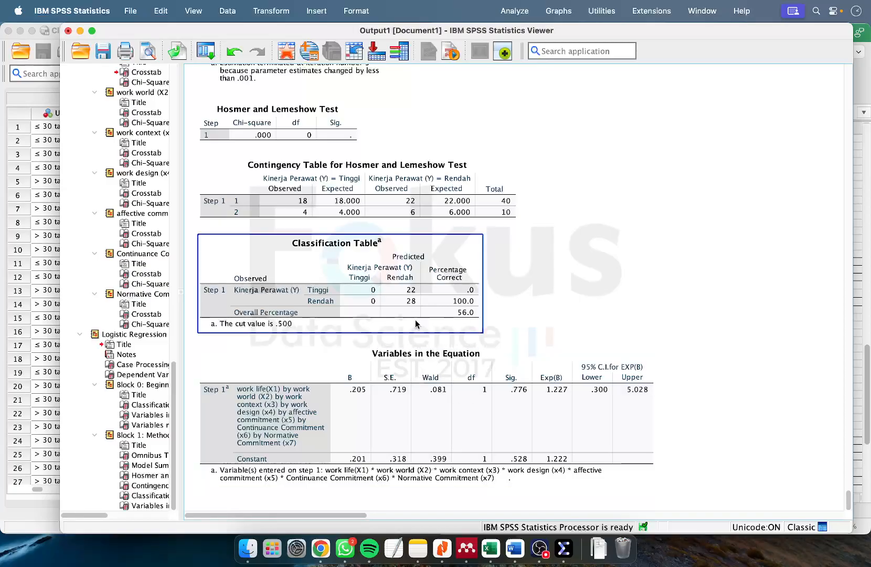
# - Enter work life(X1) through Normative Commitment (x7) as separate covariates, keep the existing options, and run the logistic regression
pyautogui.click(544, 549)
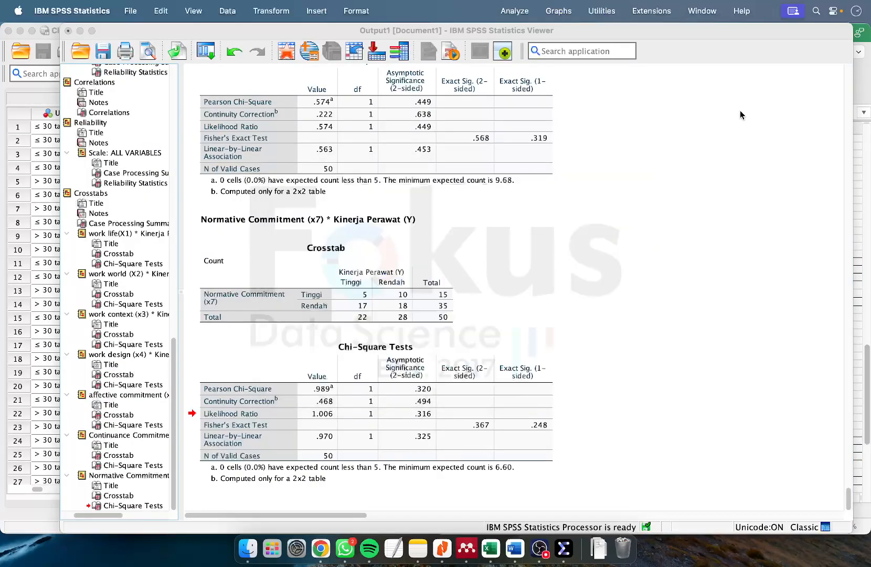
pyautogui.click(740, 114)
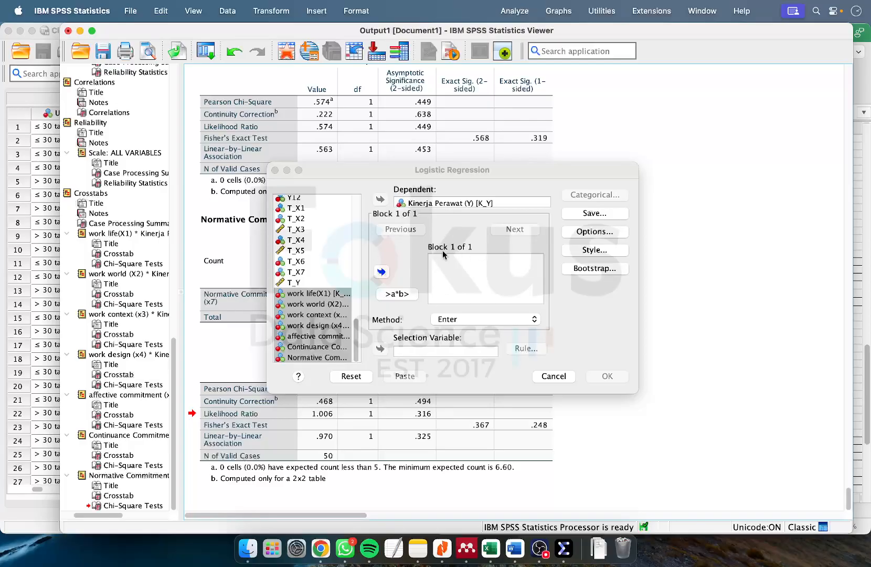
pyautogui.click(381, 272)
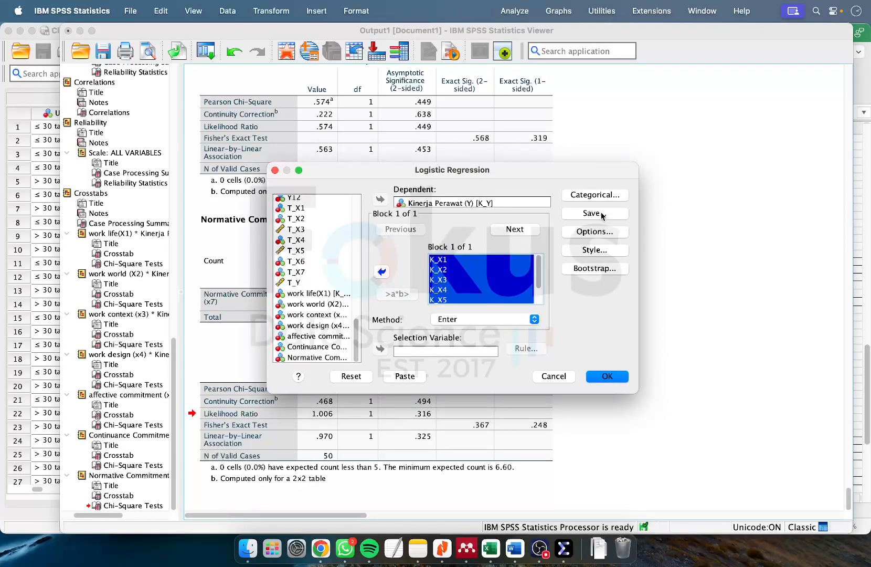
pyautogui.click(595, 232)
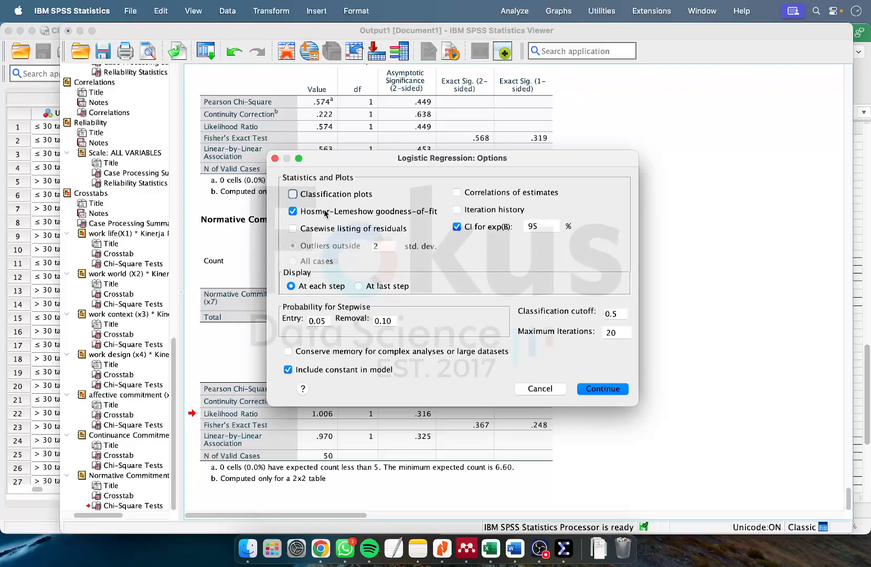
pyautogui.click(608, 388)
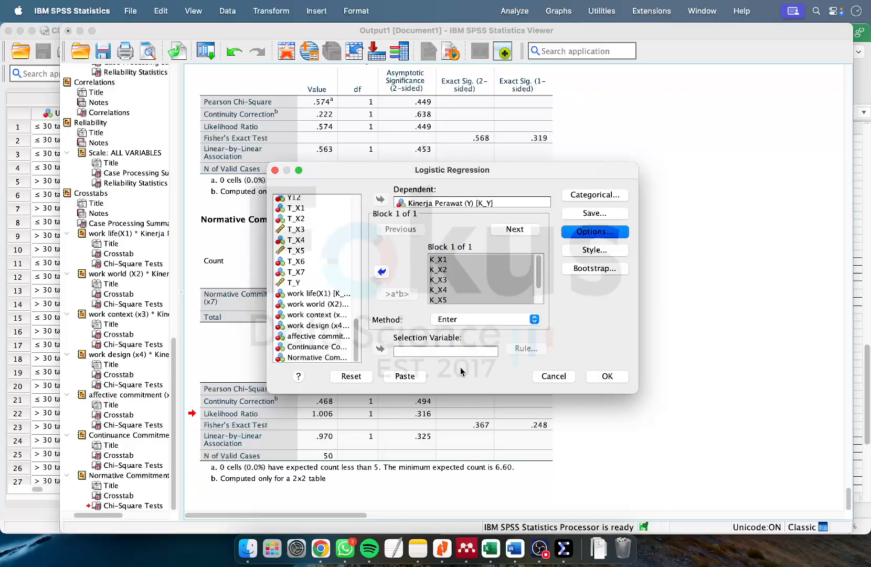
pyautogui.click(607, 375)
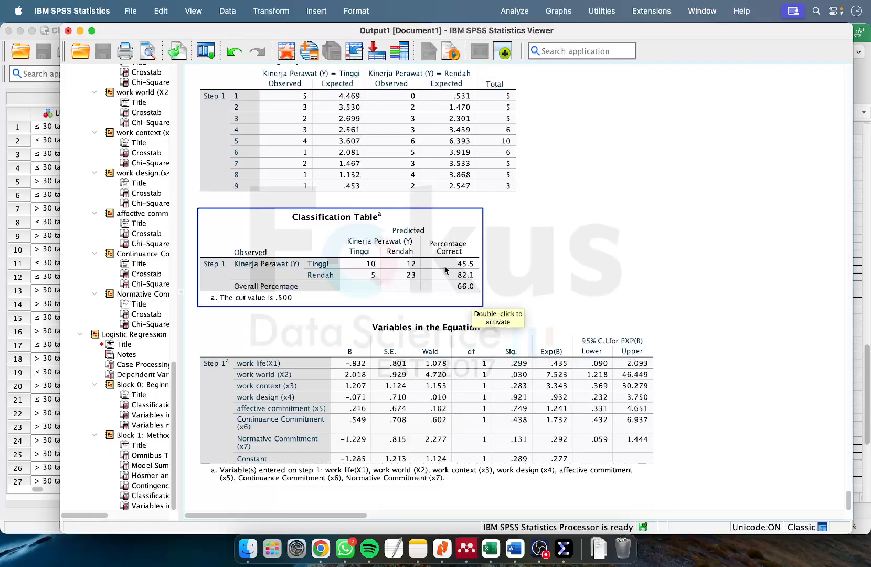
# - Examine the Hosmer and Lemeshow Test and Model Summary tables of the logistic regression output
pyautogui.scroll(2, 470, 246)
pyautogui.scroll(5, 470, 248)
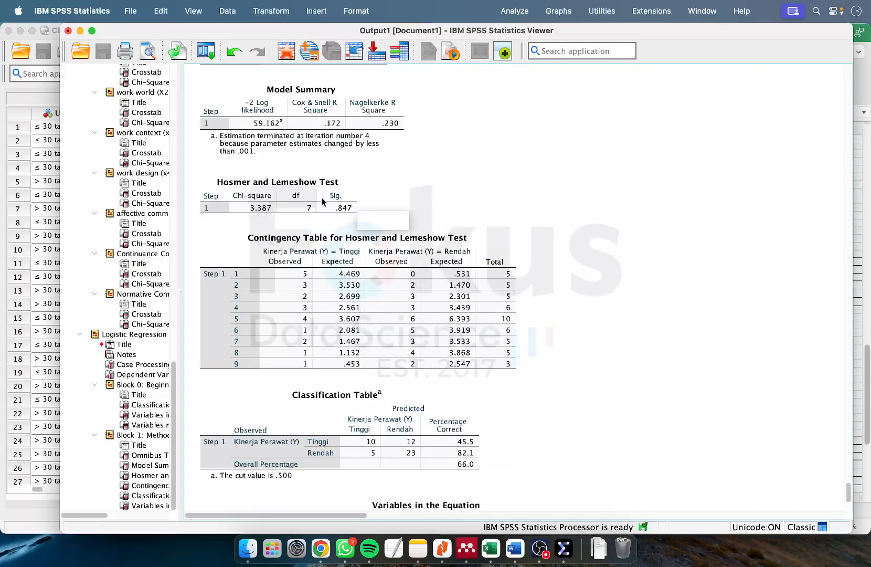
pyautogui.click(275, 208)
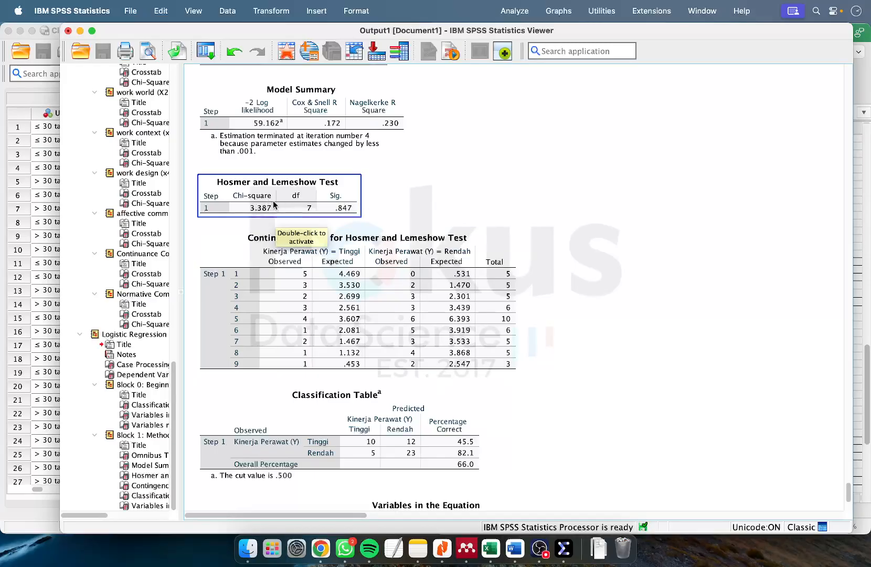
pyautogui.click(288, 123)
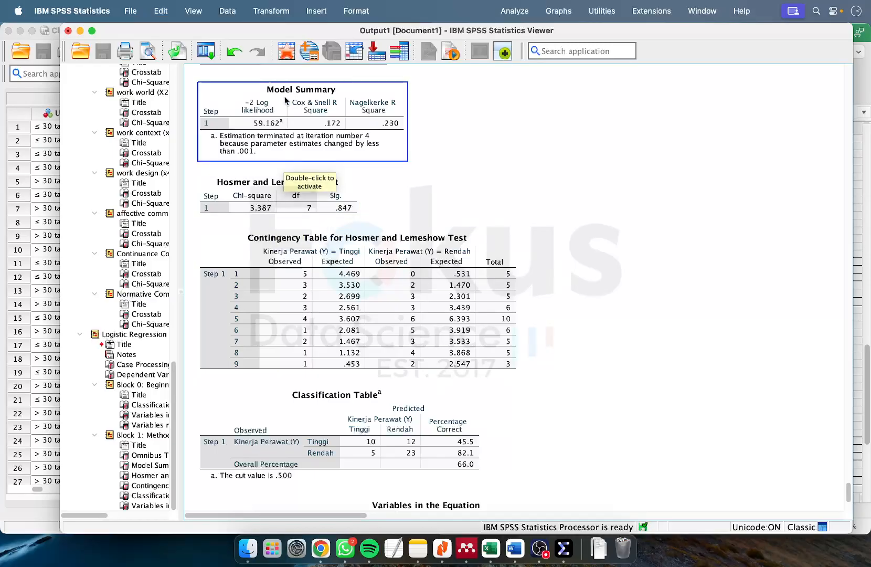
pyautogui.click(338, 113)
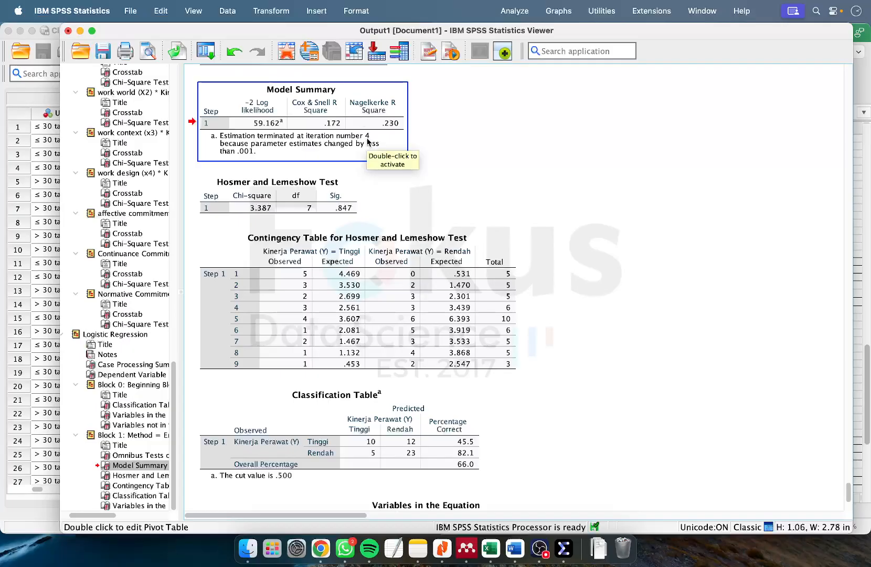
# - Review the Omnibus Tests, the Hosmer and Lemeshow Test, and the significance and Exp(B) values in the Block 1 Variables in the Equation table
pyautogui.scroll(-4, 367, 143)
pyautogui.scroll(14, 367, 142)
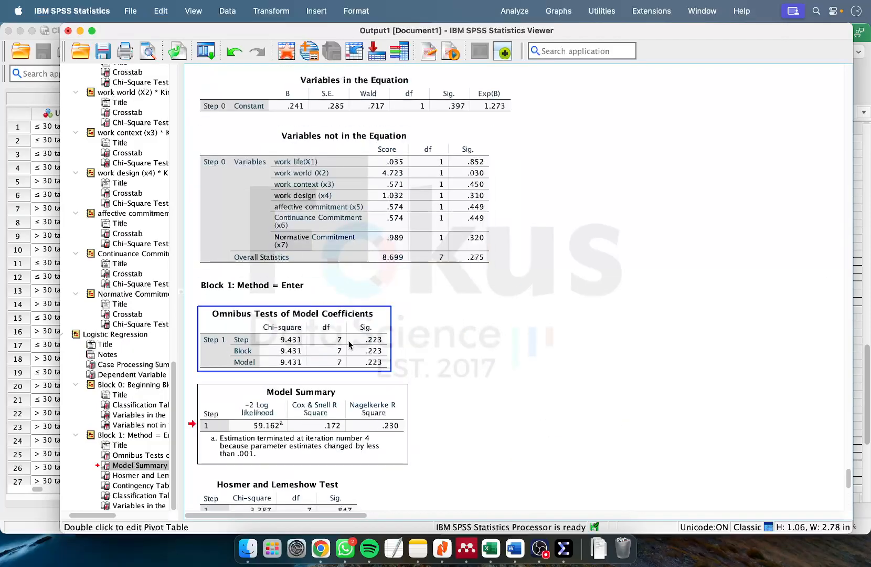
pyautogui.scroll(-3, 487, 383)
pyautogui.click(282, 423)
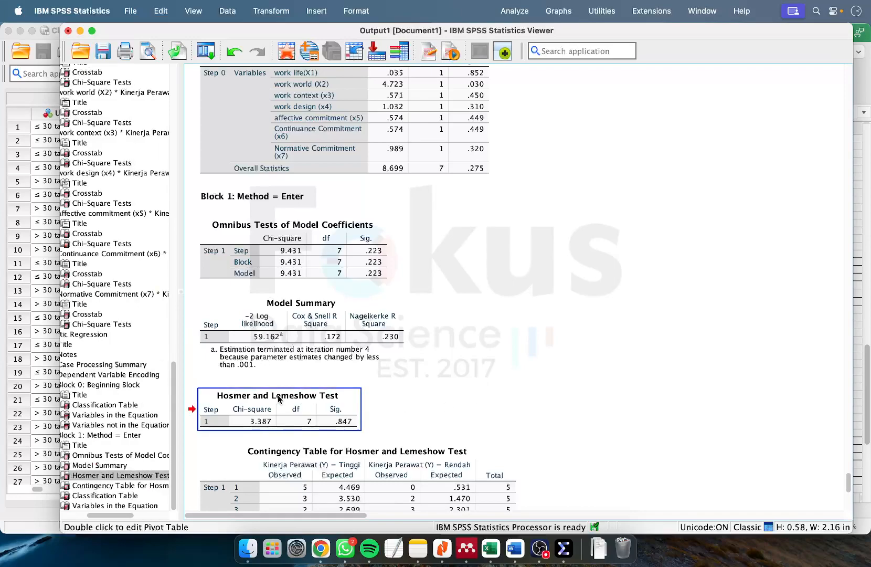
pyautogui.scroll(-10, 317, 399)
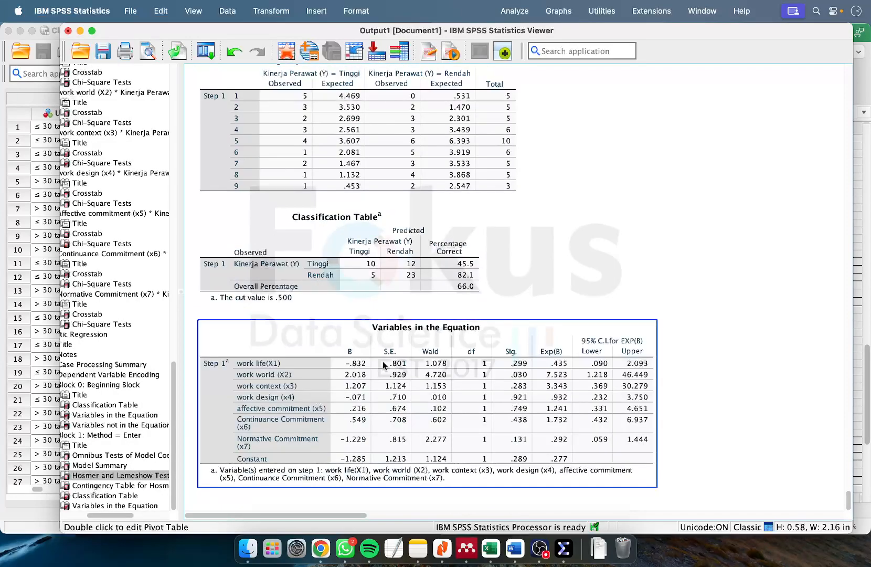
pyautogui.click(378, 336)
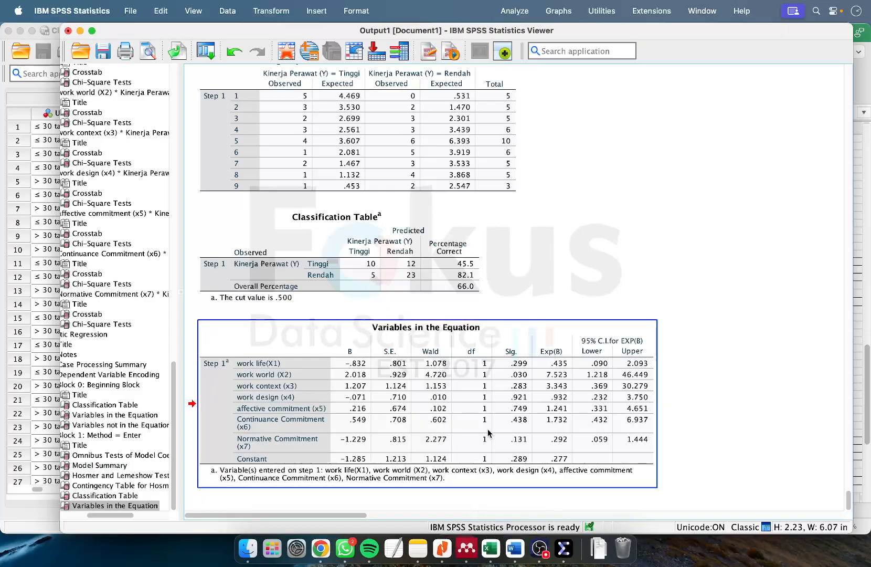
pyautogui.scroll(5, 488, 433)
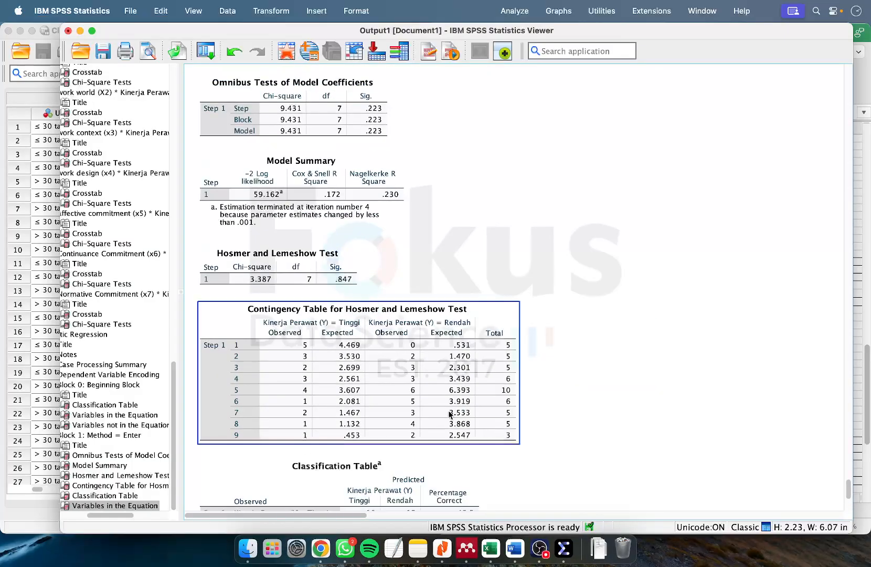
# - Switch to Finder and open the Word document "Interpretasi Hasil Val rel, deskriptif, chi sq, reg logistik_24012025" from the client's folder
pyautogui.click(515, 547)
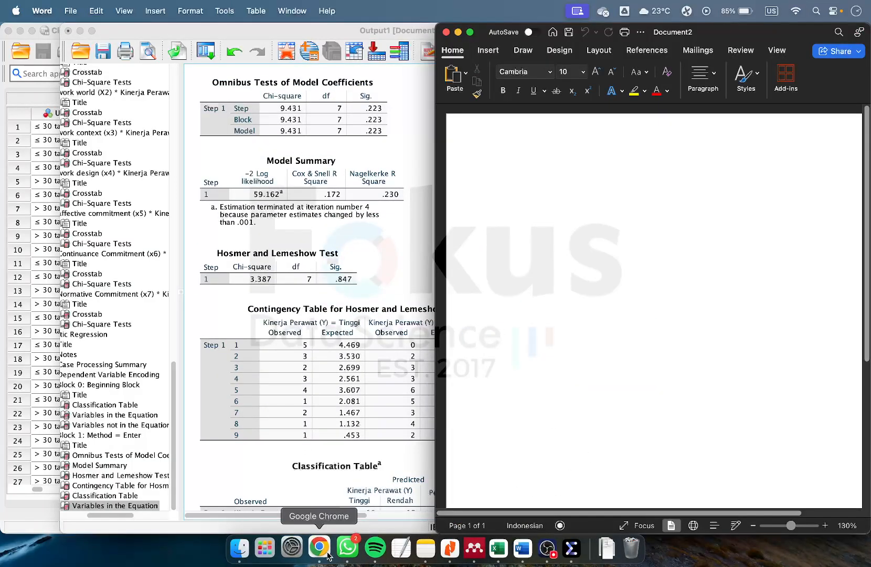
pyautogui.click(281, 549)
pyautogui.click(278, 548)
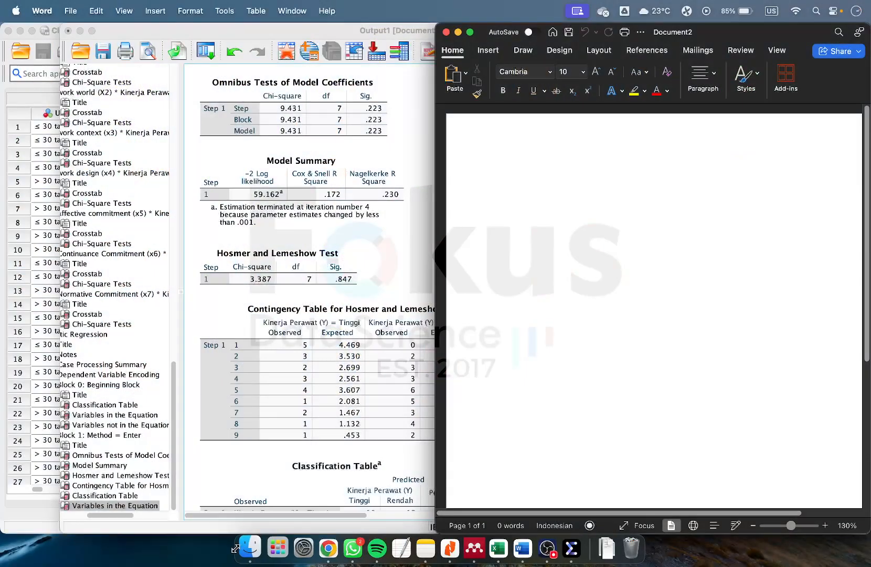
pyautogui.click(246, 547)
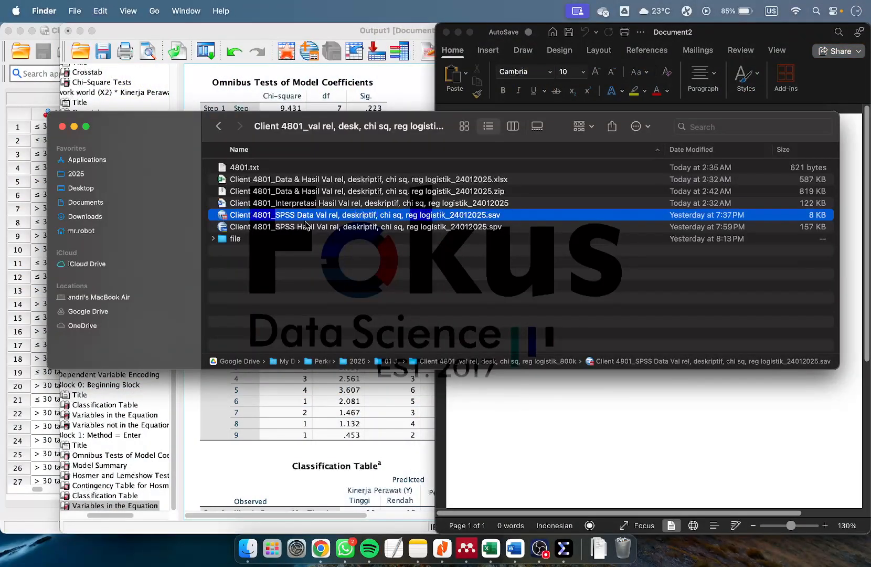
pyautogui.doubleClick(311, 204)
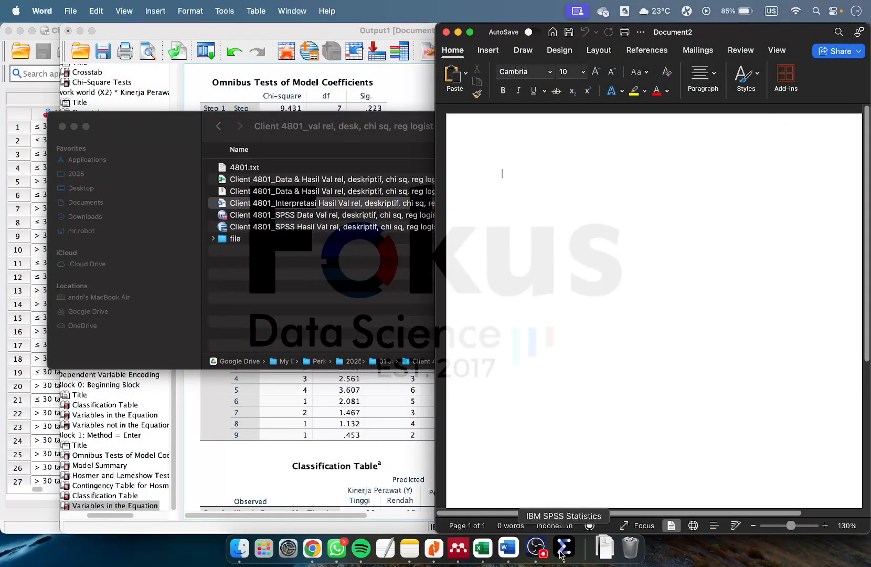
# - Find the Analisis Regresi Logistik section and read its Goodness of Fit Test explanation, enlarging the page view to 150%
pyautogui.hscroll(3, 585, 295)
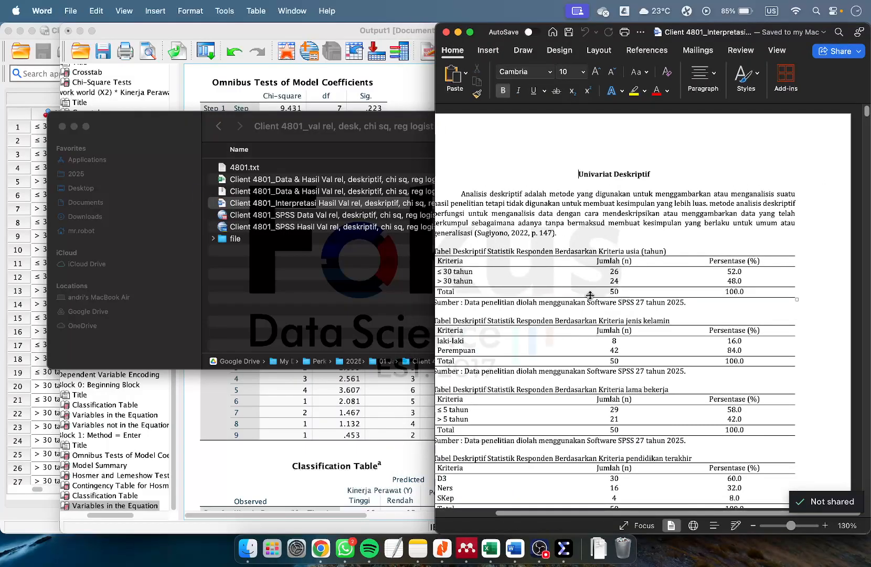
pyautogui.hscroll(-1, 590, 295)
pyautogui.scroll(-20, 591, 295)
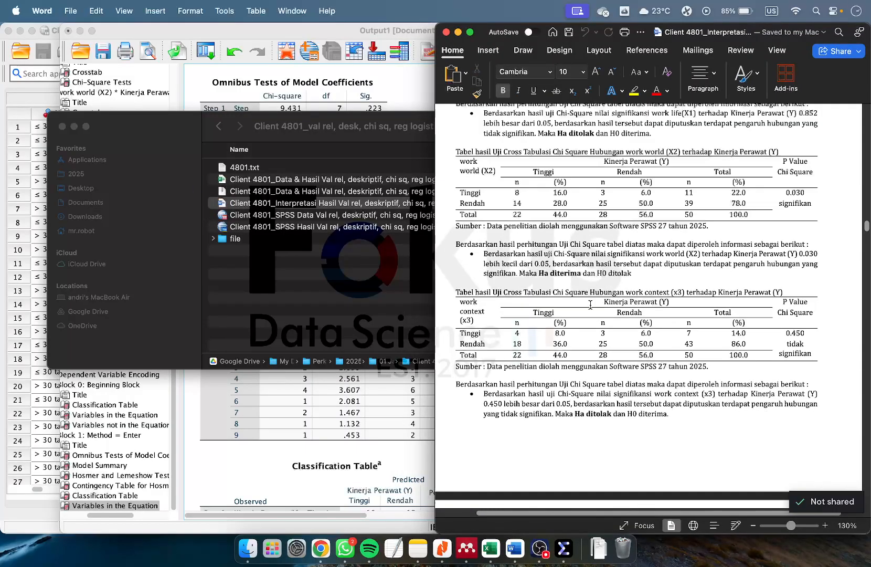
pyautogui.scroll(-15, 591, 305)
pyautogui.scroll(5, 590, 305)
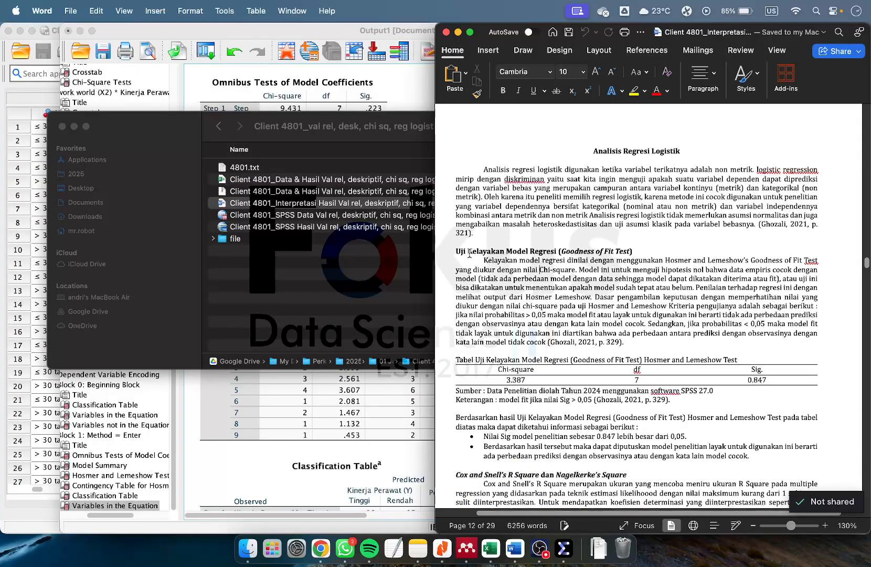
pyautogui.moveTo(468, 252); pyautogui.dragTo(631, 312)
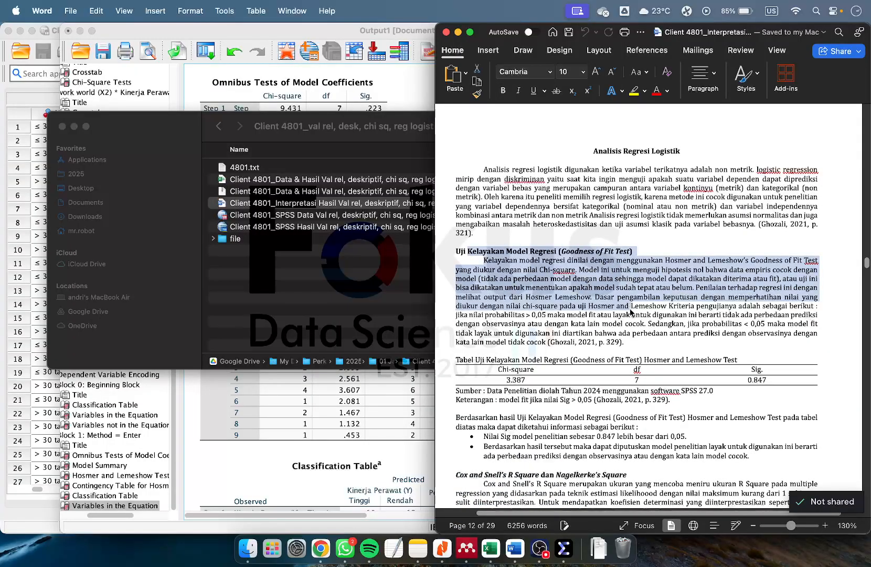
pyautogui.click(599, 341)
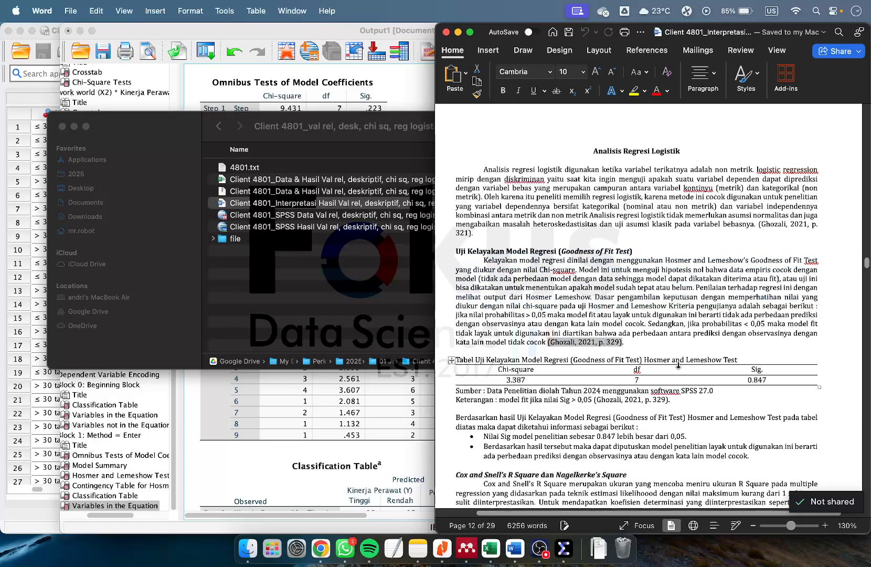
pyautogui.click(827, 527)
pyautogui.click(826, 527)
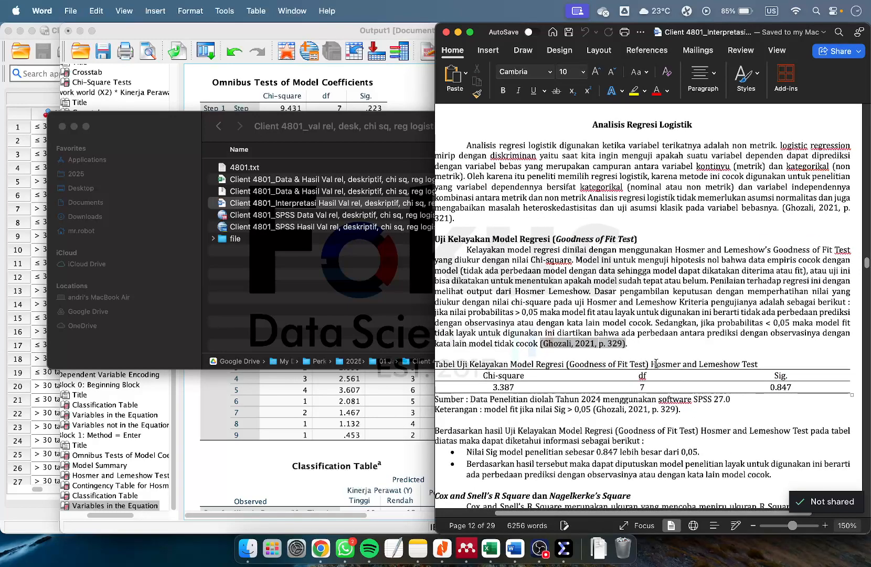
# - Switch to the SPSS output and check the chi-square, df and Sig. values in the Hosmer and Lemeshow Test table
pyautogui.click(372, 373)
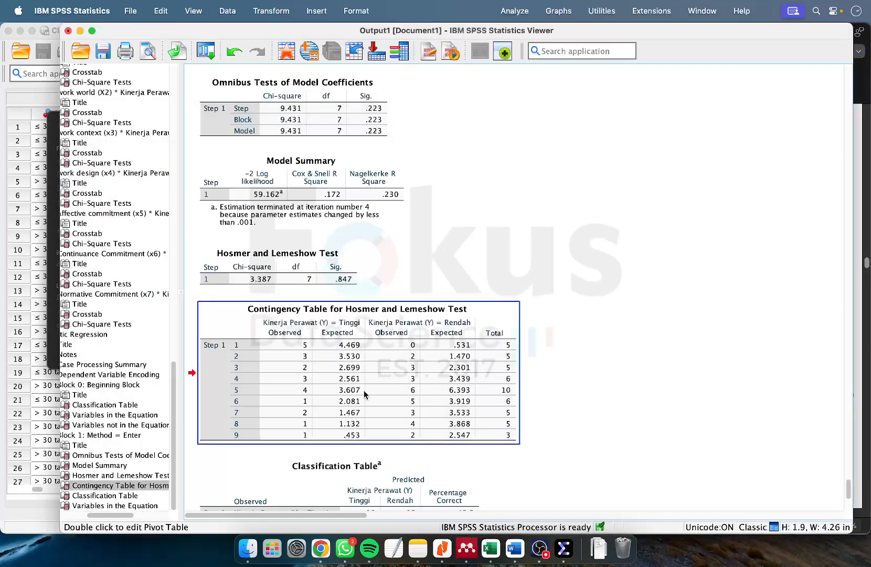
pyautogui.click(545, 218)
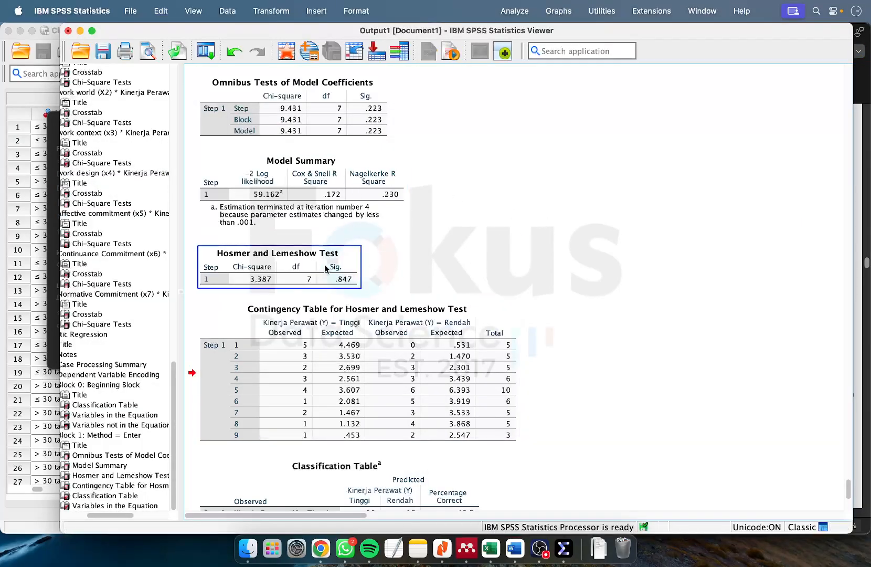
pyautogui.click(317, 267)
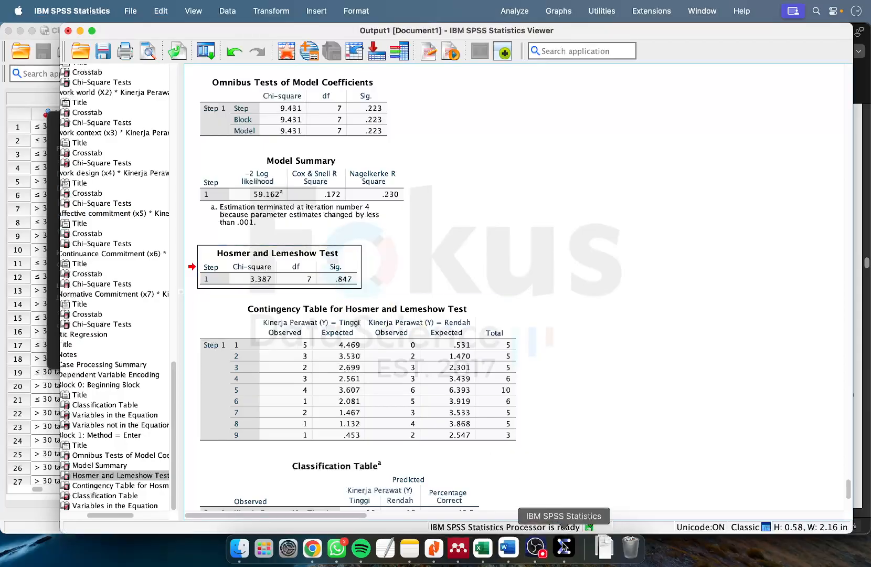
# - Return to the Word document and read the conclusions below the Hosmer and Lemeshow goodness-of-fit table
pyautogui.click(513, 547)
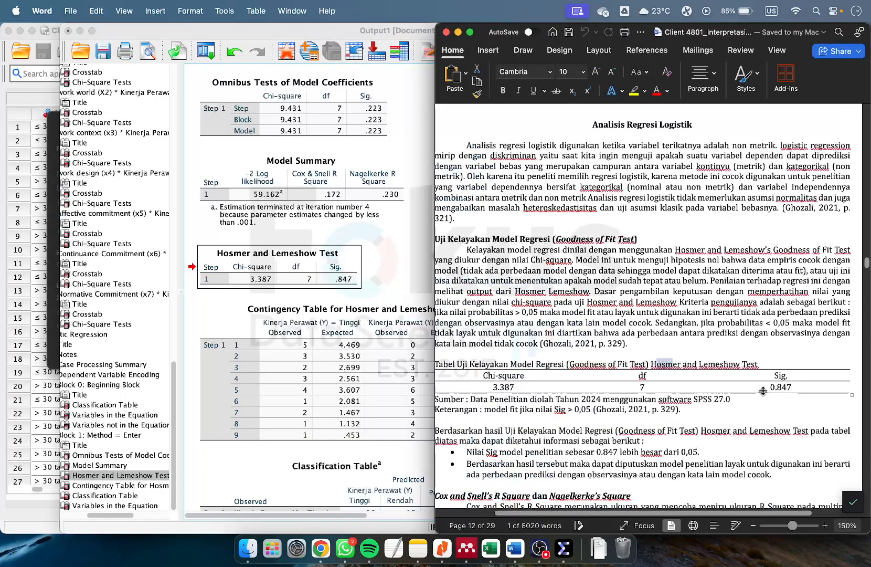
pyautogui.click(682, 430)
pyautogui.moveTo(572, 452); pyautogui.dragTo(677, 451)
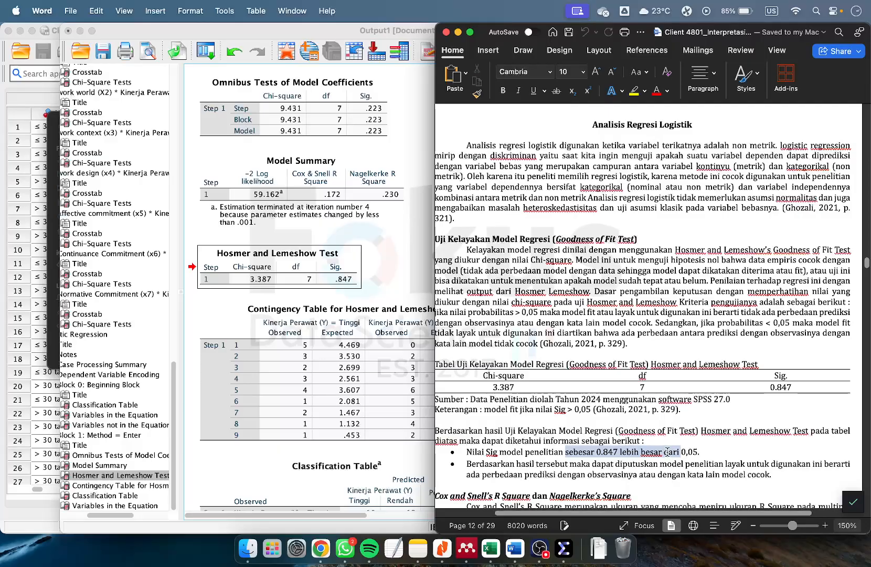
pyautogui.scroll(-1, 676, 415)
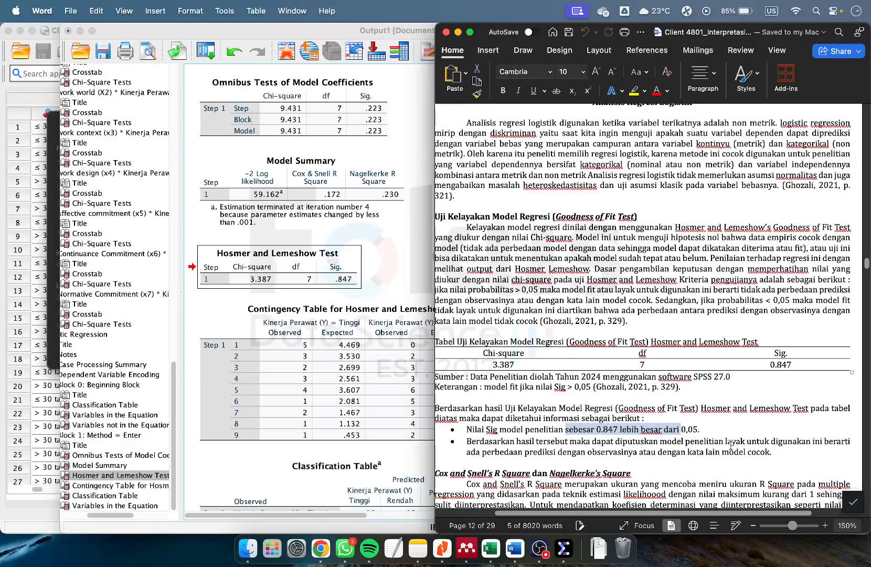
pyautogui.click(746, 449)
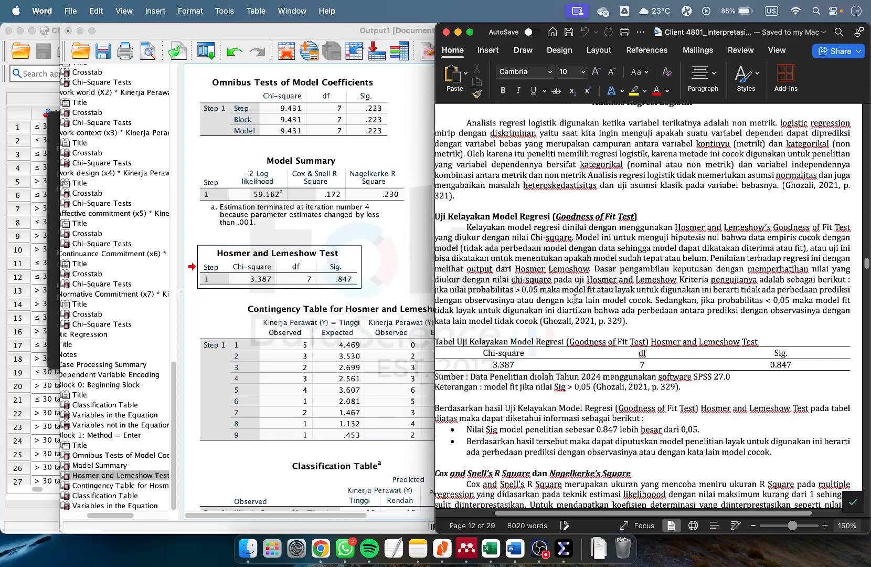
pyautogui.hscroll(-3, 581, 303)
pyautogui.hscroll(3, 577, 301)
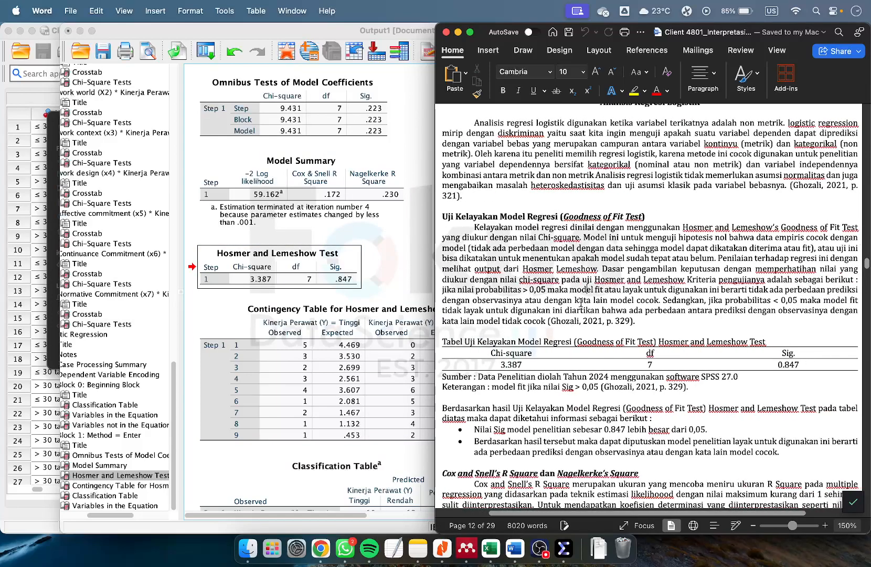
# - Read the Cox and Snell's R Square dan Nagelkerke's Square section and the Nagelkerke R Square column of its table
pyautogui.scroll(-10, 581, 304)
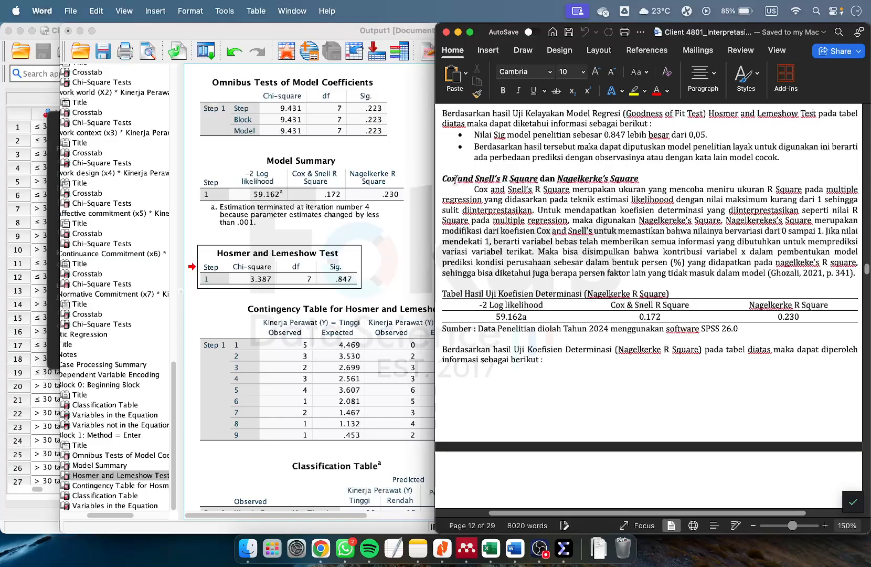
pyautogui.moveTo(456, 178); pyautogui.dragTo(531, 181)
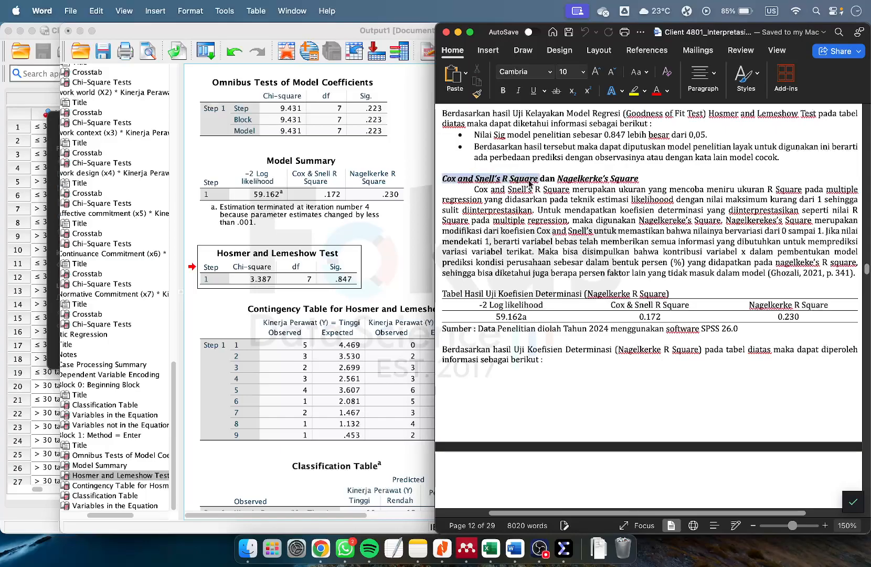
pyautogui.click(650, 251)
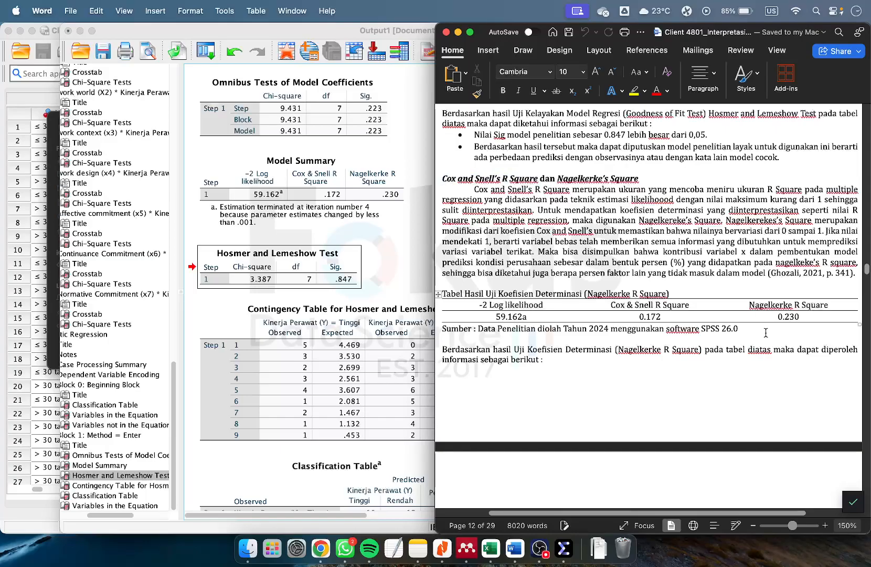
pyautogui.hscroll(3, 770, 329)
pyautogui.moveTo(698, 302); pyautogui.dragTo(763, 307)
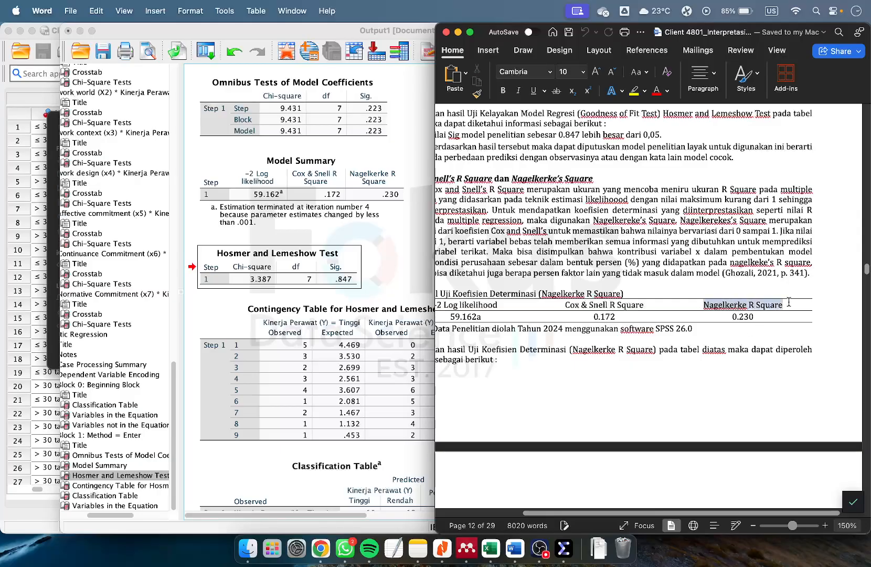
pyautogui.moveTo(787, 305); pyautogui.dragTo(789, 315)
pyautogui.click(680, 333)
pyautogui.hscroll(-3, 680, 333)
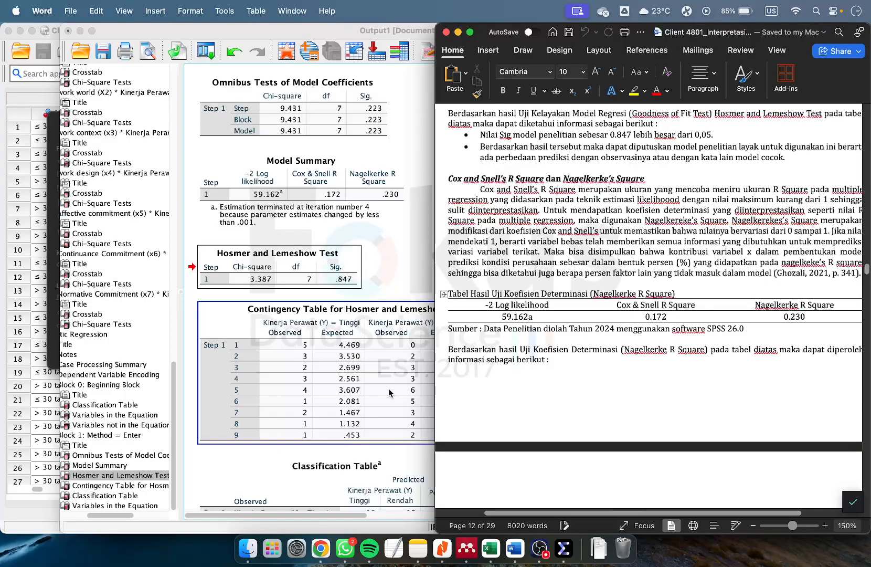
# - Read the bullet interpreting the Nagelkerke R Square coefficient of determination, checking it against its table and the SPSS Model Summary
pyautogui.scroll(-1, 652, 321)
pyautogui.scroll(-5, 652, 320)
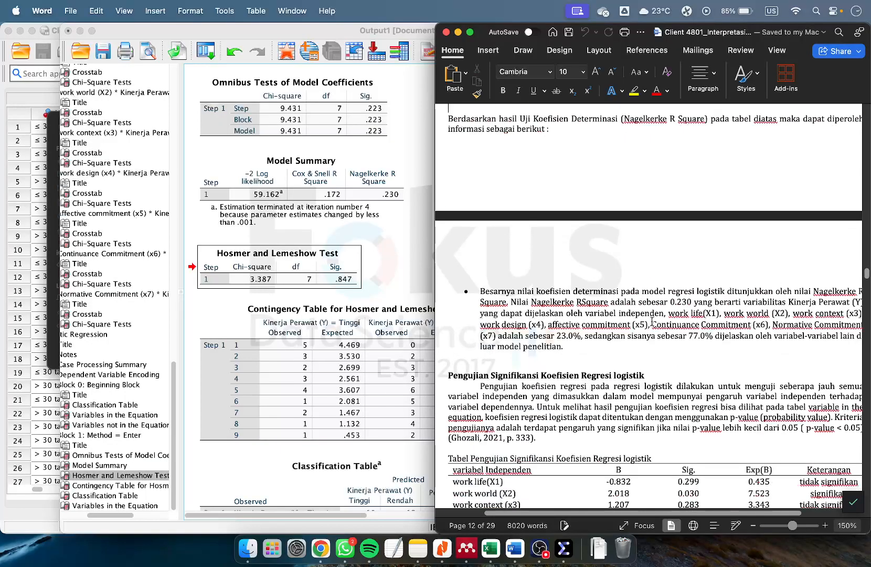
pyautogui.hscroll(2, 660, 317)
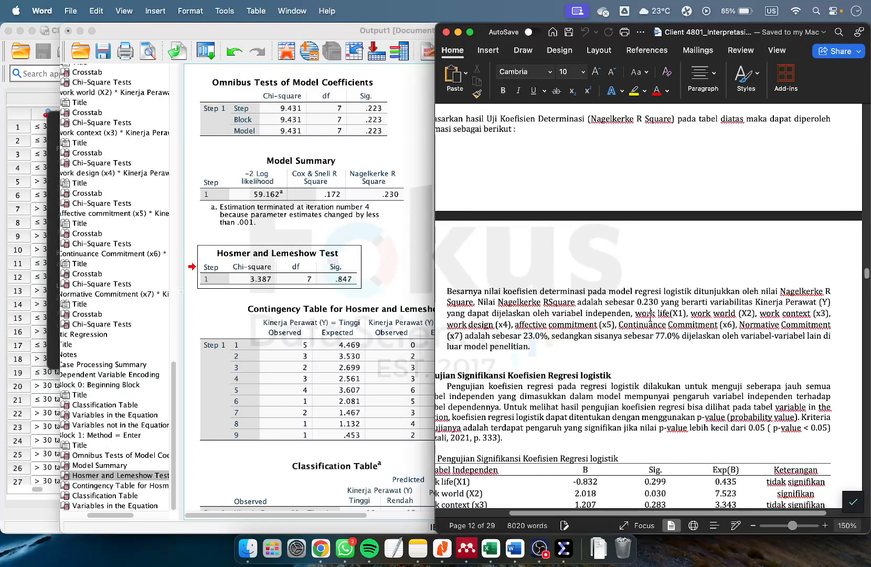
pyautogui.scroll(5, 651, 314)
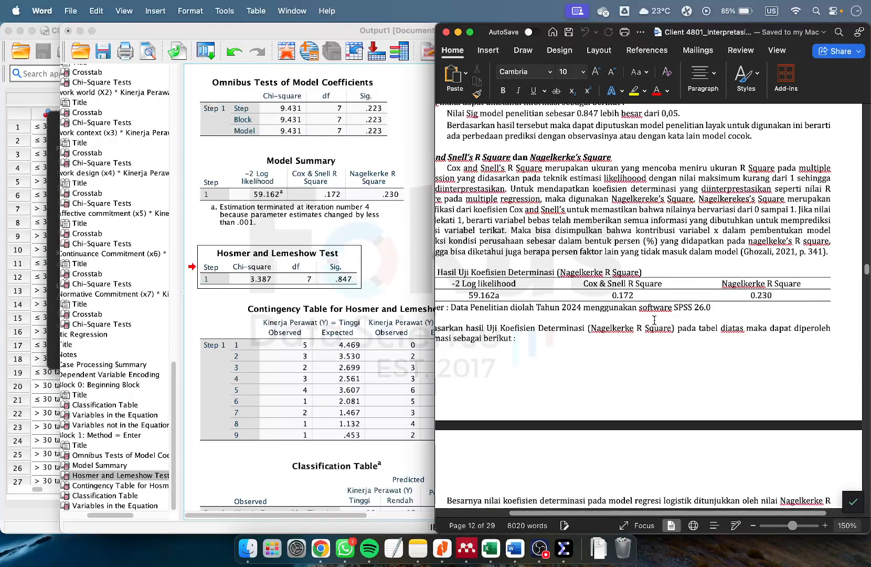
pyautogui.scroll(-5, 648, 330)
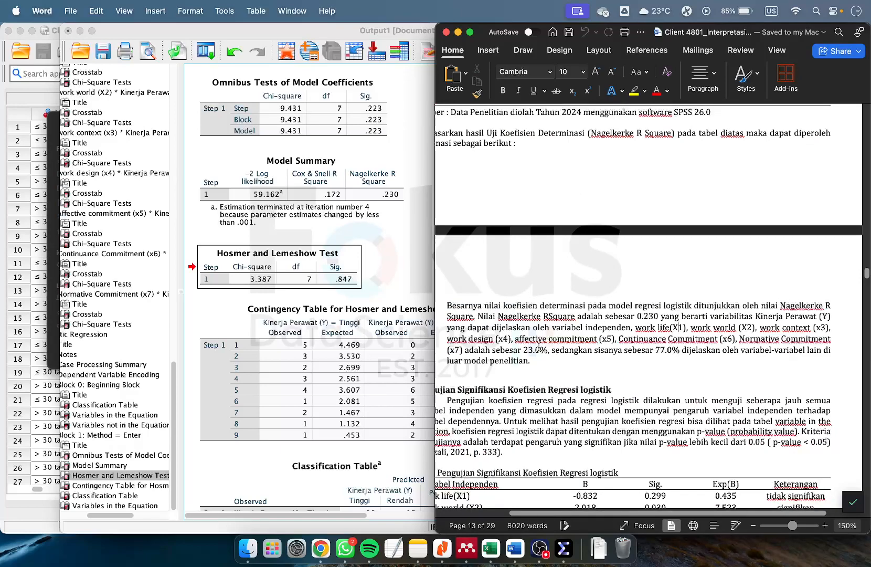
pyautogui.hscroll(-2, 700, 340)
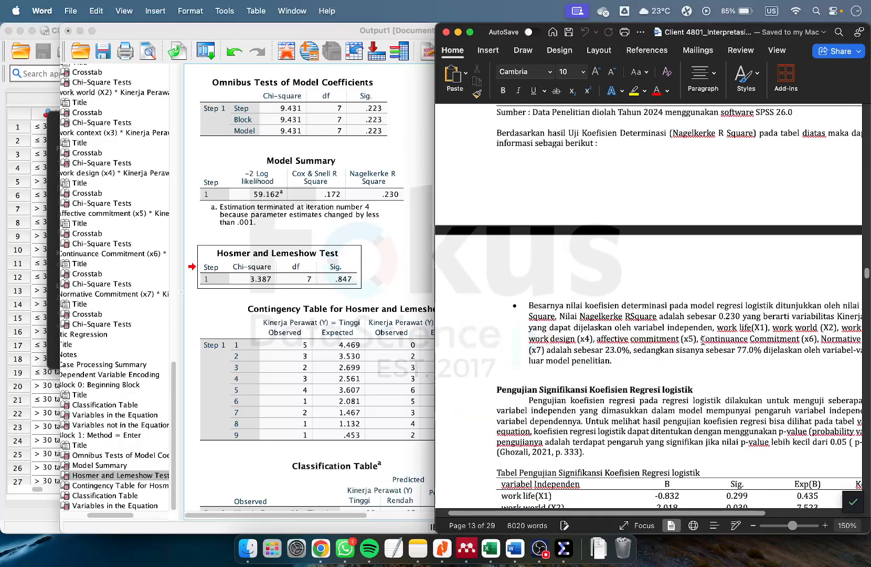
pyautogui.scroll(2, 476, 290)
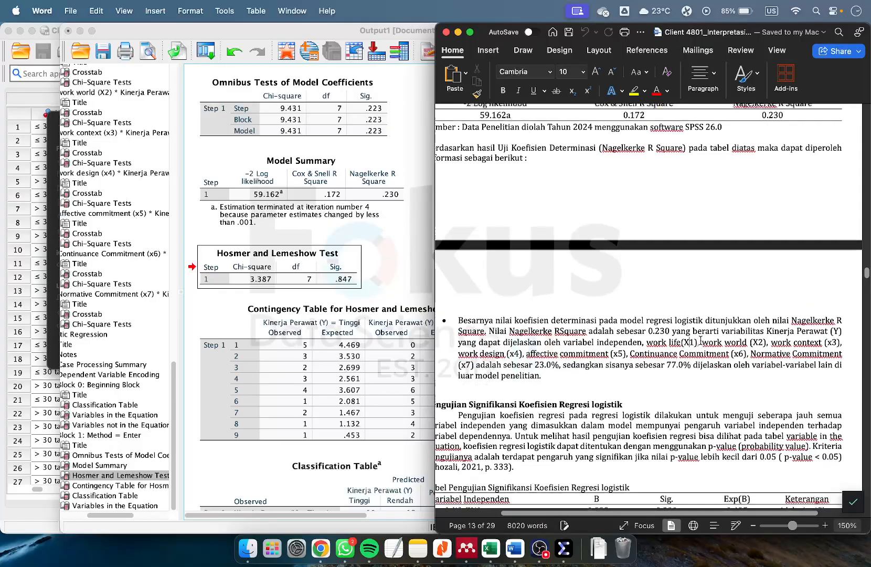
pyautogui.click(361, 196)
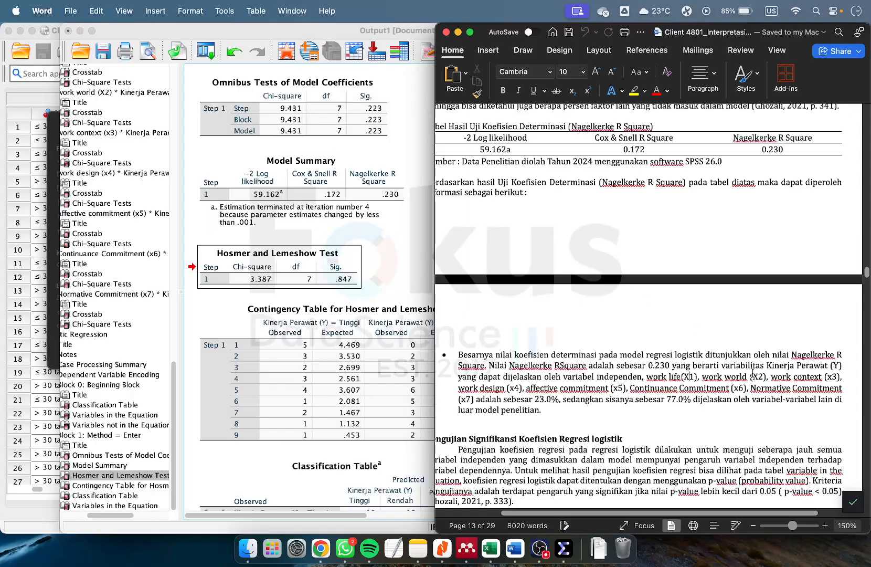
pyautogui.scroll(-1, 753, 374)
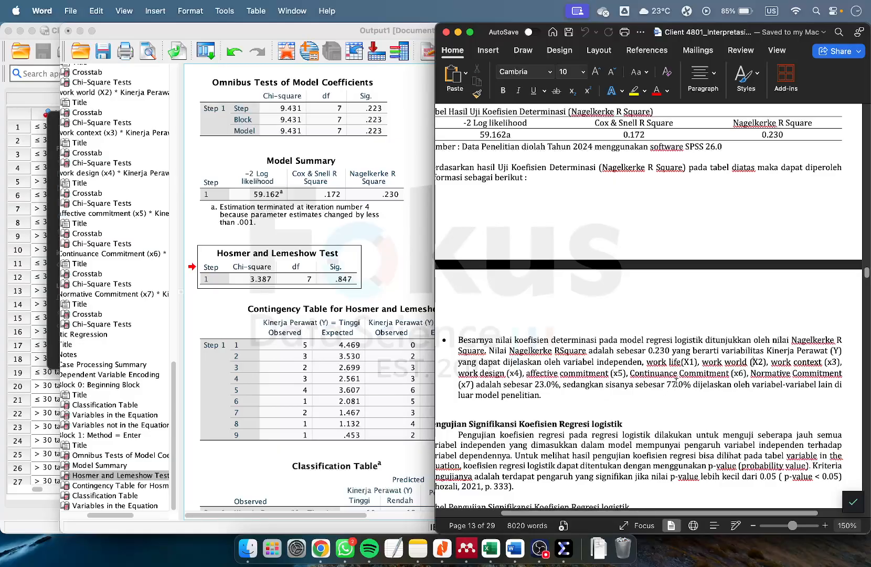
pyautogui.moveTo(686, 383); pyautogui.dragTo(699, 385)
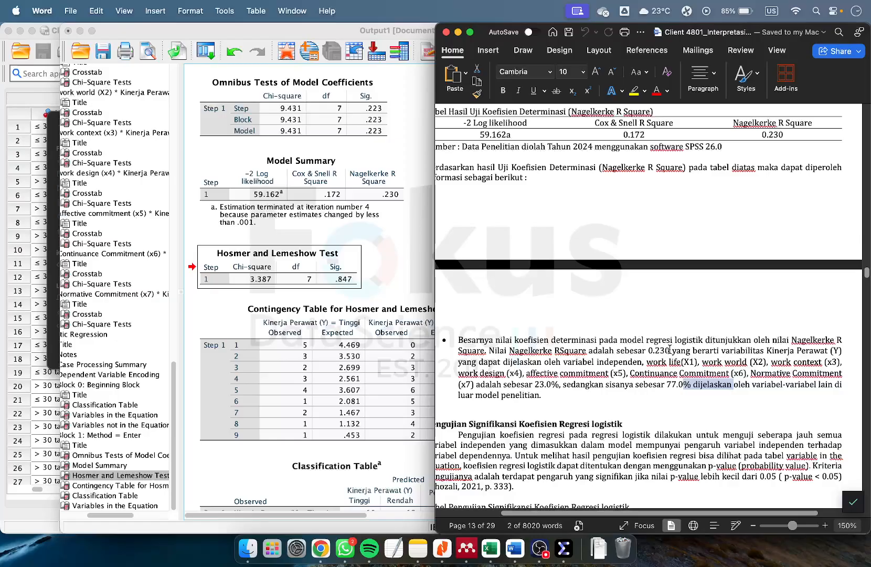
# - Go to the Pengujian Signifikansi Koefisien Regresi logistik section and examine the matching Variables in the Equation table in the SPSS output
pyautogui.scroll(-5, 670, 349)
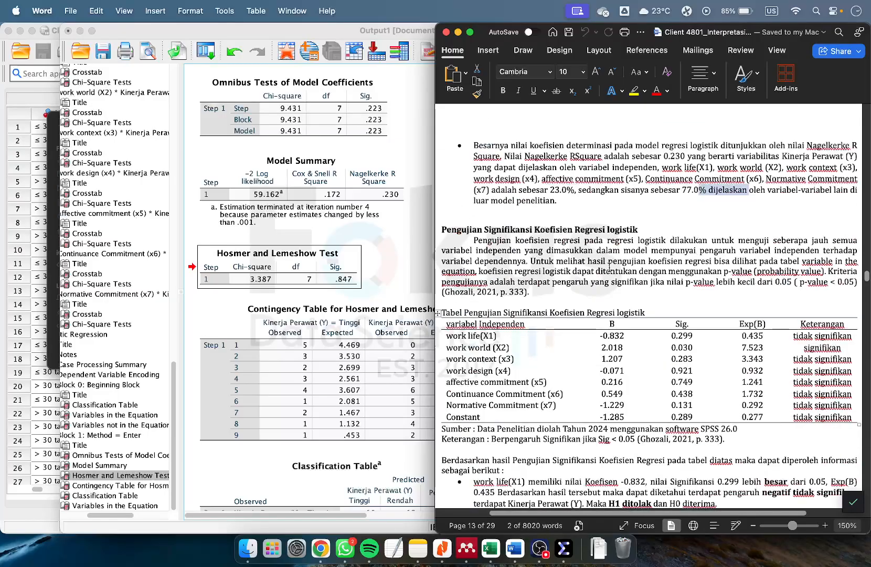
pyautogui.click(312, 341)
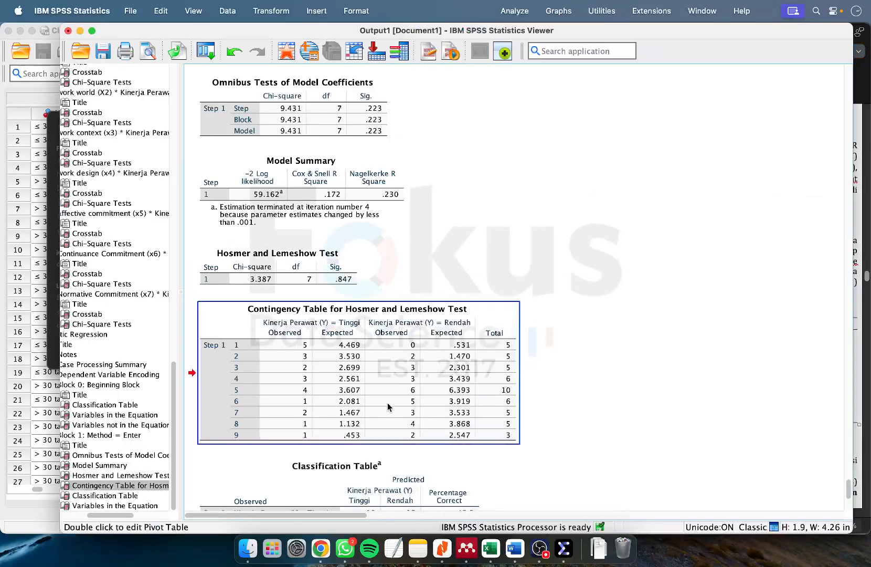
pyautogui.scroll(-5, 388, 407)
pyautogui.click(389, 408)
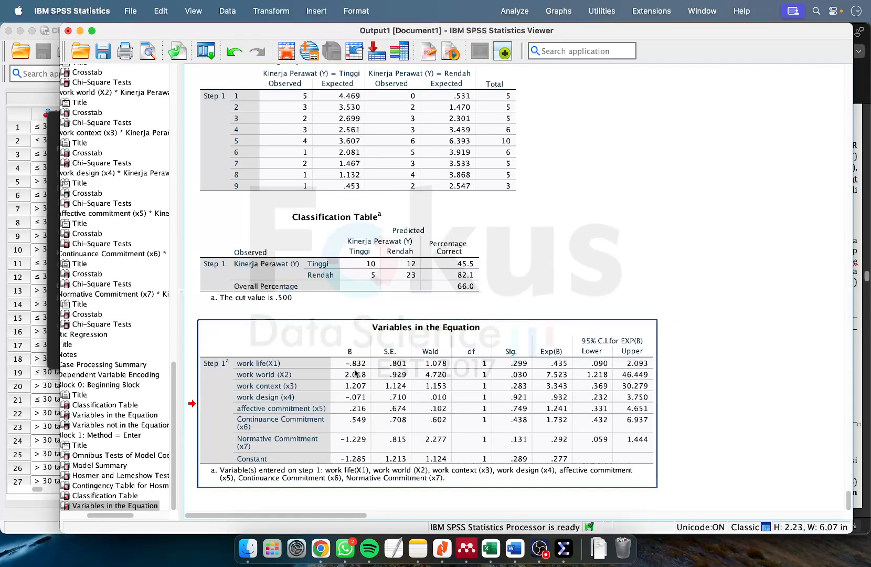
# - Return to the Word document and review the B, Sig. and Exp(B) columns of the logistic regression significance table
pyautogui.click(515, 548)
pyautogui.moveTo(608, 321); pyautogui.dragTo(617, 415)
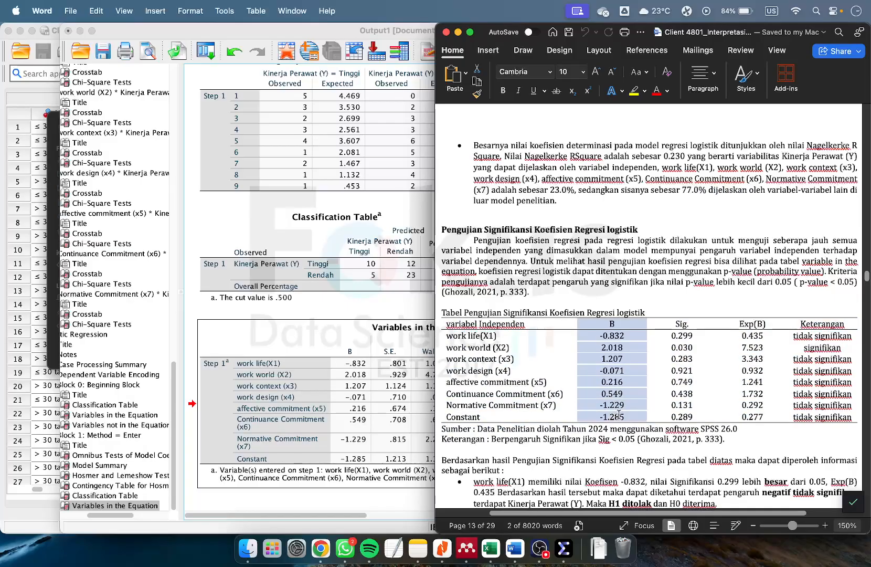
pyautogui.click(677, 324)
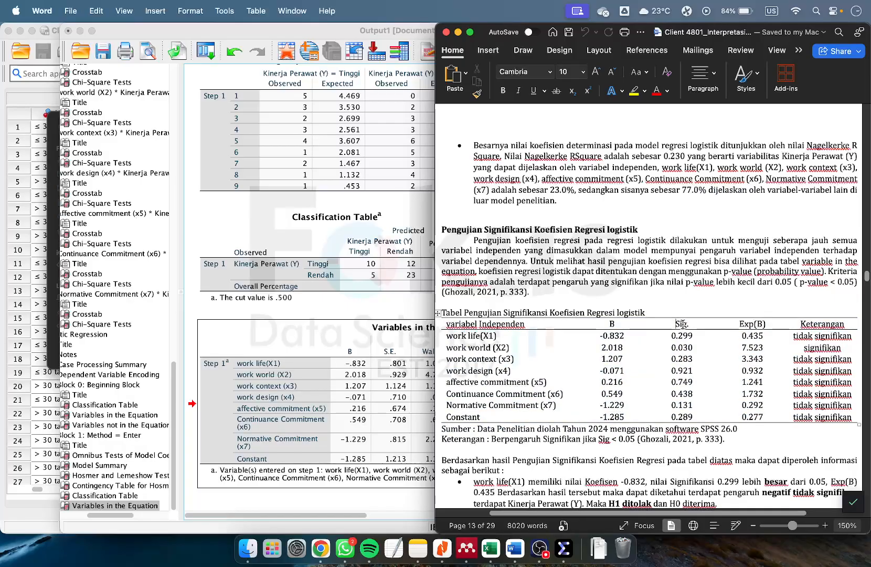
pyautogui.moveTo(737, 321); pyautogui.dragTo(765, 349)
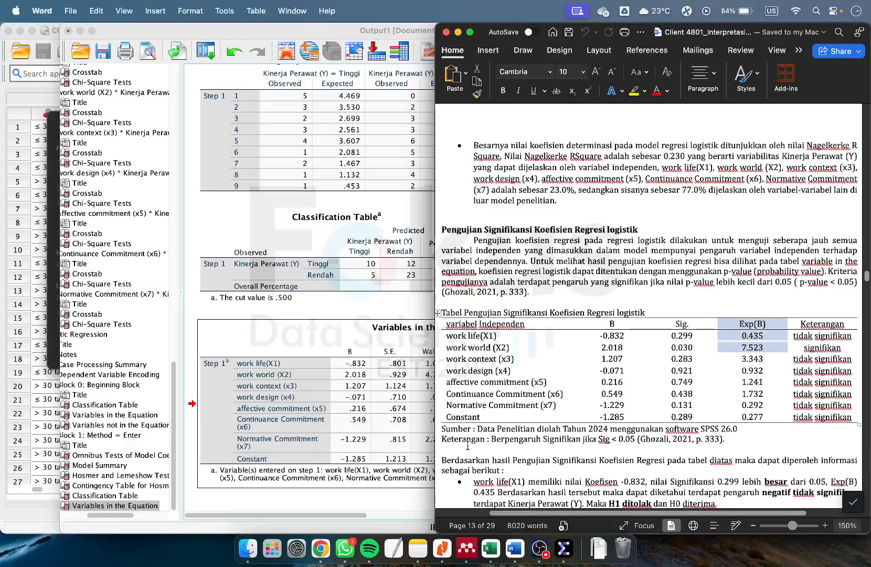
pyautogui.click(738, 363)
pyautogui.moveTo(609, 322); pyautogui.dragTo(683, 336)
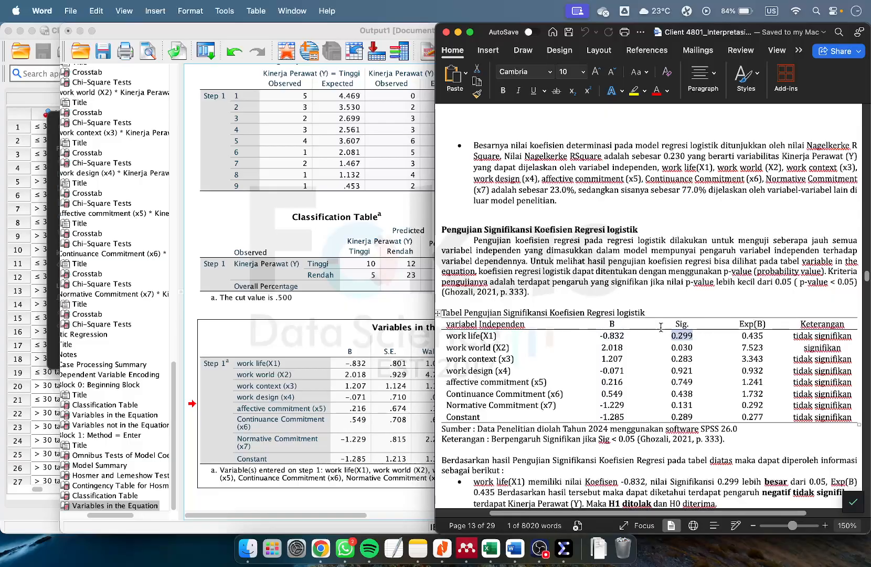
pyautogui.moveTo(740, 324)
pyautogui.mouseDown()
pyautogui.moveTo(761, 324)
pyautogui.moveTo(737, 342)
pyautogui.mouseUp()
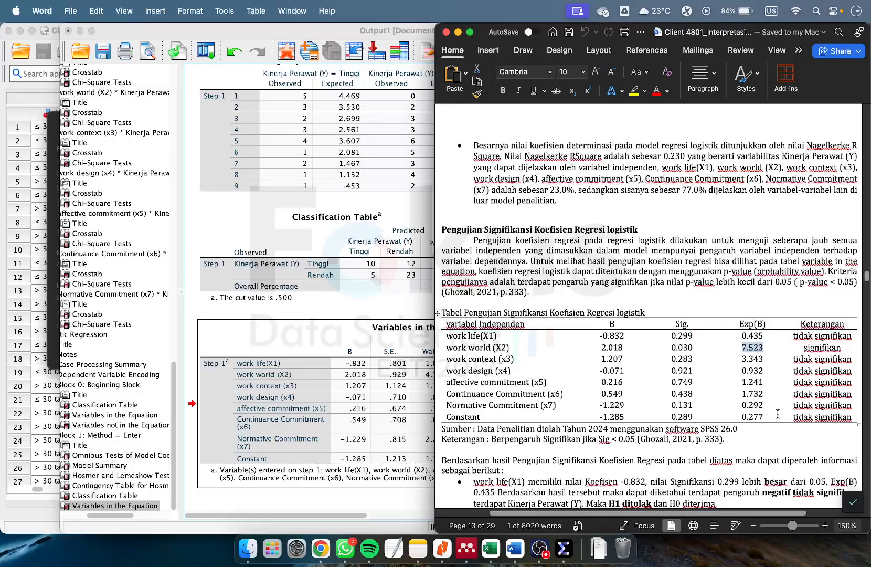
pyautogui.moveTo(778, 415); pyautogui.dragTo(769, 341)
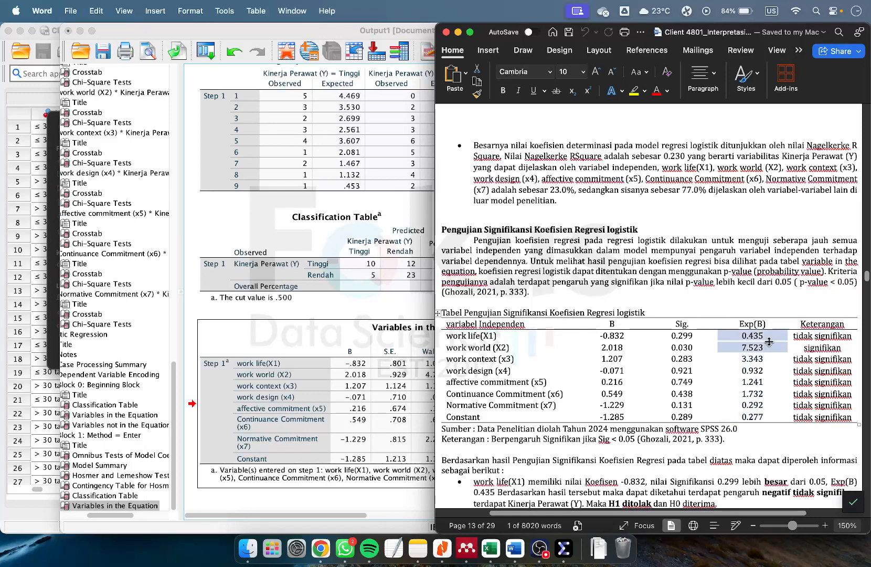
pyautogui.click(764, 369)
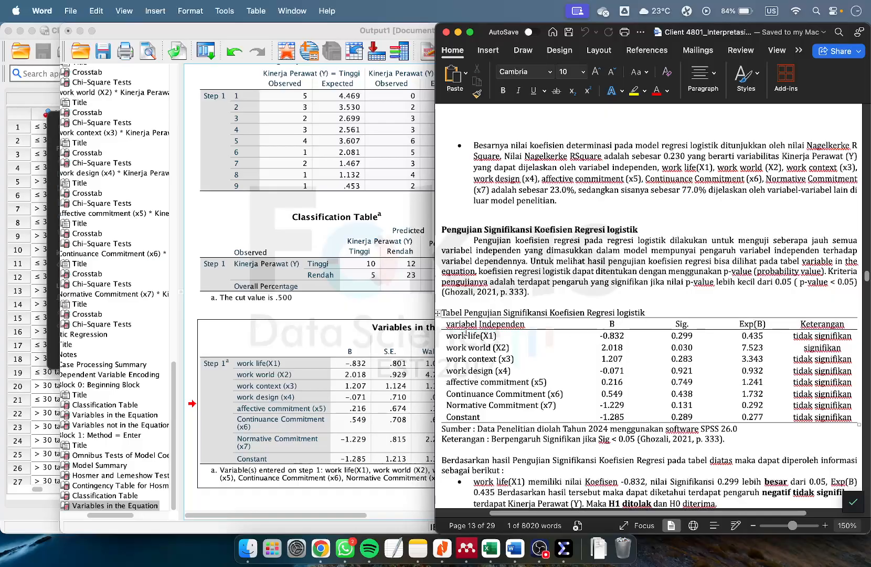
# - Examine the B, Sig. and Exp(B) values in the work world (X2) row of the significance table
pyautogui.click(680, 346)
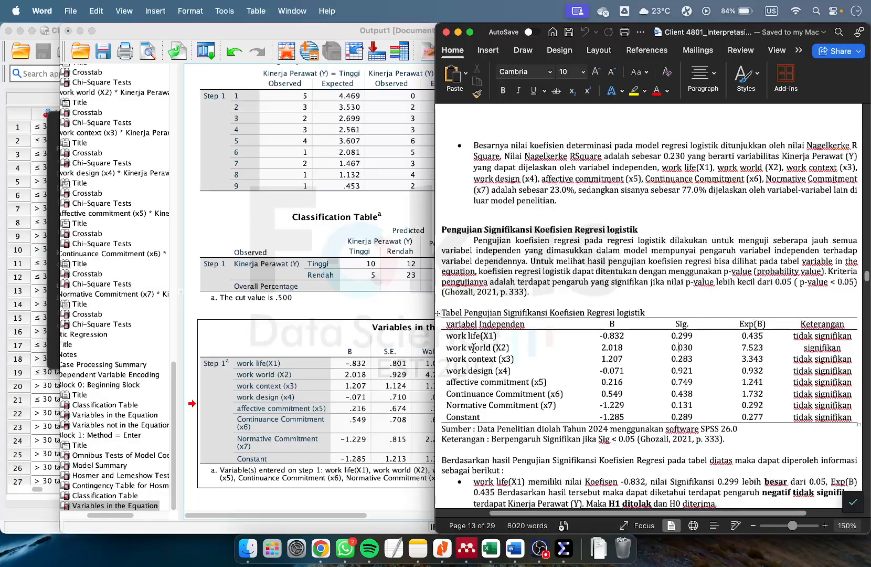
pyautogui.moveTo(446, 347); pyautogui.dragTo(509, 347)
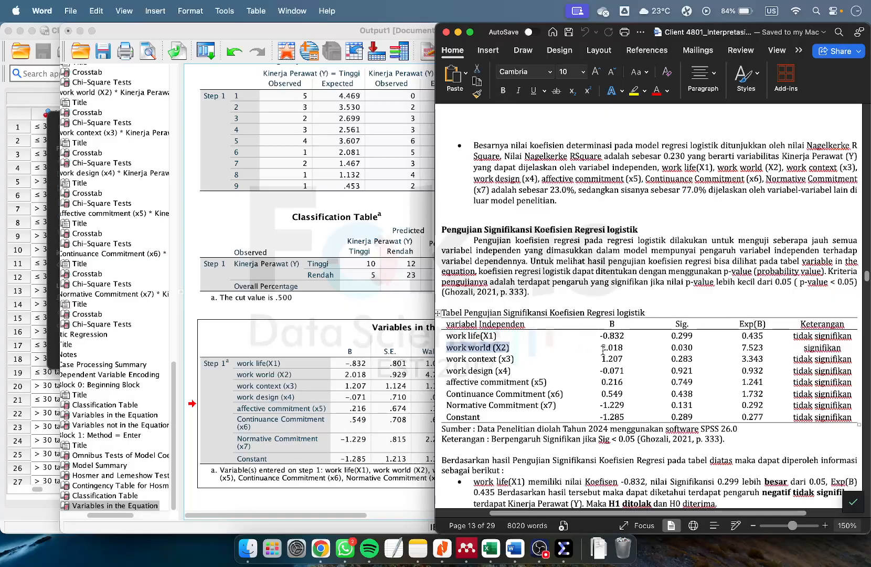
pyautogui.moveTo(602, 348); pyautogui.dragTo(693, 347)
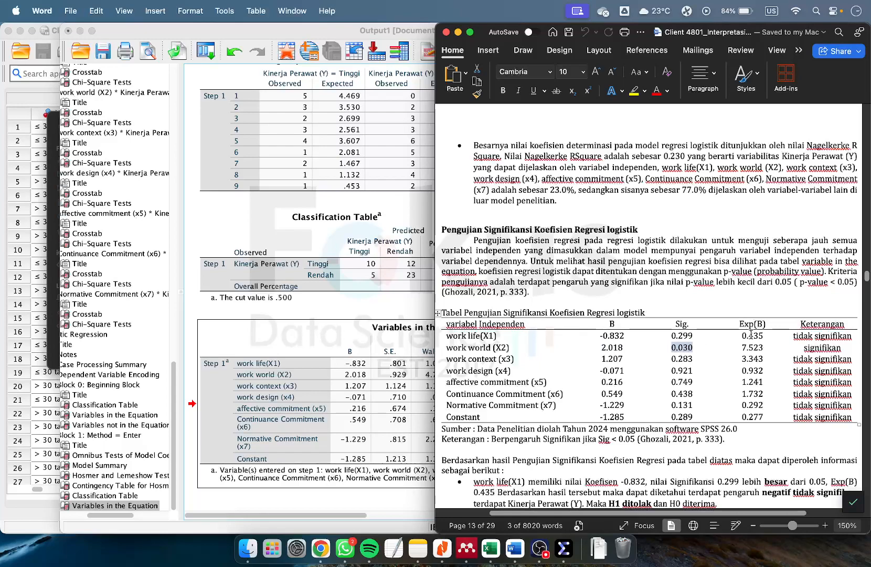
pyautogui.moveTo(740, 323); pyautogui.dragTo(509, 346)
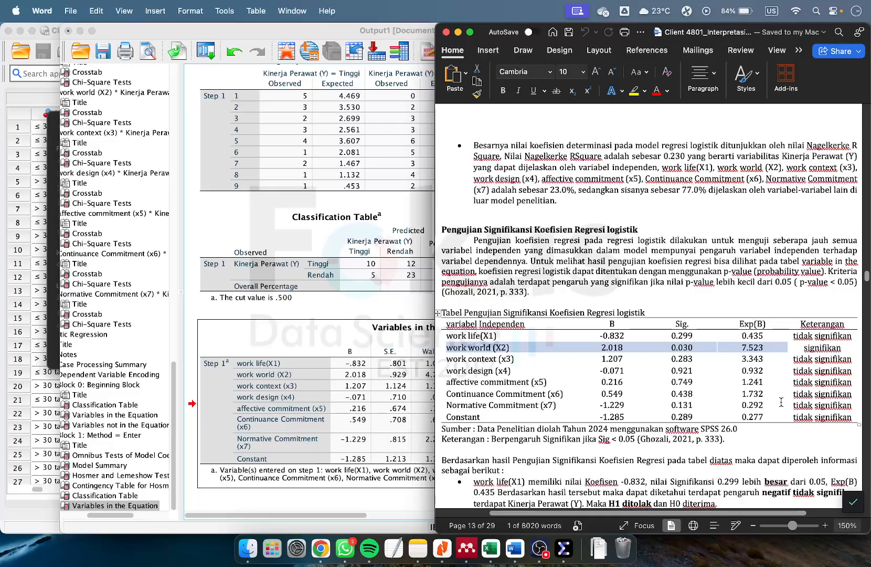
pyautogui.click(472, 353)
pyautogui.moveTo(447, 348); pyautogui.dragTo(499, 348)
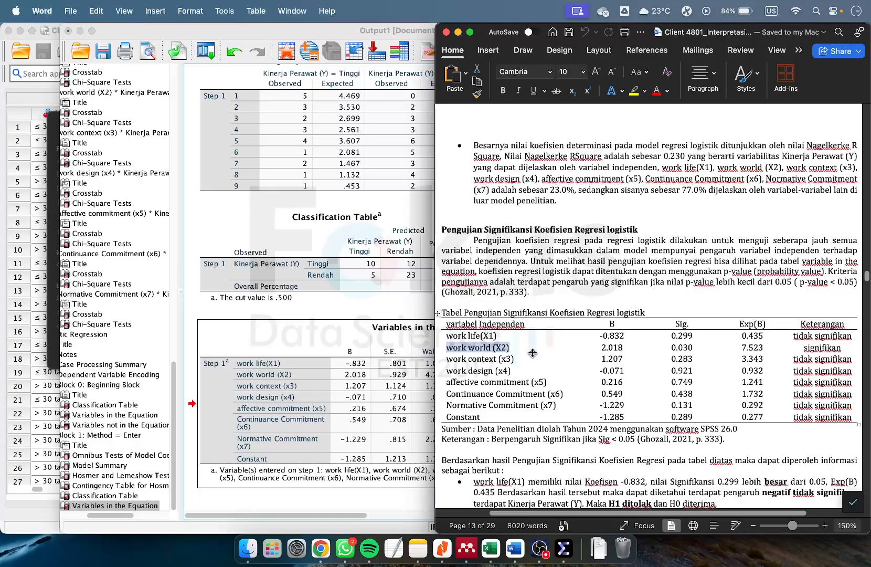
# - Look through the hypothesis conclusions for variables X1 to X7 below the significance table, returning to the table itself
pyautogui.scroll(-10, 718, 357)
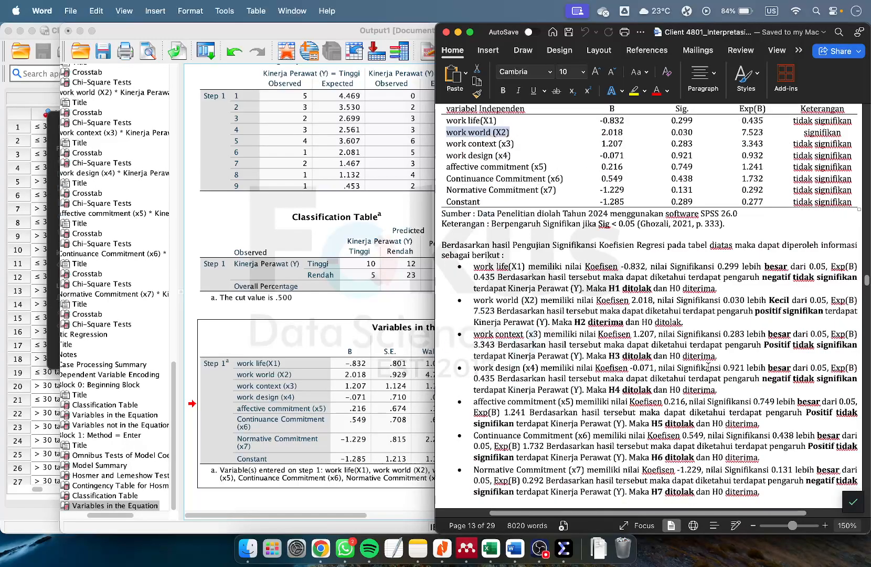
pyautogui.scroll(8, 637, 334)
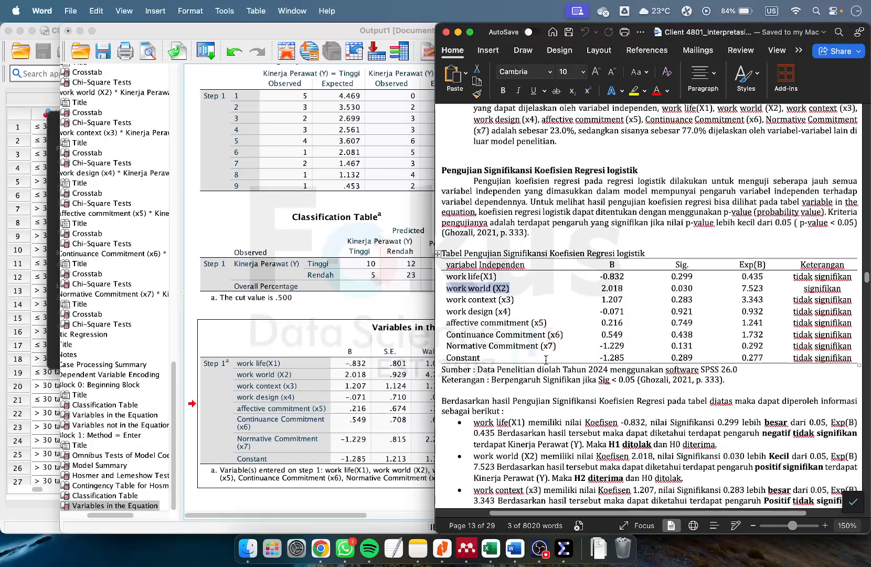
pyautogui.click(540, 548)
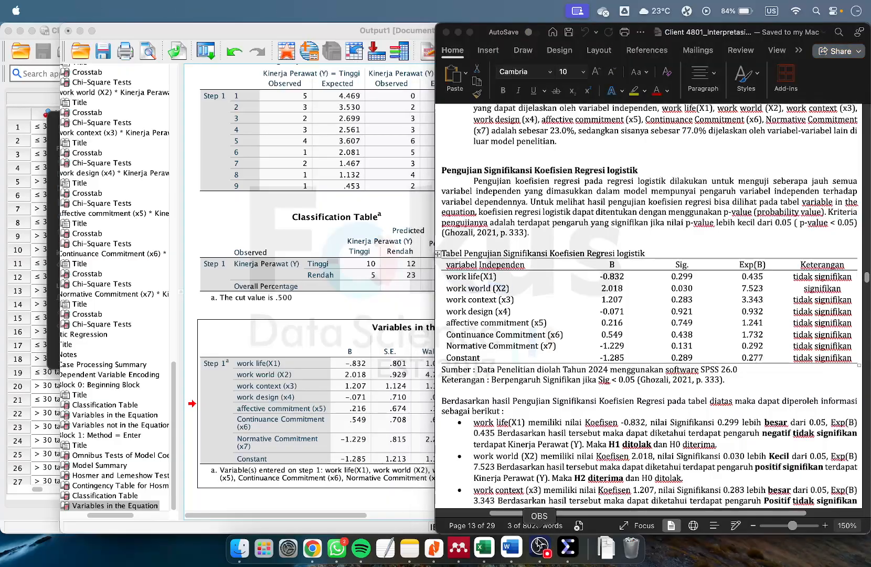